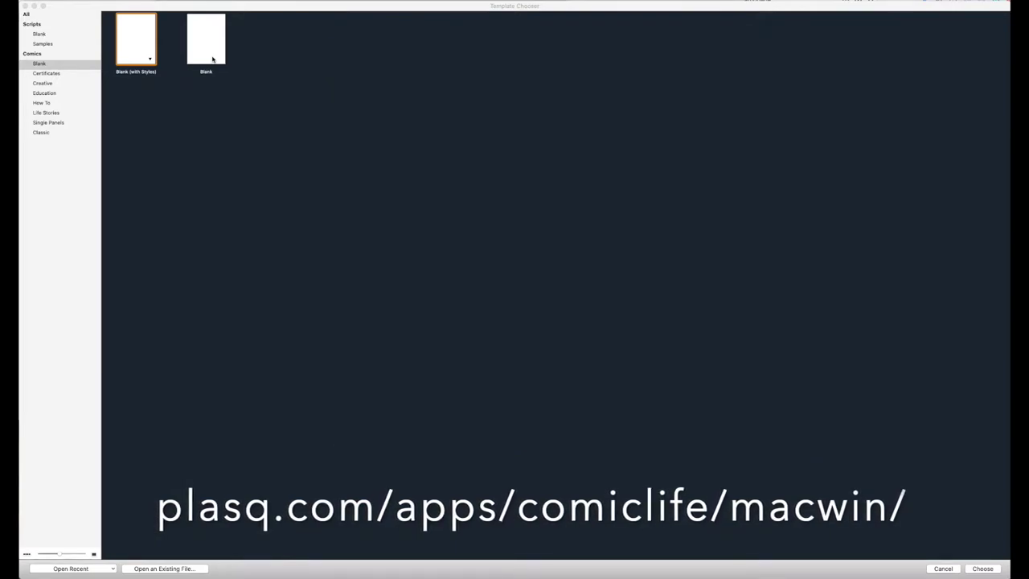
# - Browse the template categories: Blank, Sample Scripts, Certificates, Creative, Education, How To, Life Stories and Single Panel
pyautogui.click(35, 25)
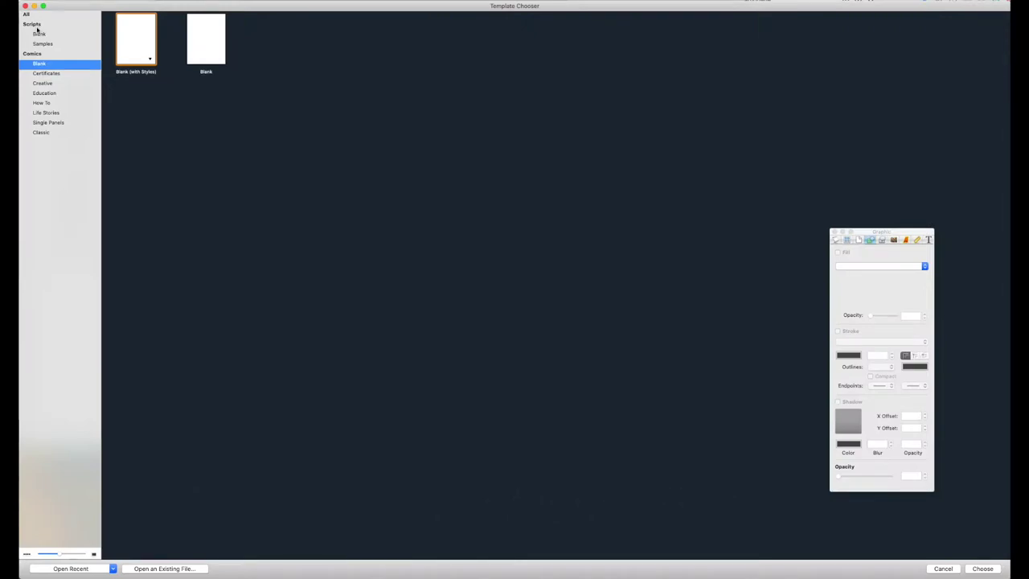
pyautogui.click(37, 34)
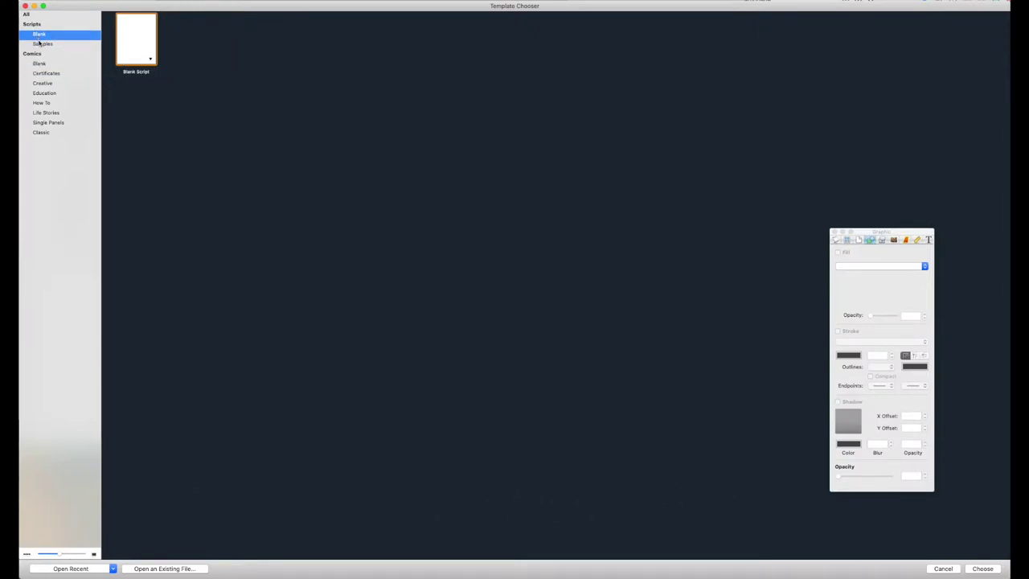
pyautogui.click(39, 44)
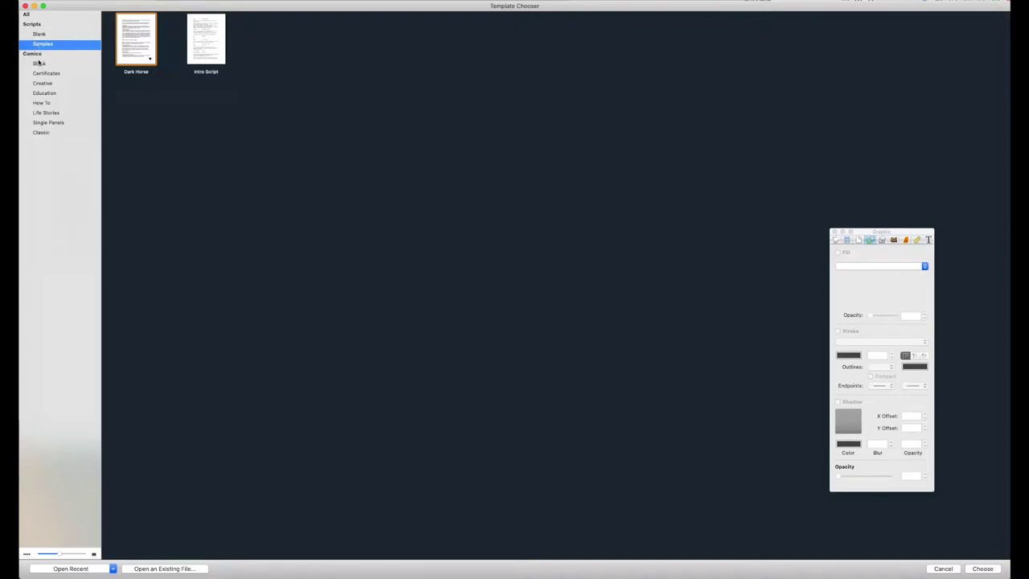
pyautogui.click(38, 73)
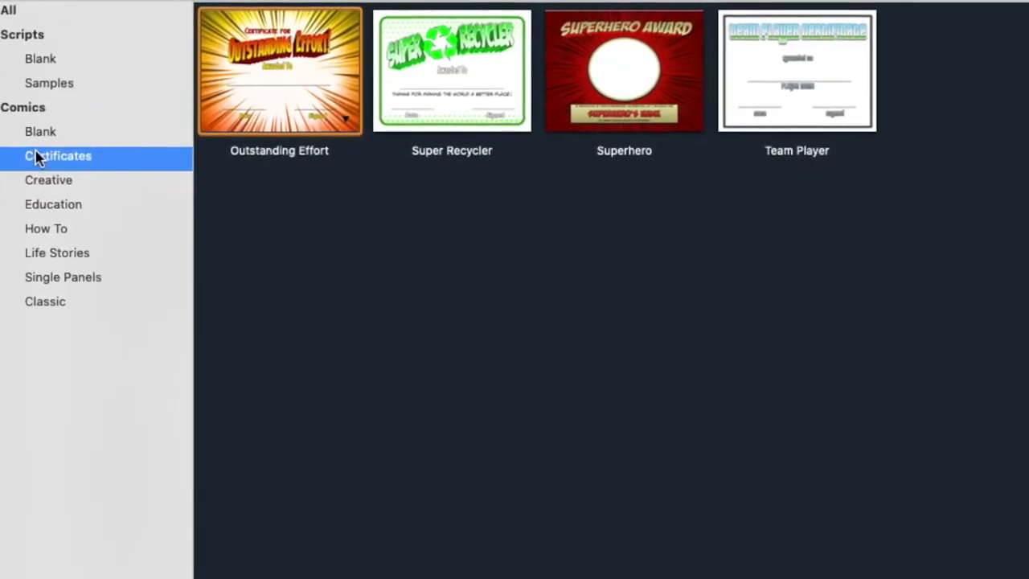
pyautogui.click(41, 84)
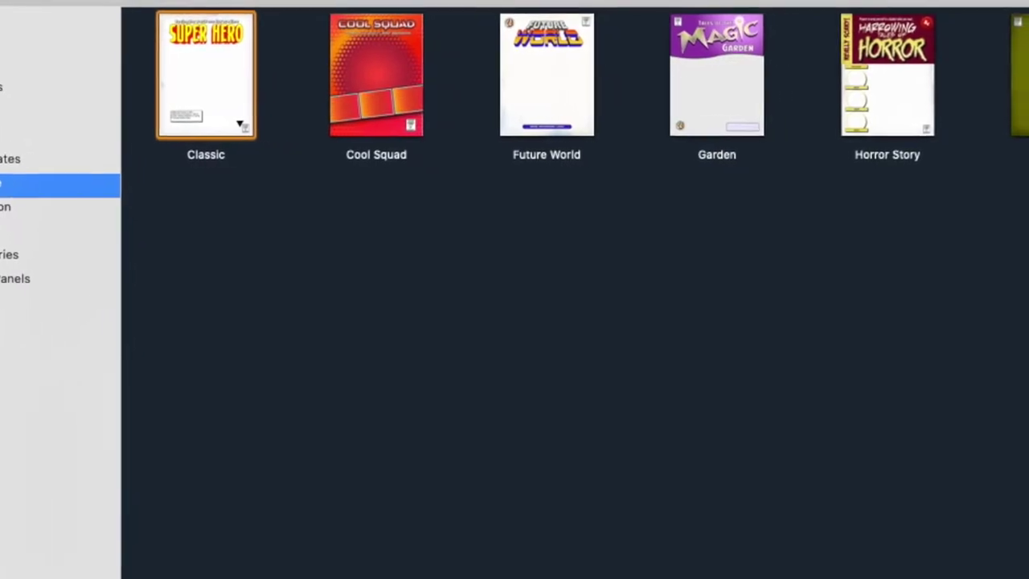
pyautogui.click(38, 205)
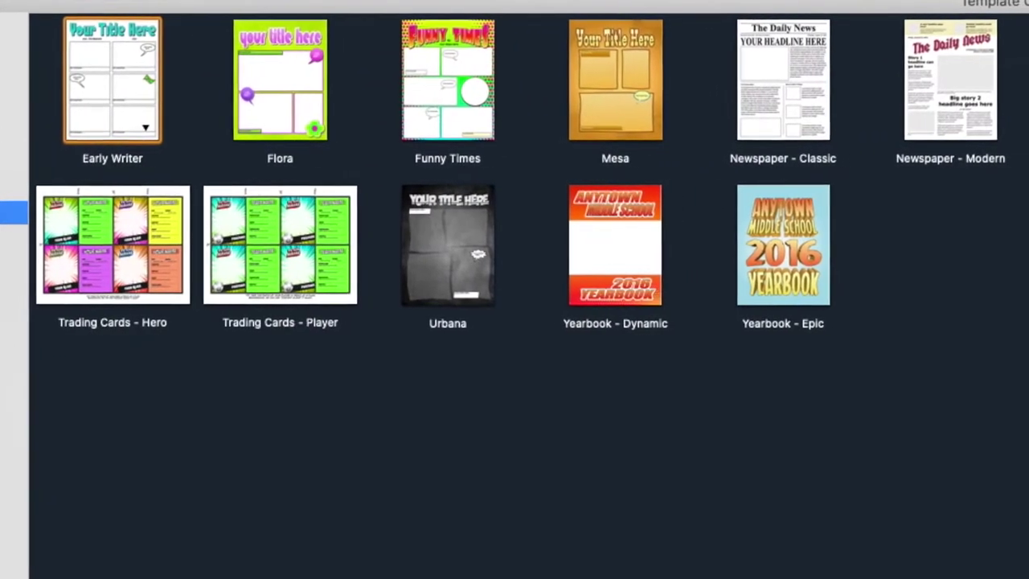
pyautogui.press('Down')
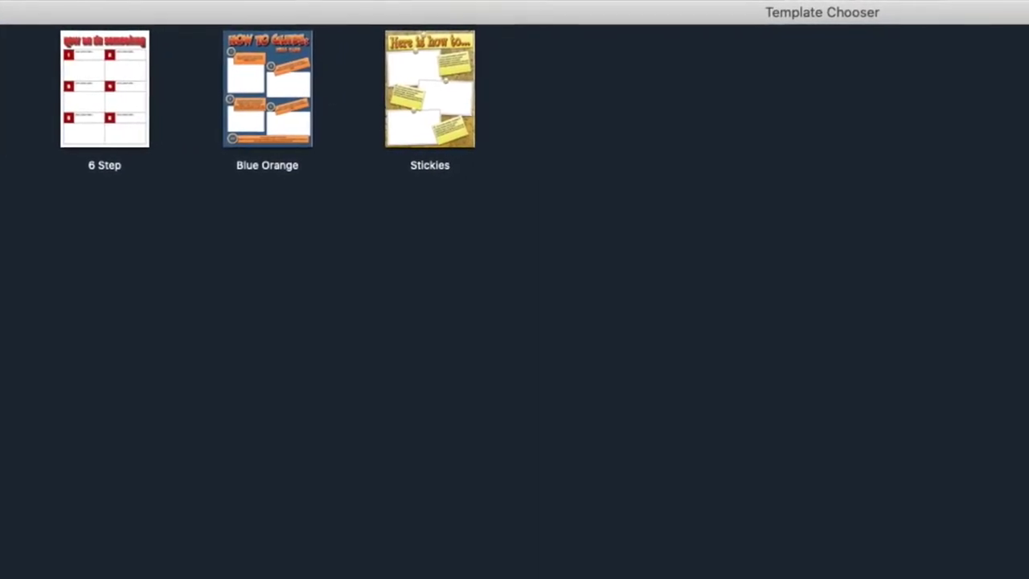
pyautogui.press('Down')
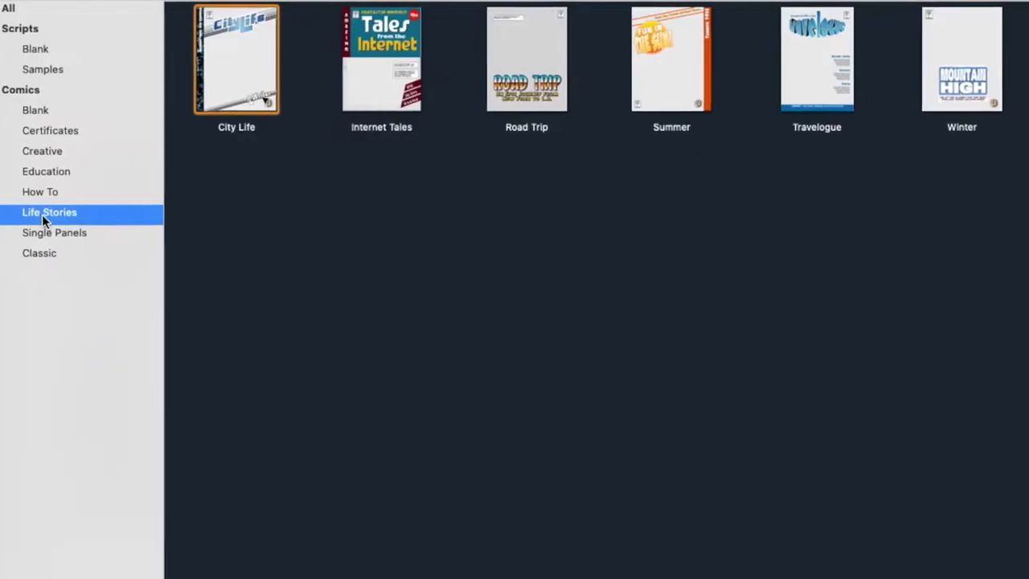
pyautogui.press('Down')
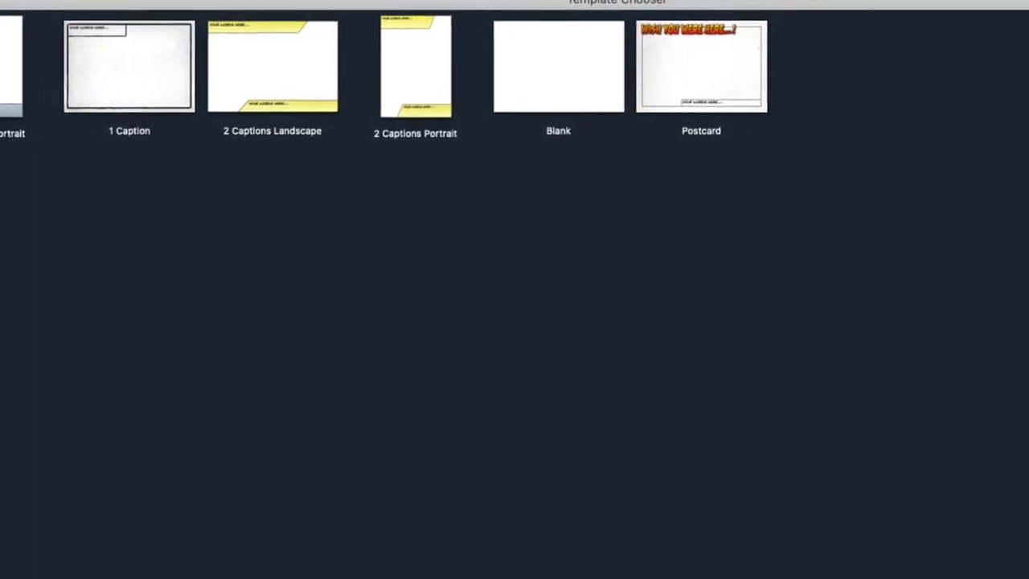
pyautogui.press('Down')
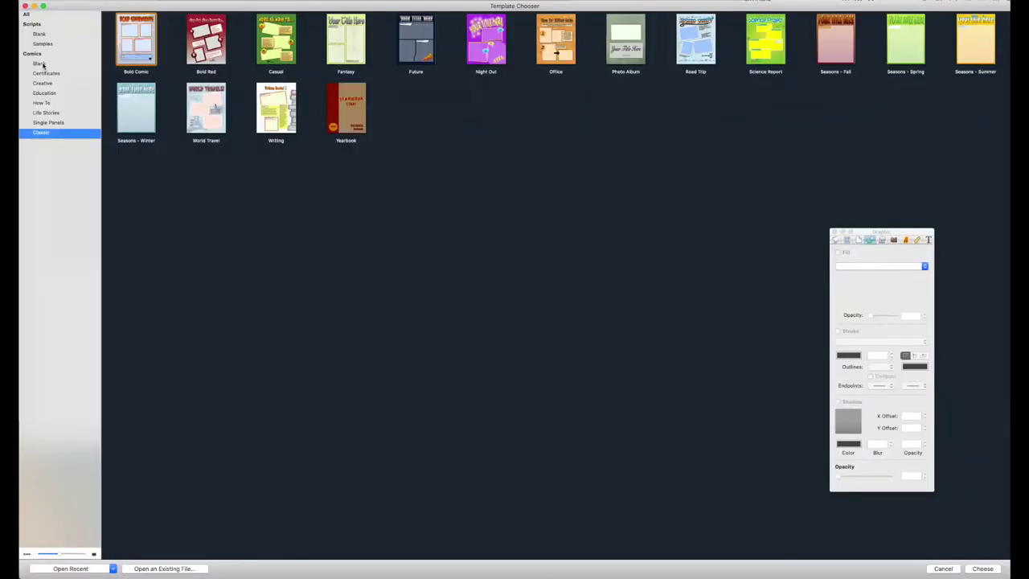
pyautogui.click(40, 63)
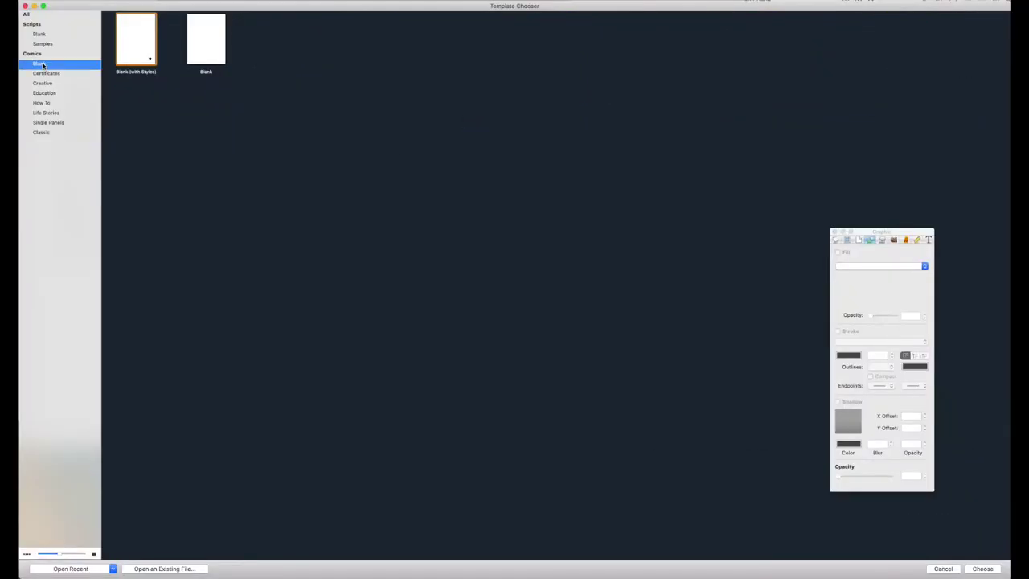
# - Create a comic from the Blank (with Styles) template and enlarge its window to fill the screen
pyautogui.click(134, 48)
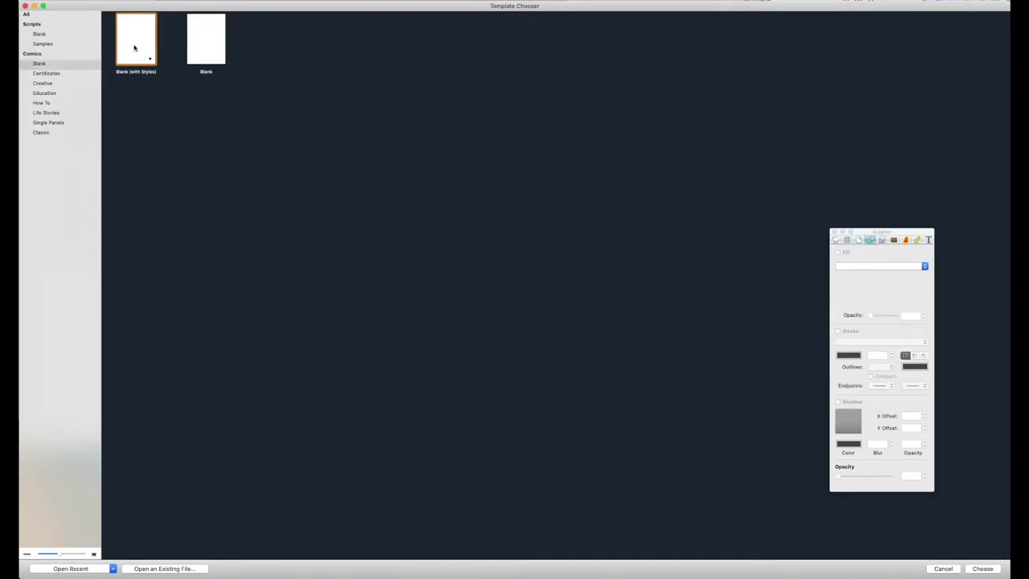
pyautogui.doubleClick(135, 49)
pyautogui.moveTo(189, 71); pyautogui.dragTo(104, 9)
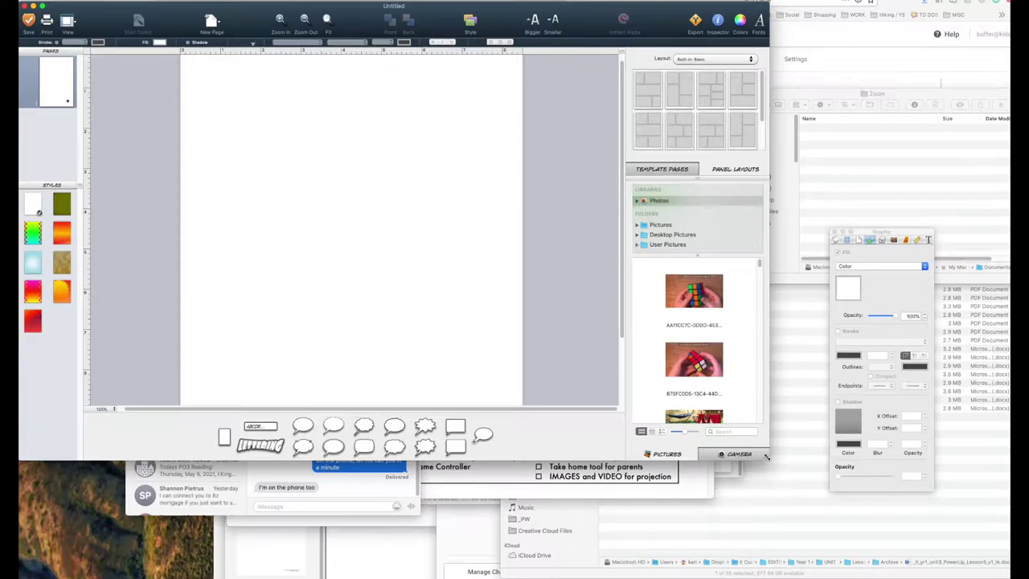
pyautogui.moveTo(767, 457); pyautogui.dragTo(1013, 577)
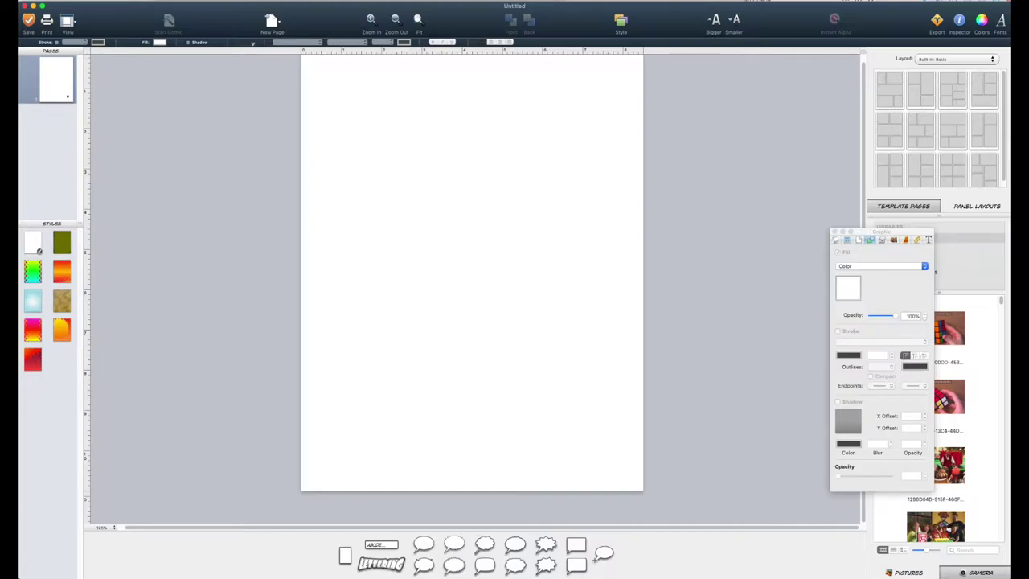
# - Set the page to Tabloid paper in landscape orientation
pyautogui.click(32, 0)
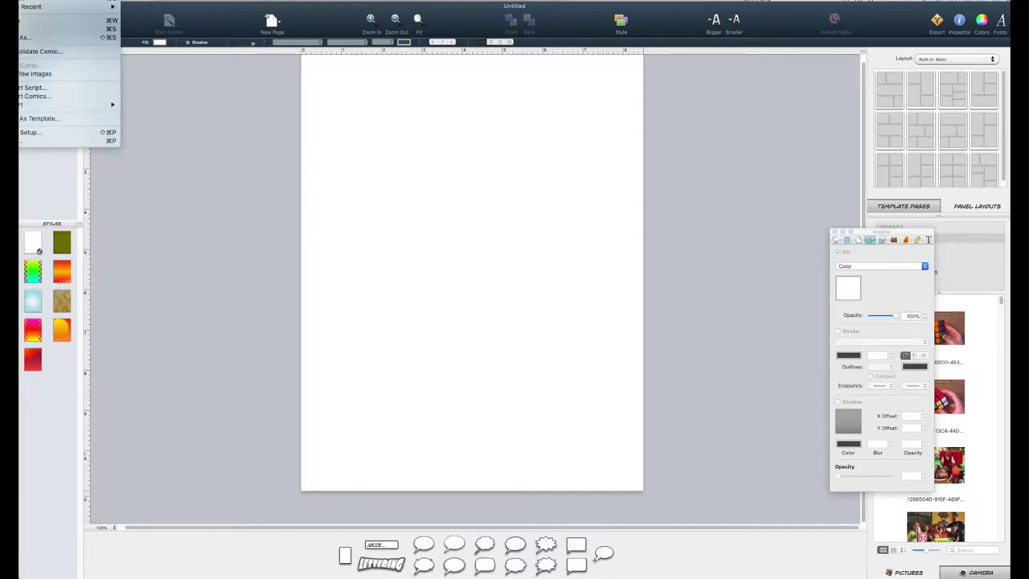
pyautogui.click(34, 133)
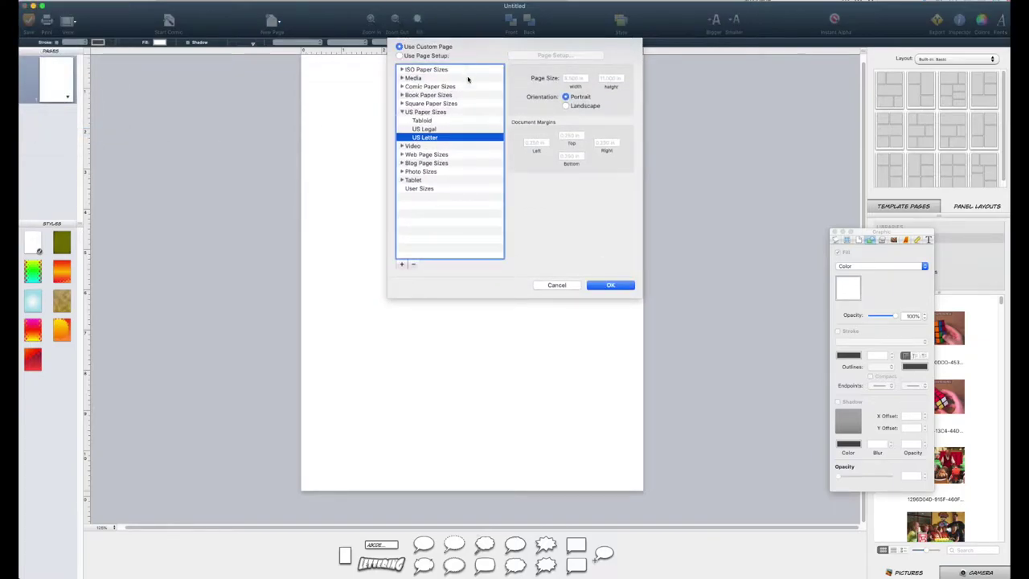
pyautogui.click(433, 120)
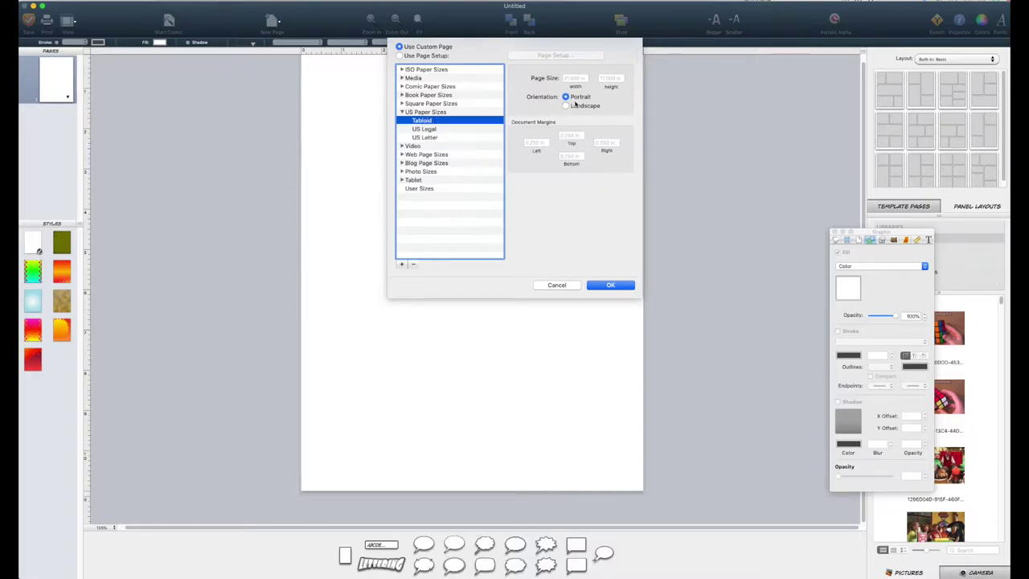
pyautogui.click(575, 106)
pyautogui.click(609, 286)
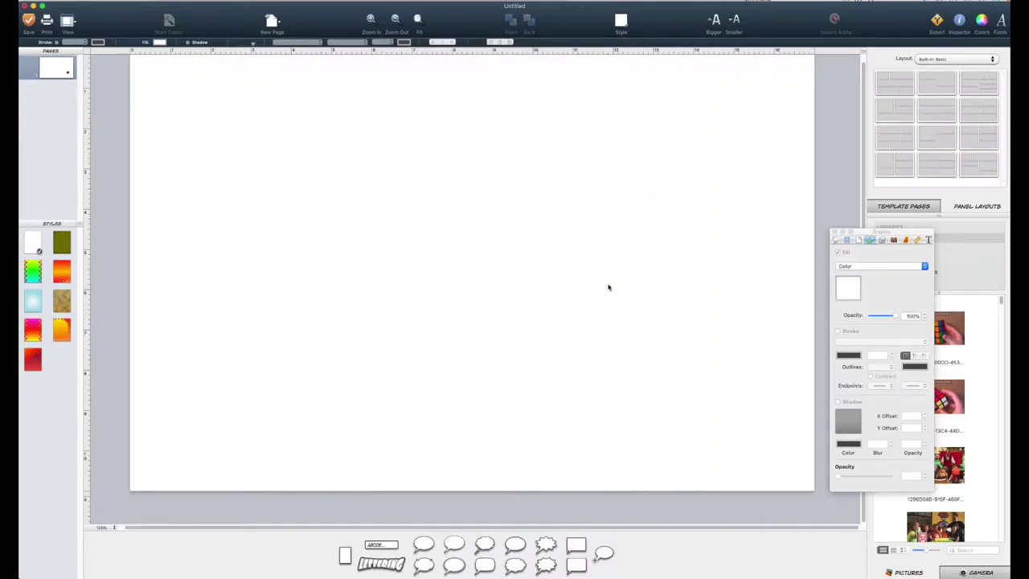
pyautogui.click(36, 2)
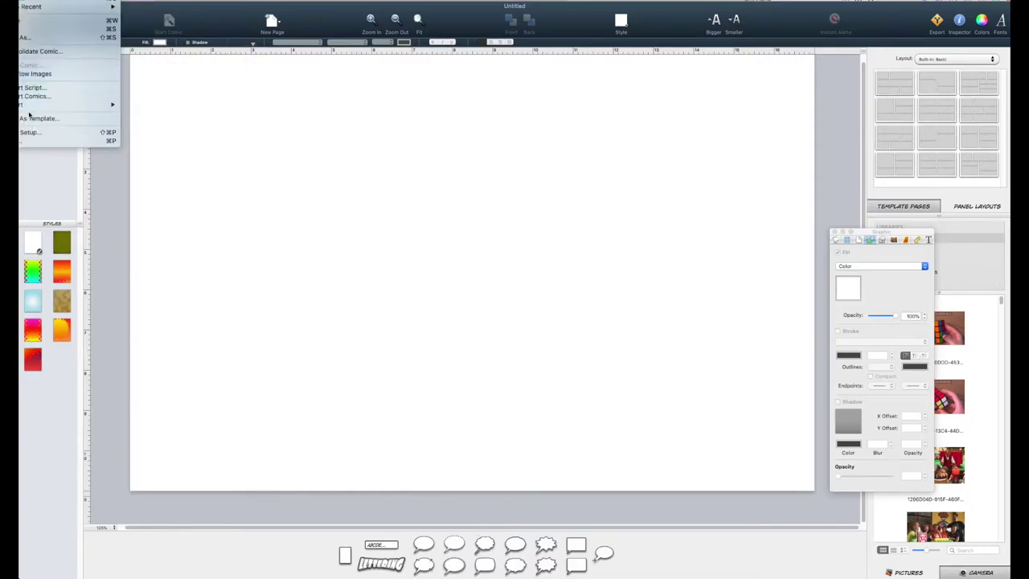
# - Change the page size to Video (16x9)
pyautogui.click(29, 133)
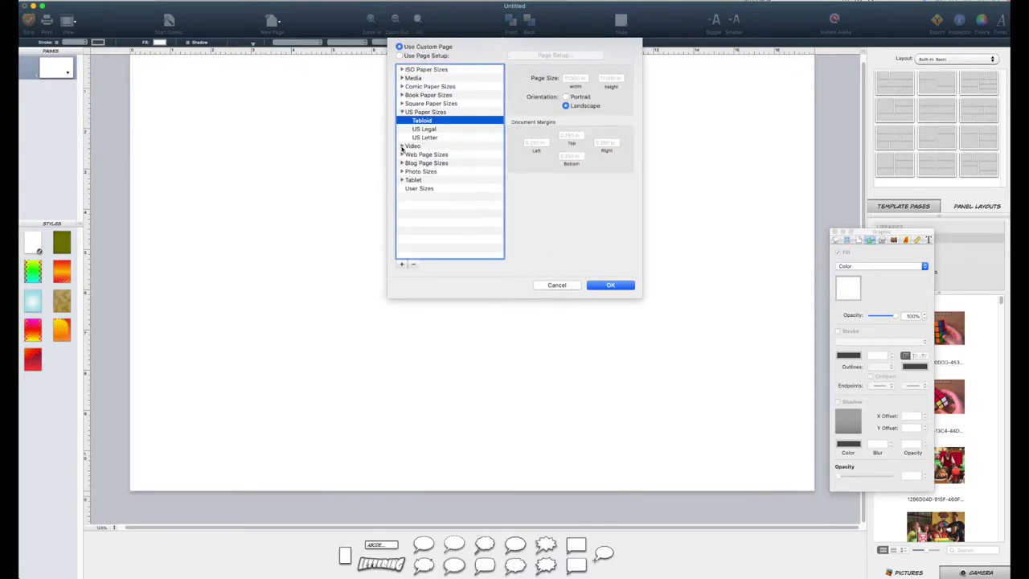
pyautogui.click(402, 147)
pyautogui.click(418, 164)
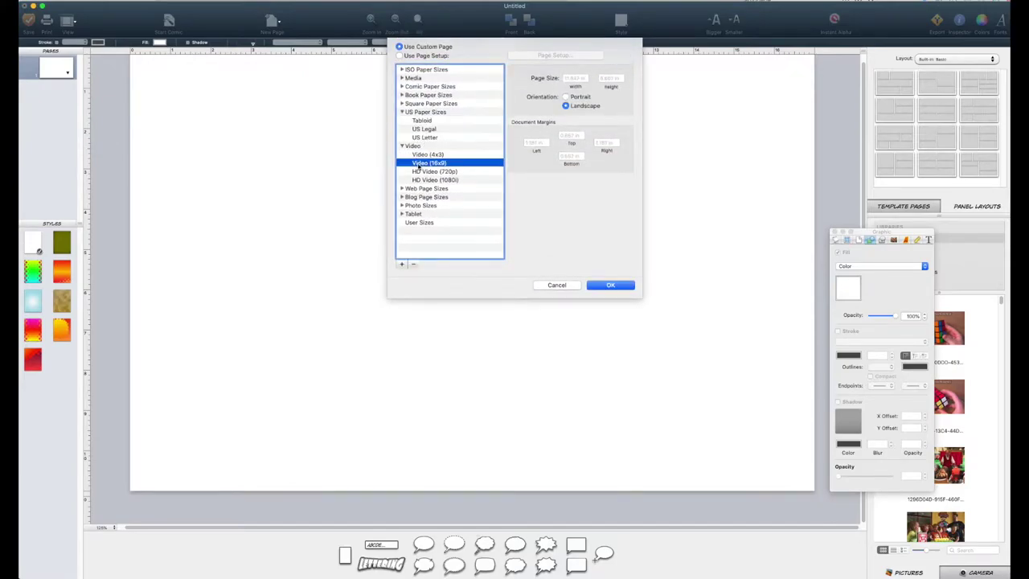
pyautogui.click(605, 285)
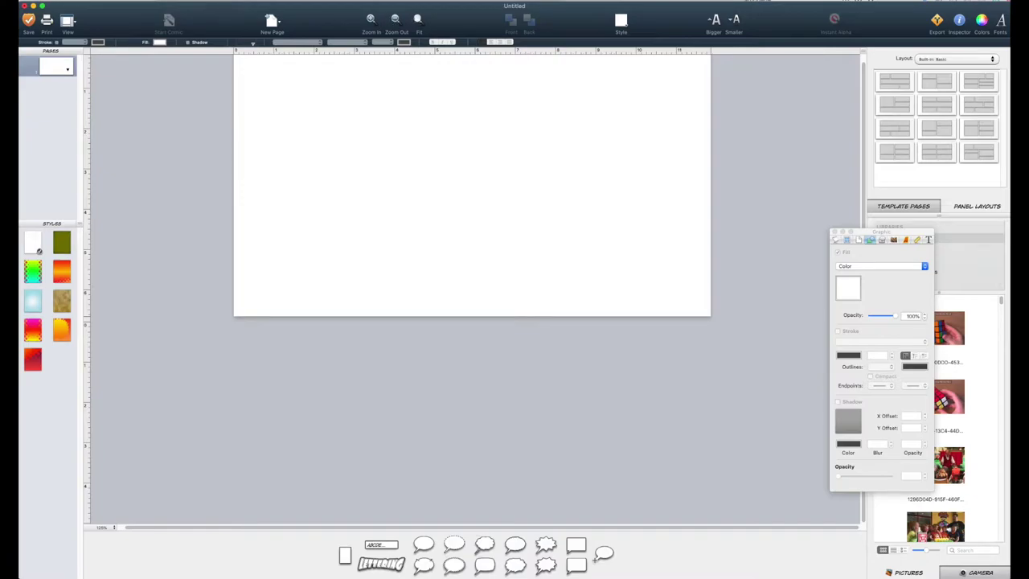
# - Try a US Letter landscape page size instead
pyautogui.click(37, 1)
pyautogui.click(168, 144)
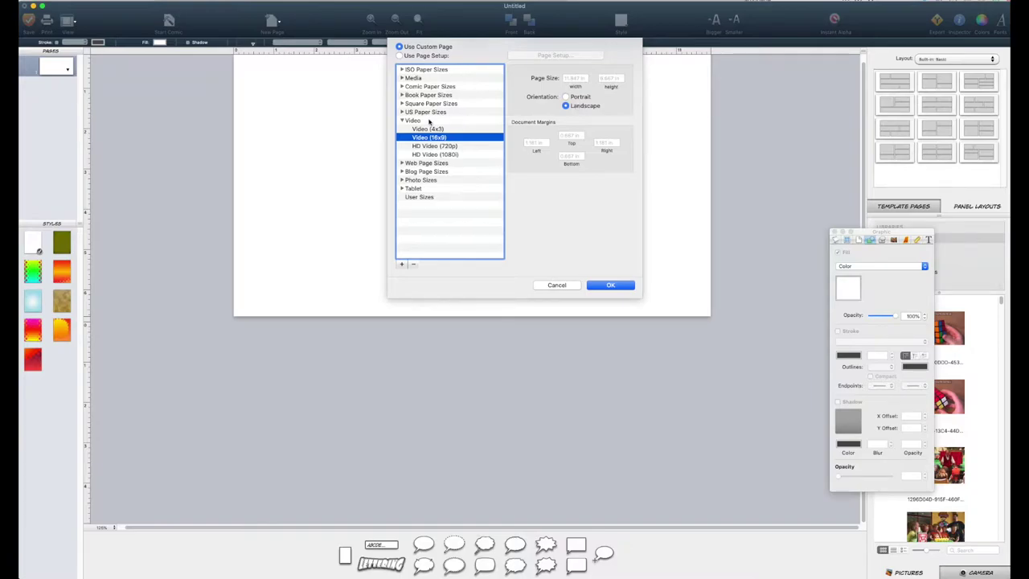
pyautogui.click(402, 113)
pyautogui.click(426, 137)
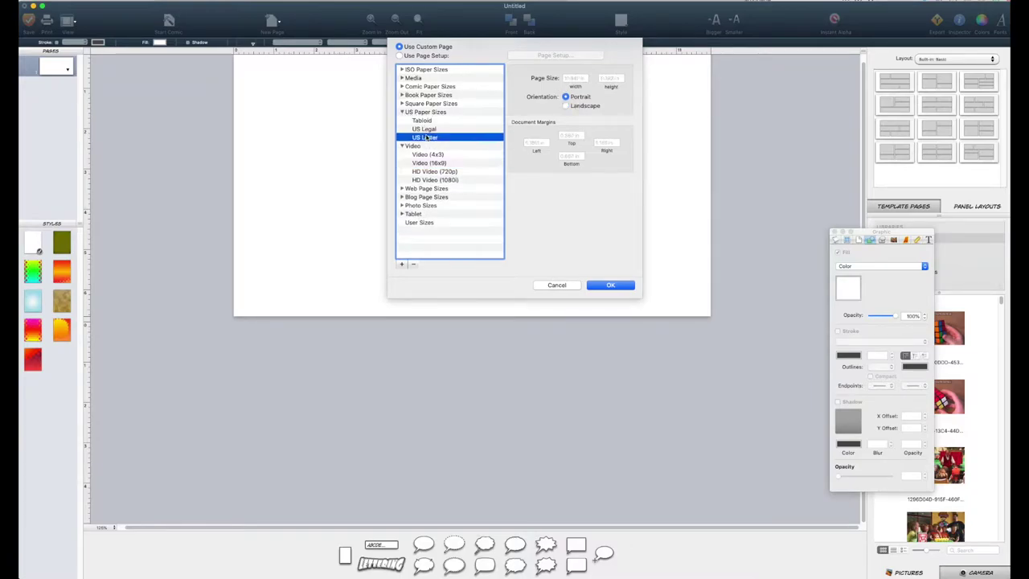
pyautogui.click(579, 107)
pyautogui.click(603, 285)
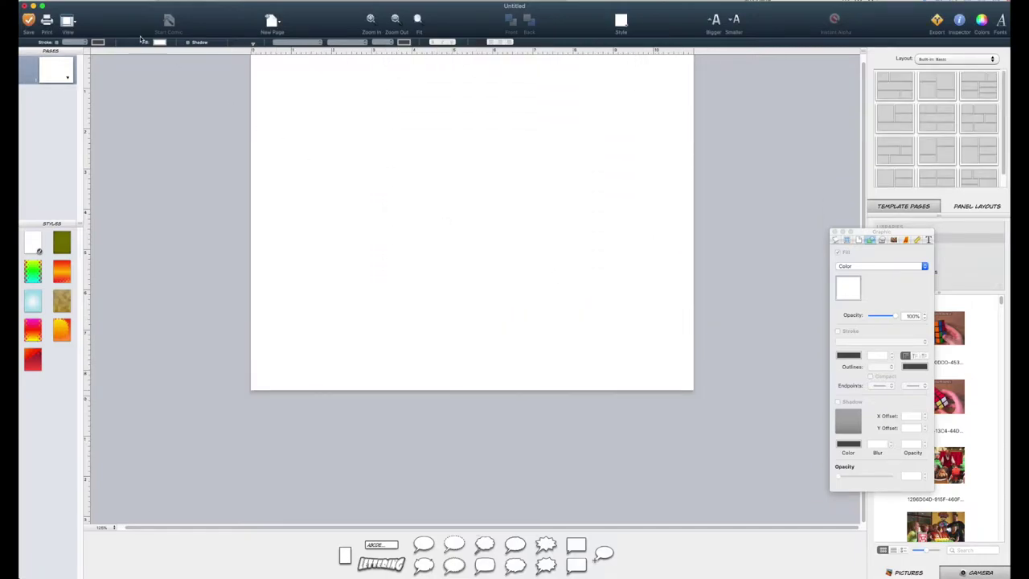
# - Return the page size to Video (16x9)
pyautogui.click(32, 0)
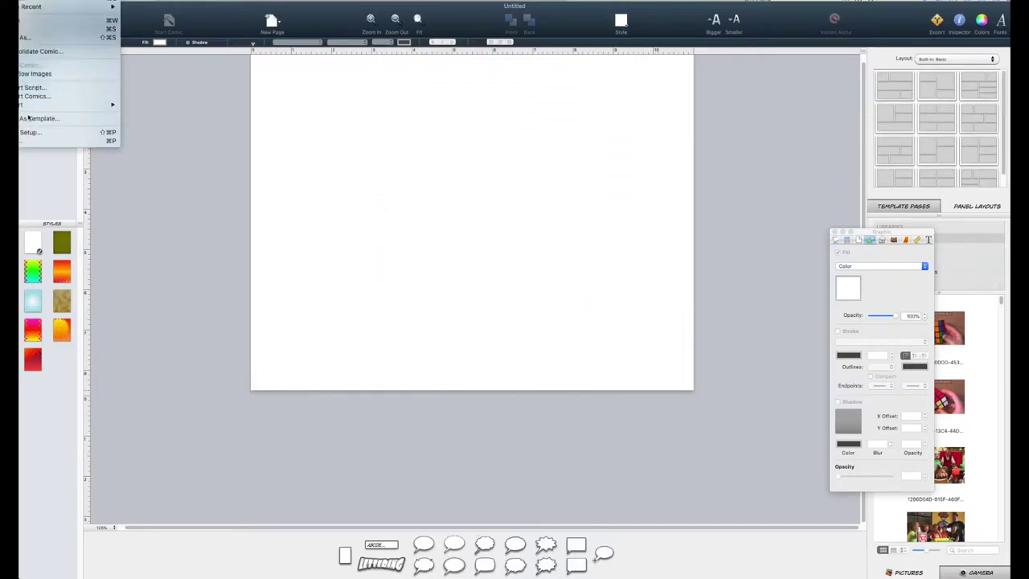
pyautogui.moveTo(40, 107)
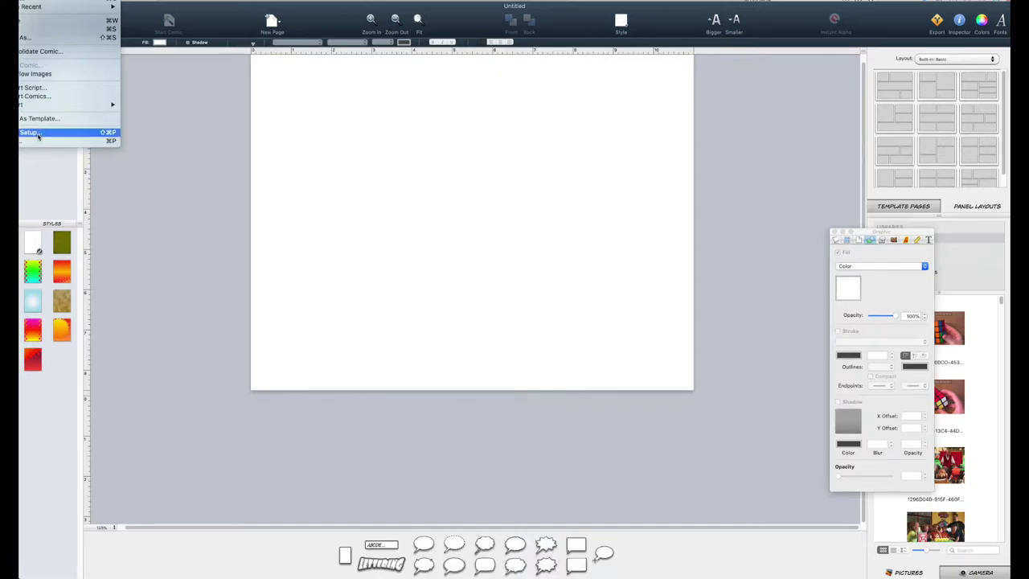
pyautogui.click(36, 132)
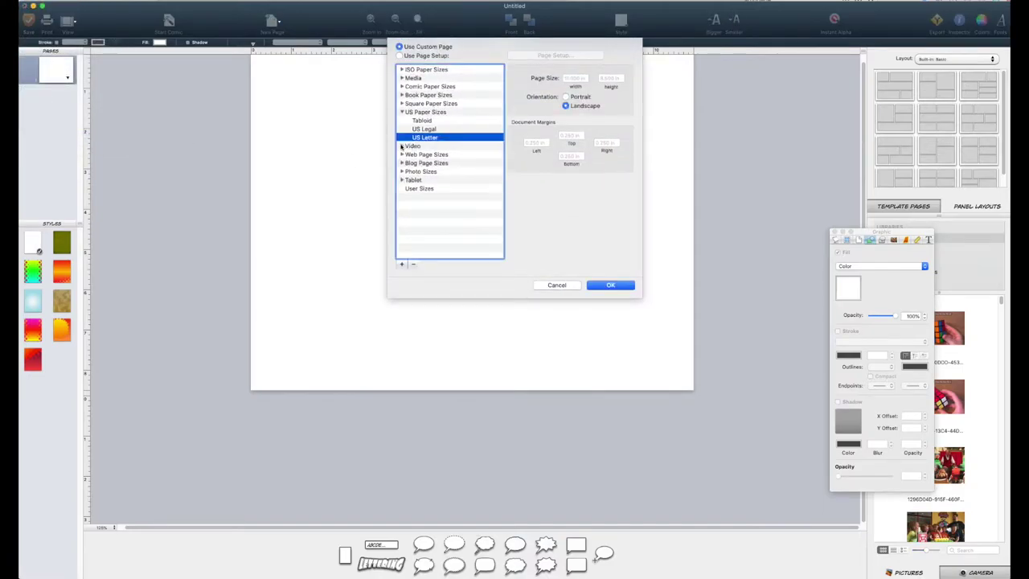
pyautogui.click(402, 147)
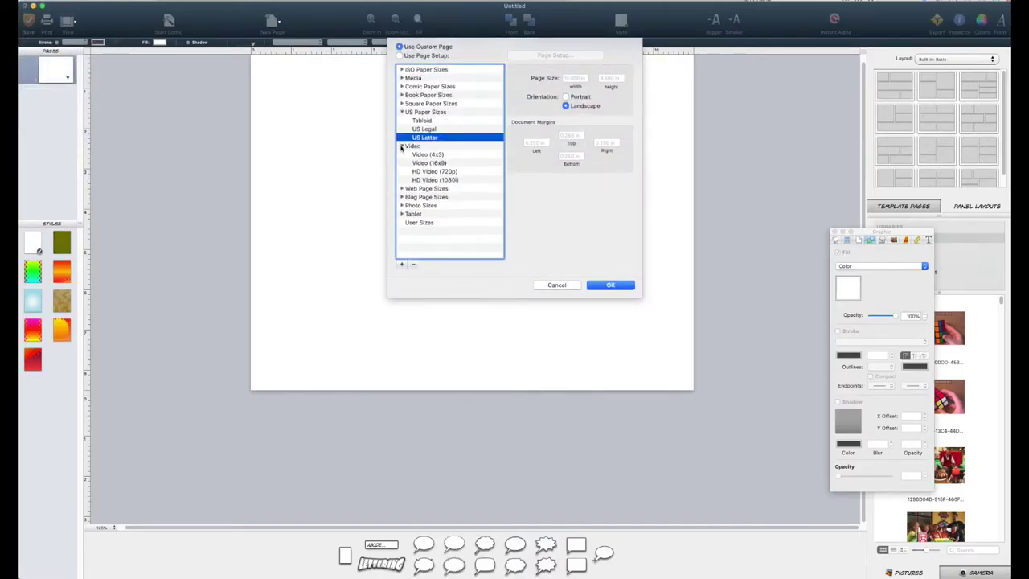
pyautogui.click(438, 163)
pyautogui.click(610, 286)
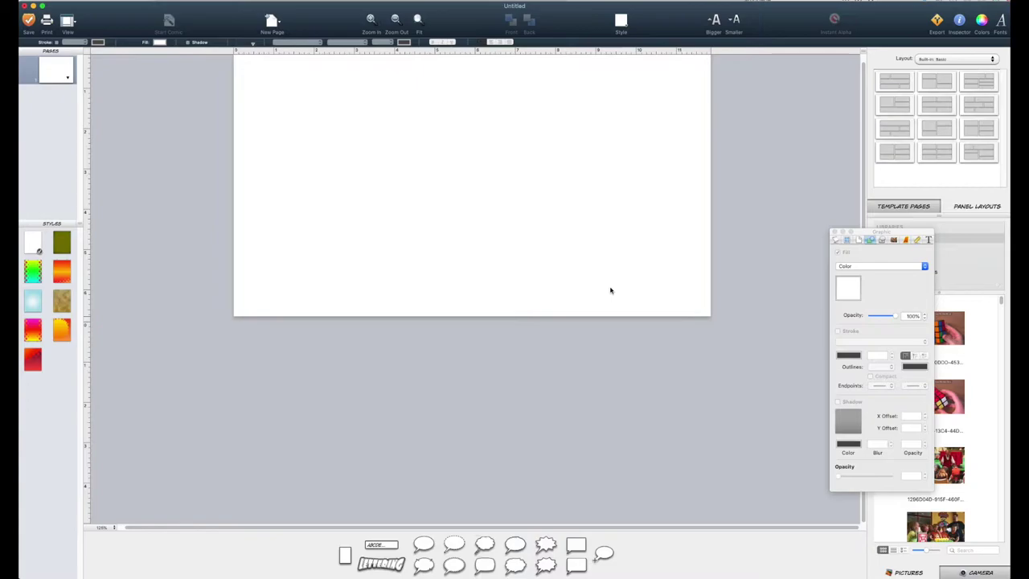
# - Add two New Blank Pages after the first page so the comic has three pages
pyautogui.click(372, 20)
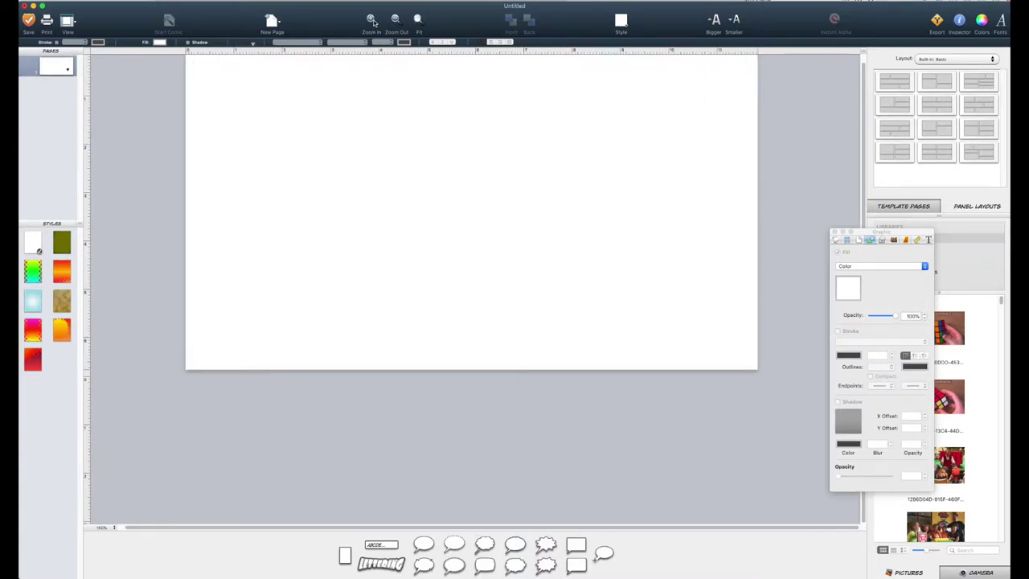
pyautogui.click(414, 22)
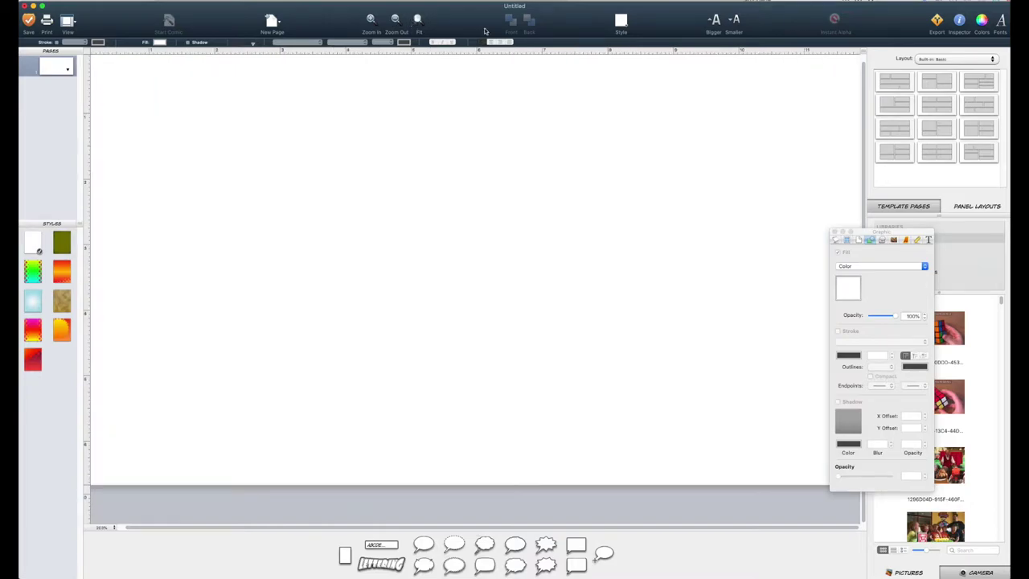
pyautogui.click(395, 20)
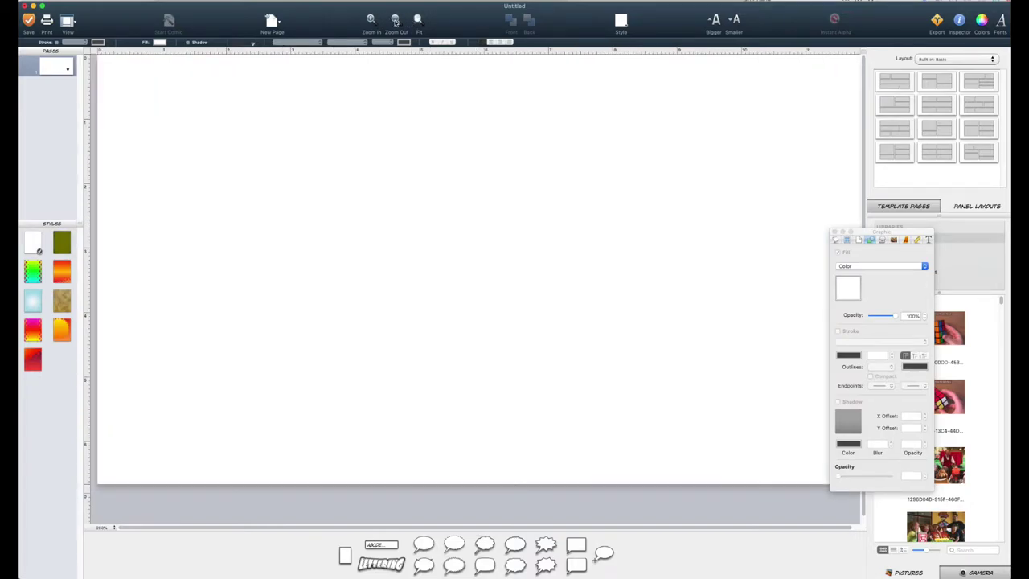
pyautogui.click(394, 21)
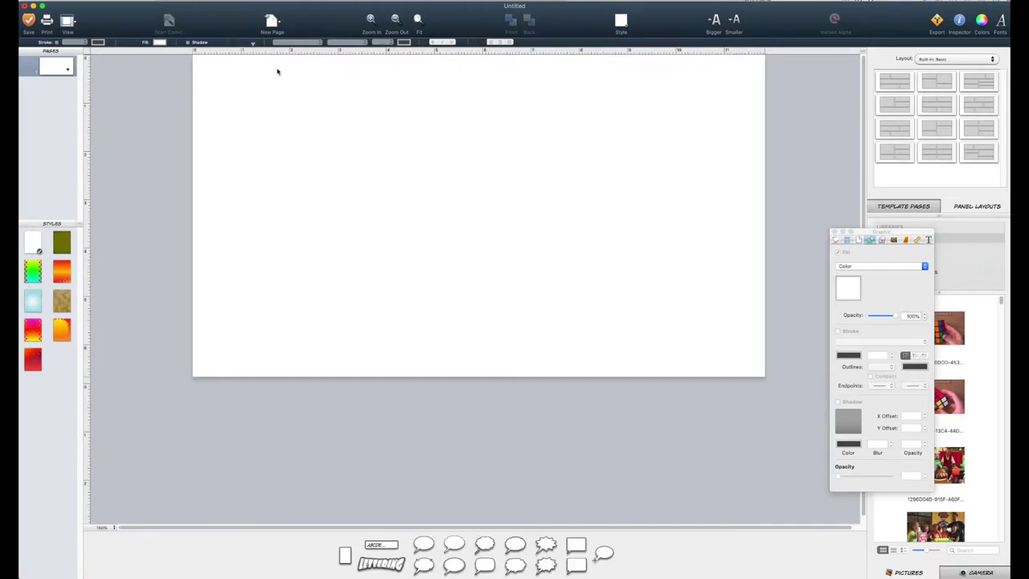
pyautogui.rightClick(68, 70)
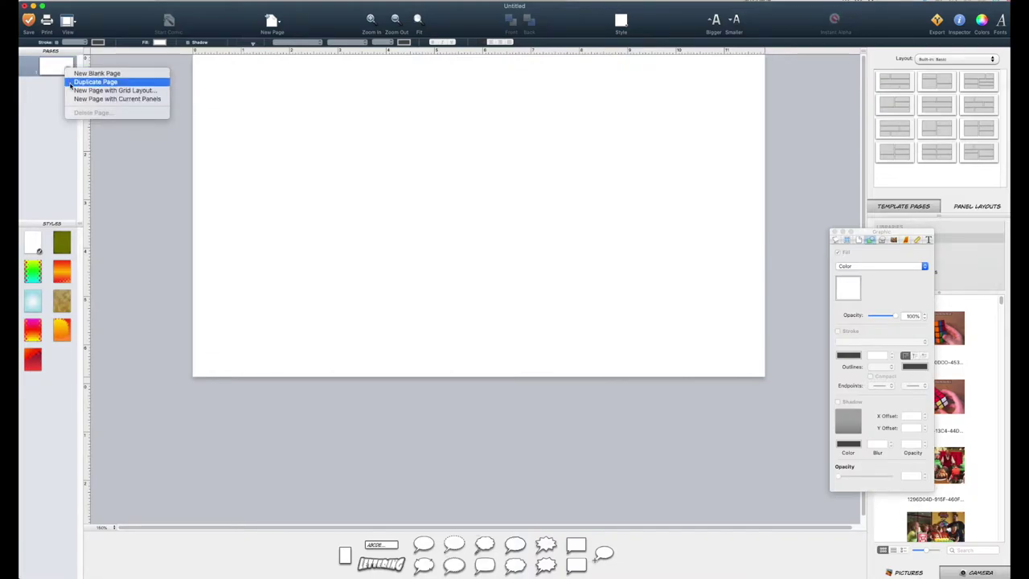
pyautogui.click(76, 74)
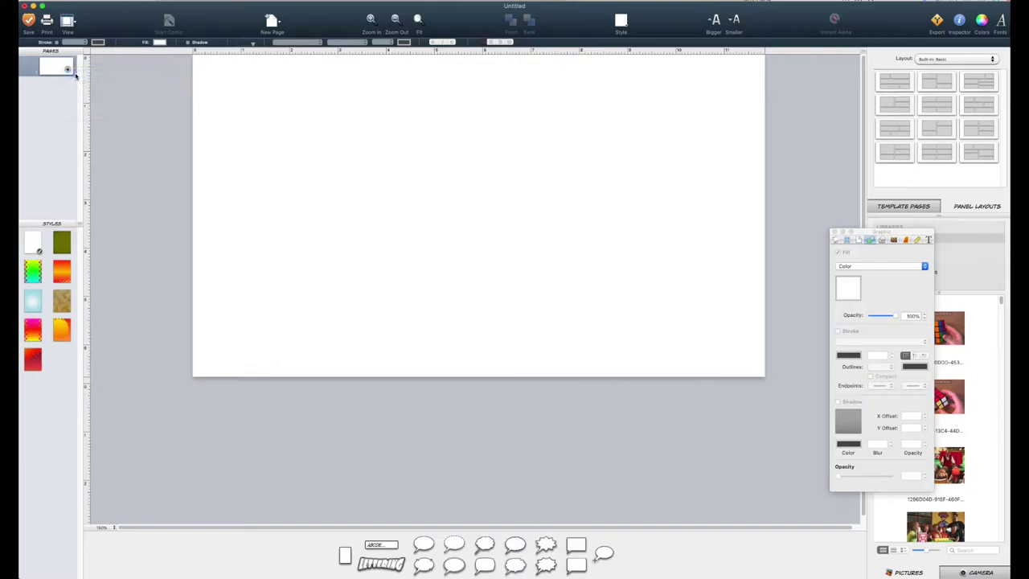
pyautogui.rightClick(68, 73)
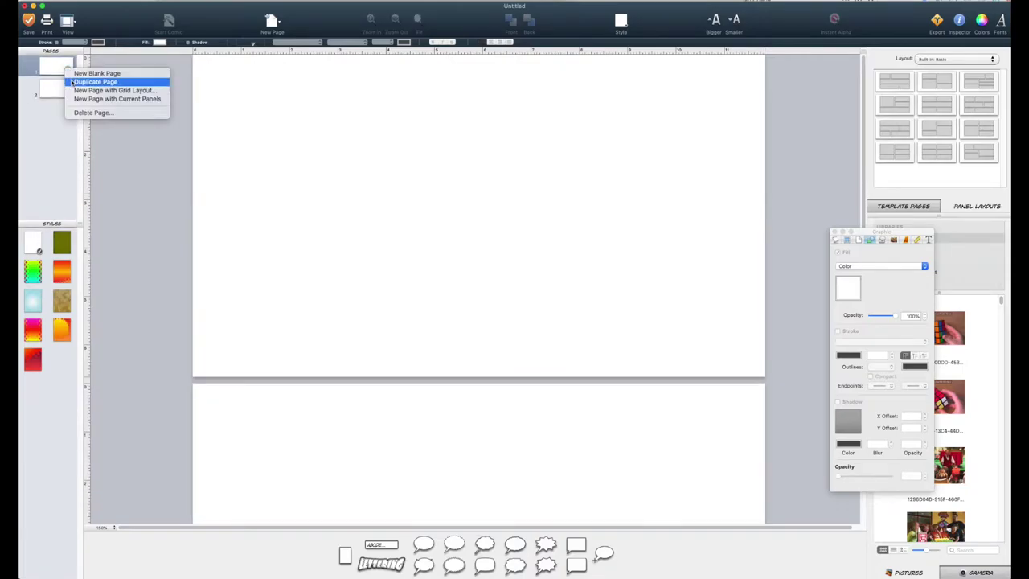
pyautogui.click(73, 74)
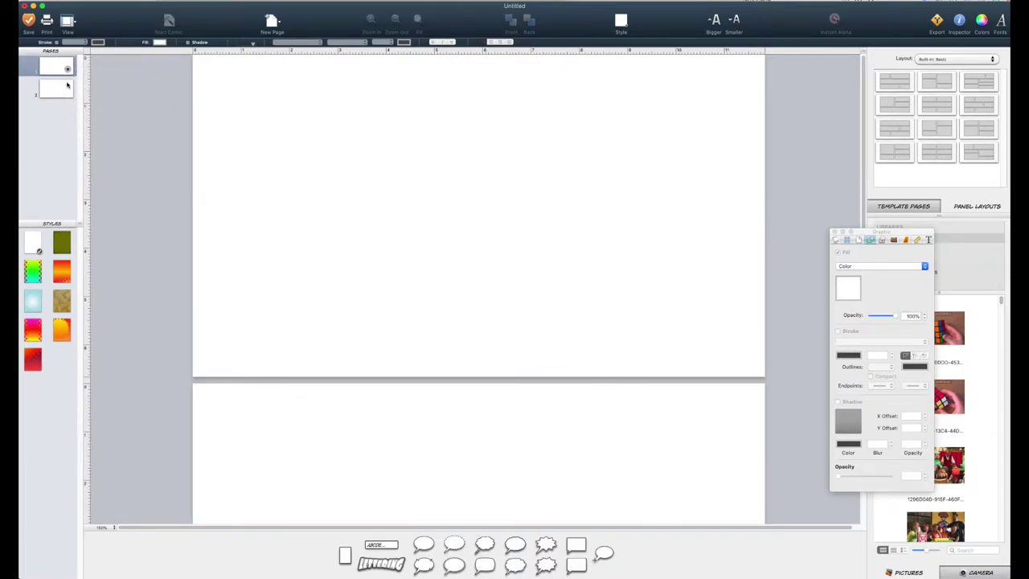
# - Drag a new Lettering object onto the second page
pyautogui.scroll(-3, 185, 116)
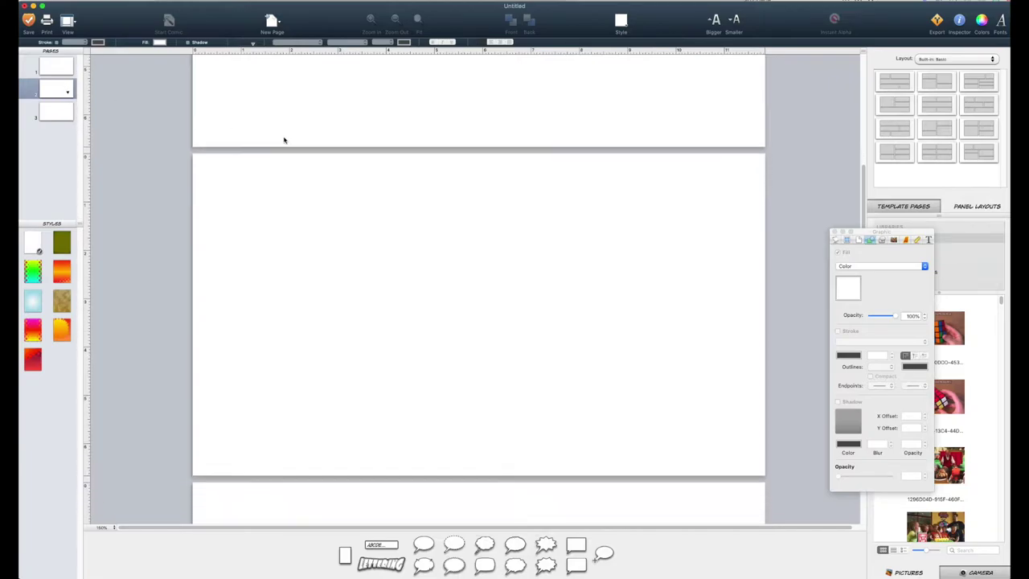
pyautogui.scroll(-1, 271, 161)
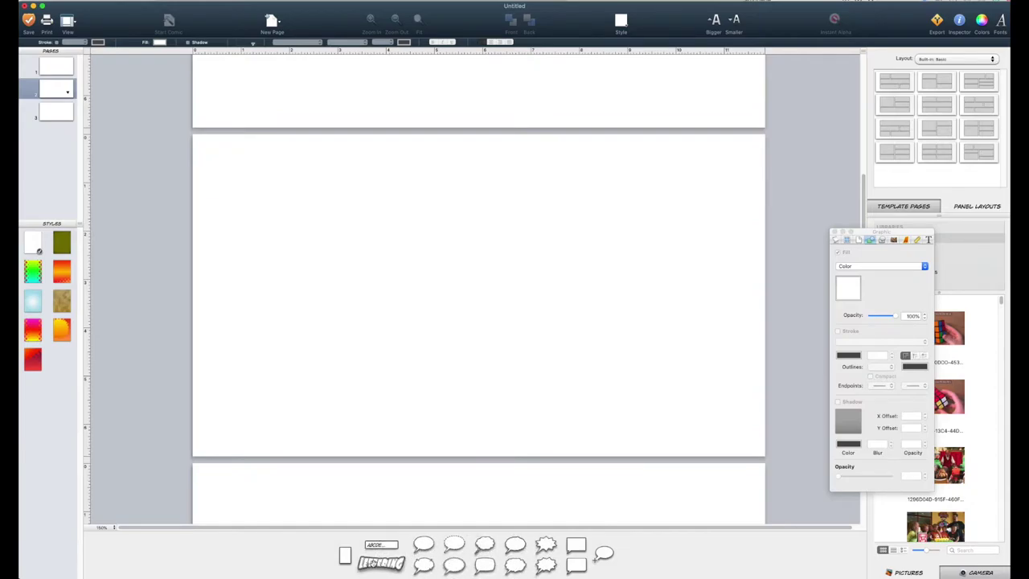
pyautogui.moveTo(374, 563); pyautogui.dragTo(441, 287)
# - Enter 'COMIC' as the lettering, move it up, then retype it as the author's full name
pyautogui.write('COMIC')
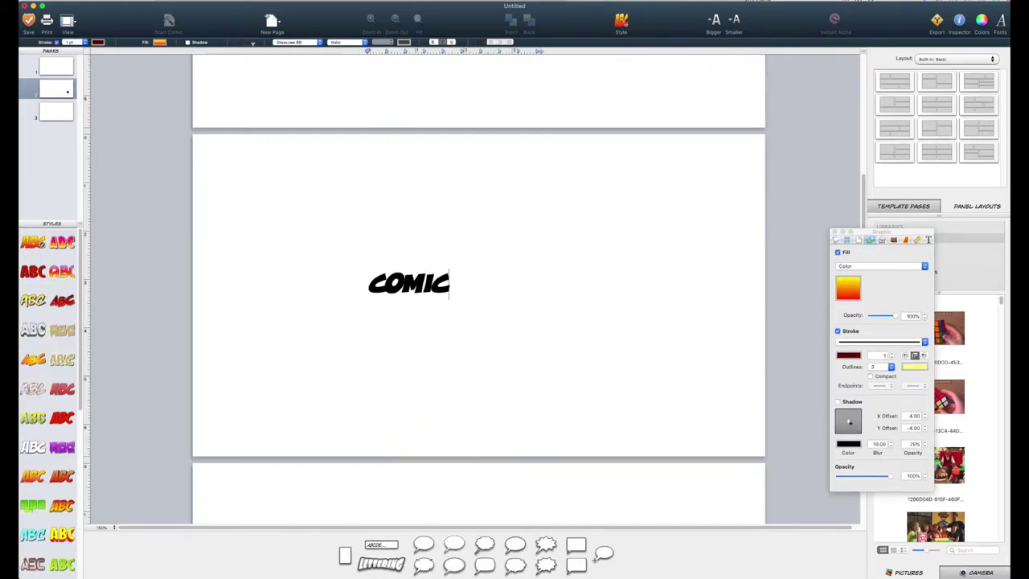
pyautogui.moveTo(474, 304); pyautogui.dragTo(592, 281)
pyautogui.doubleClick(590, 278)
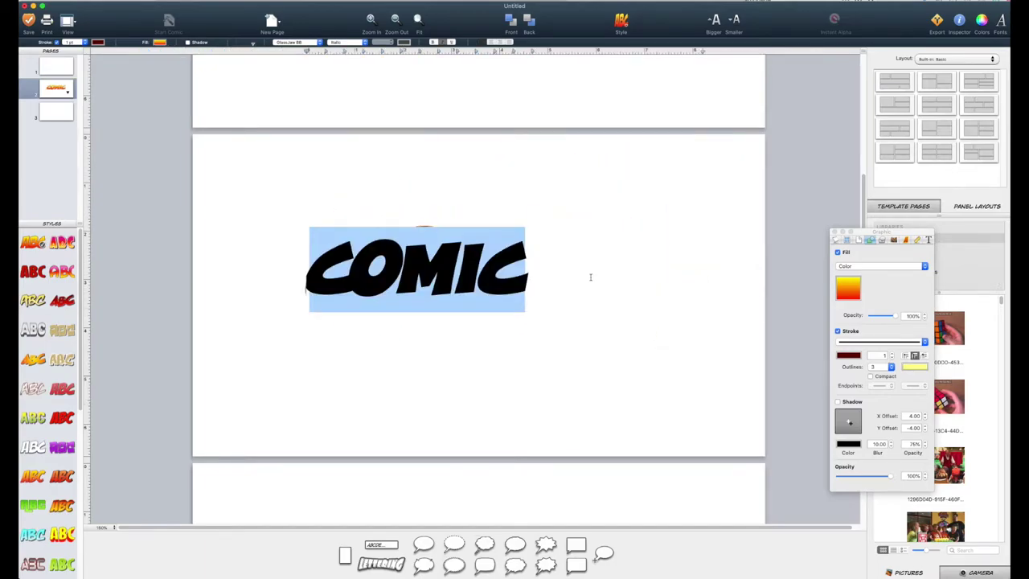
pyautogui.write('KARL BASI')
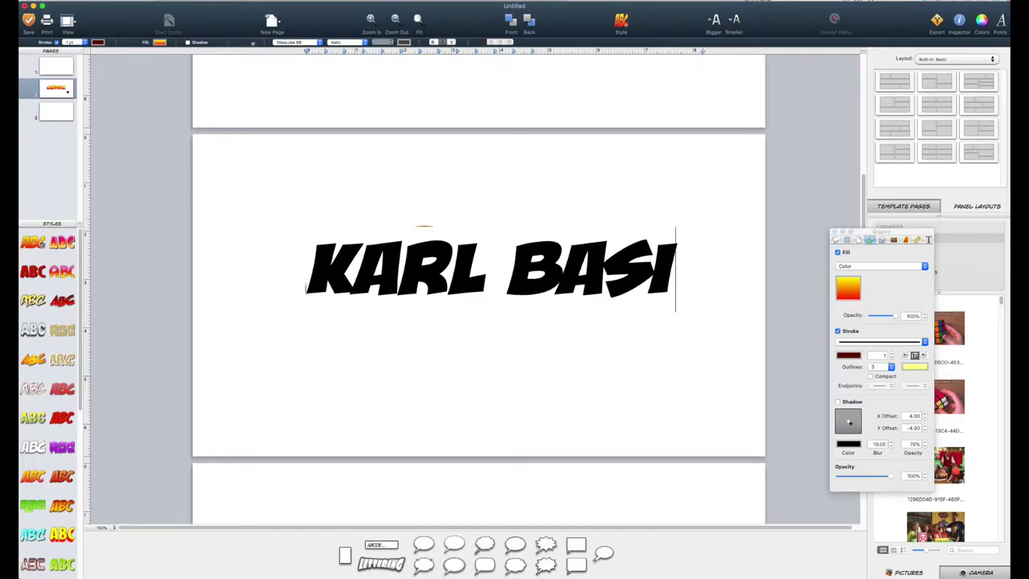
pyautogui.press('BackSpace')
pyautogui.write('TIAN')
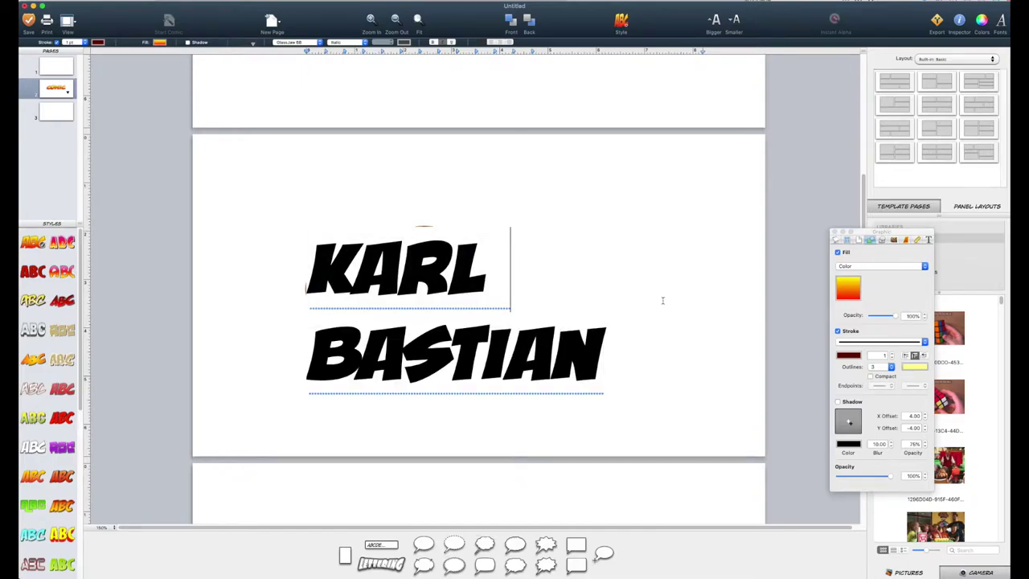
pyautogui.click(658, 297)
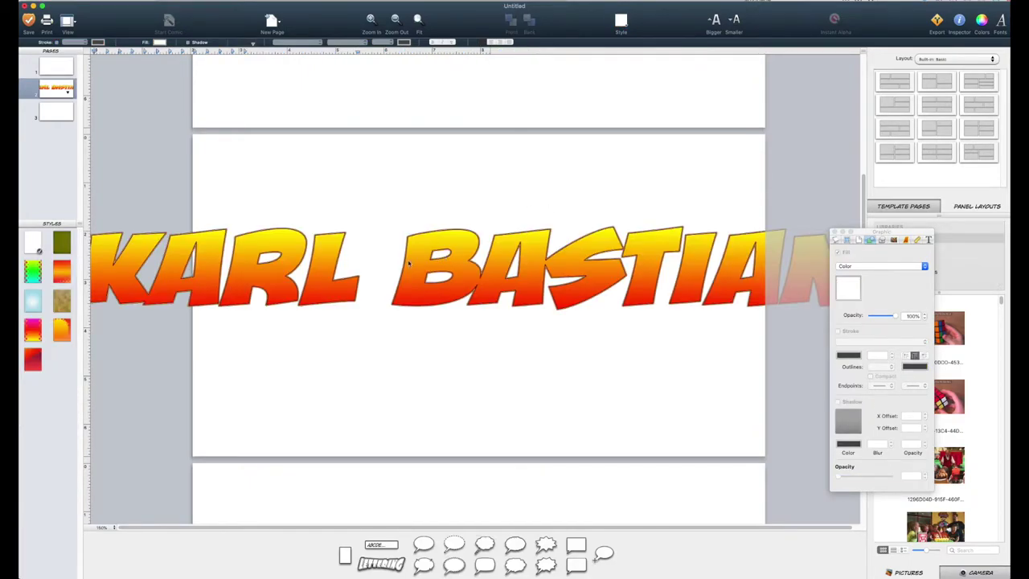
# - Drag the name lettering back onto page two and nudge it slightly left to centre it
pyautogui.moveTo(208, 268); pyautogui.dragTo(348, 299)
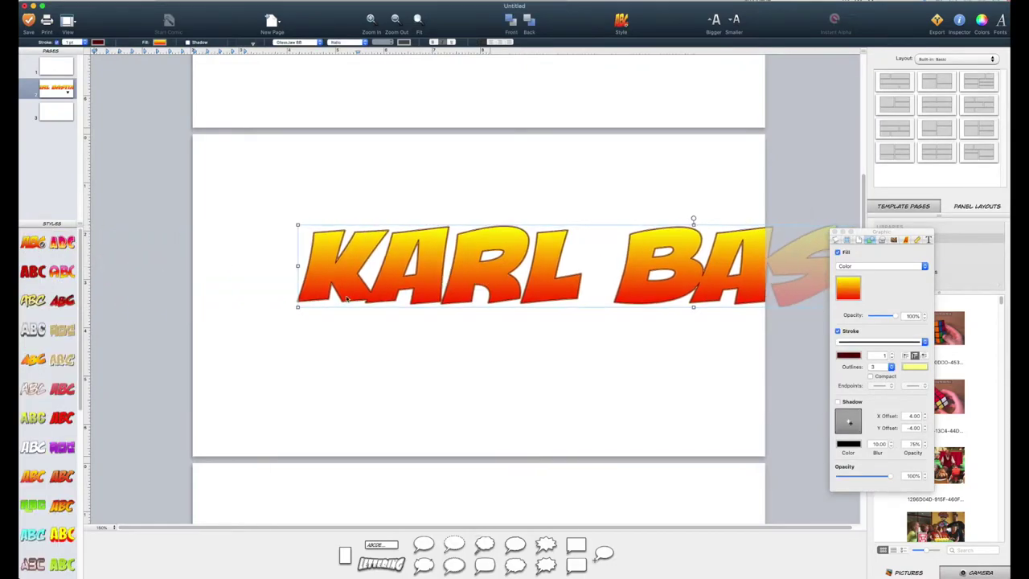
pyautogui.click(297, 309)
pyautogui.click(299, 309)
pyautogui.click(431, 297)
pyautogui.click(336, 285)
pyautogui.moveTo(660, 265); pyautogui.dragTo(351, 272)
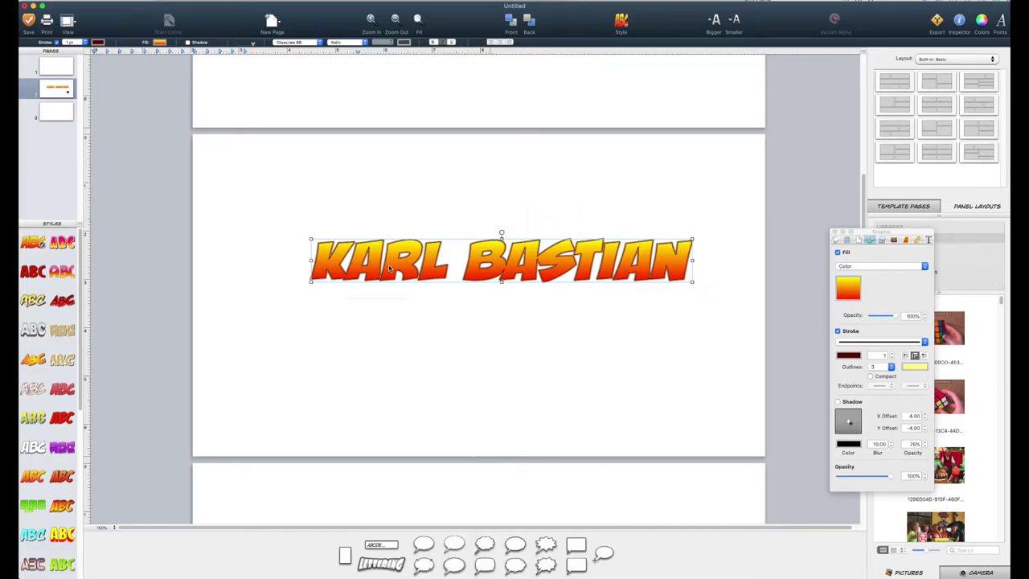
pyautogui.moveTo(359, 271); pyautogui.dragTo(341, 270)
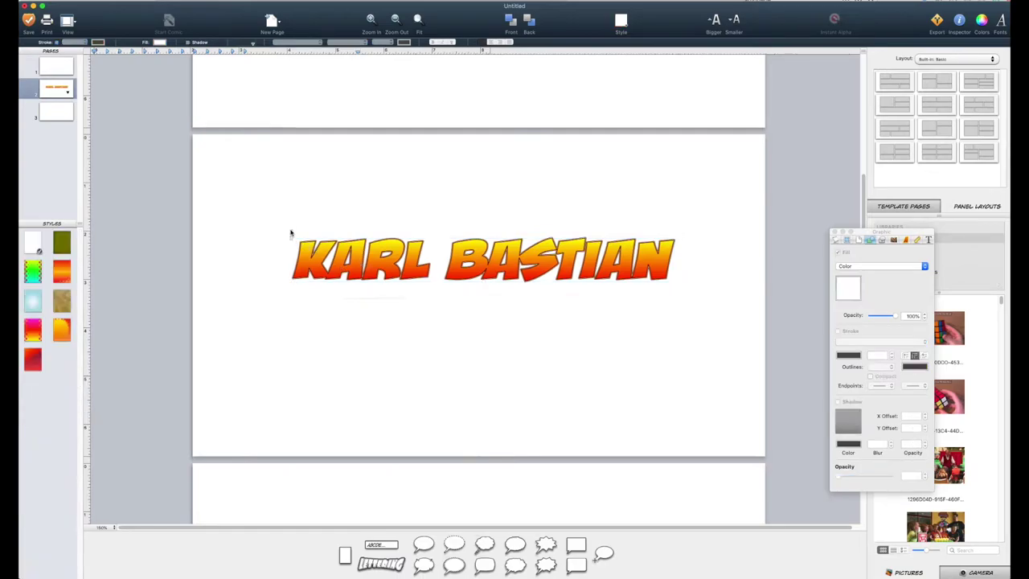
# - Stretch the name lettering taller and wider with its corner and side handles, keeping it level
pyautogui.click(306, 249)
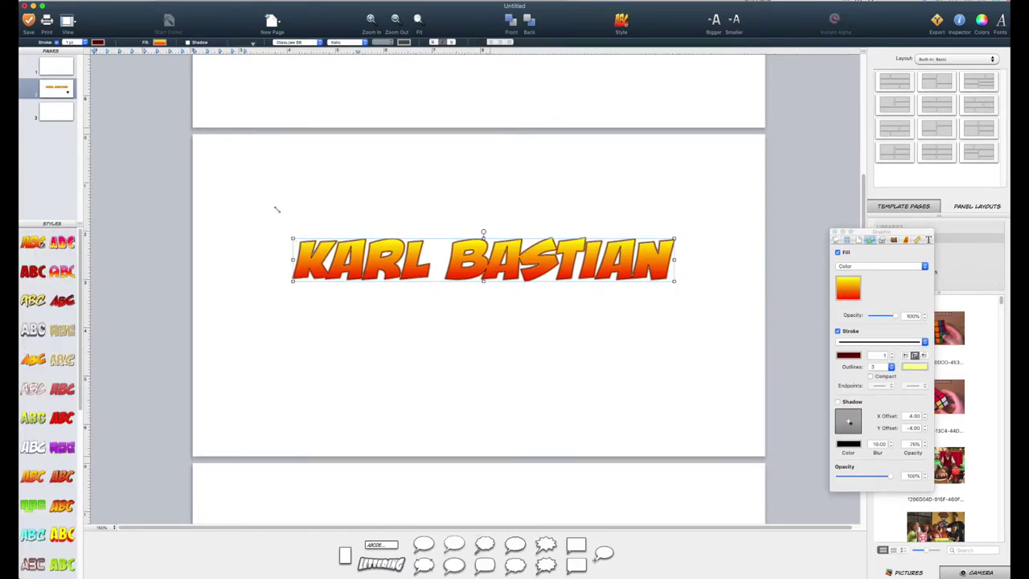
pyautogui.moveTo(291, 238); pyautogui.dragTo(286, 205)
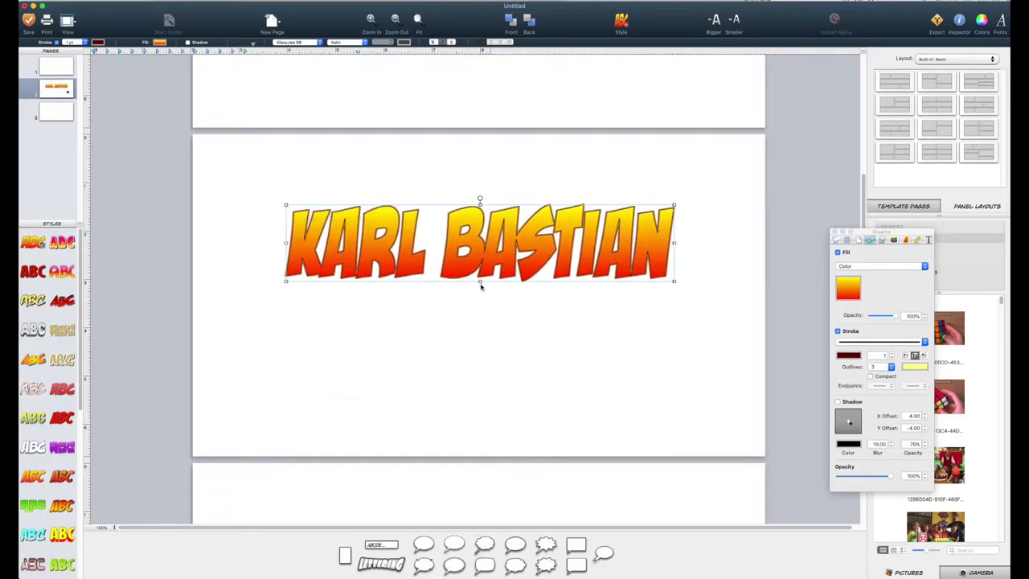
pyautogui.moveTo(480, 280)
pyautogui.mouseDown()
pyautogui.moveTo(477, 368)
pyautogui.moveTo(480, 276)
pyautogui.mouseUp()
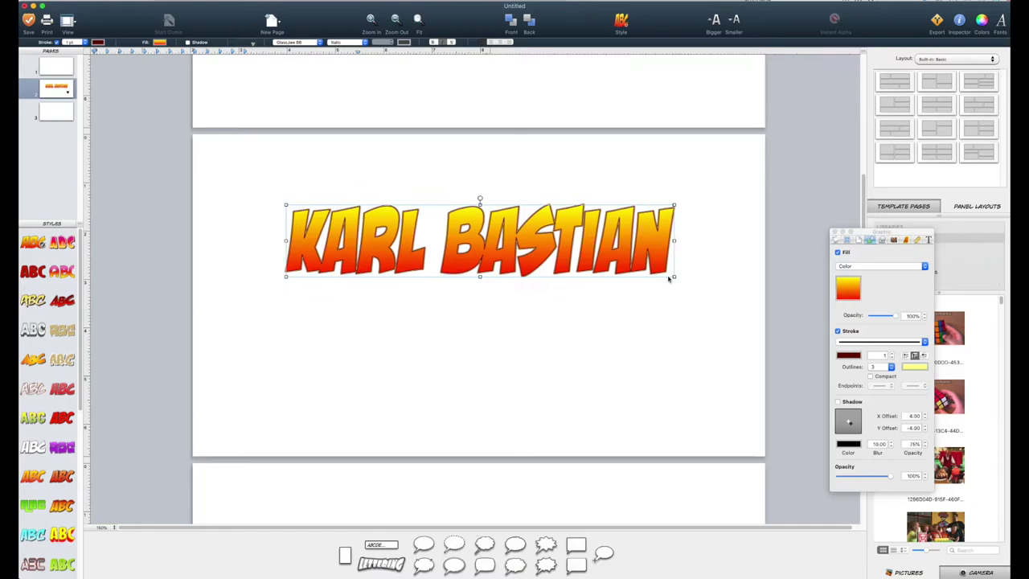
pyautogui.moveTo(675, 276); pyautogui.dragTo(692, 316)
pyautogui.moveTo(693, 260)
pyautogui.mouseDown()
pyautogui.moveTo(756, 260)
pyautogui.moveTo(708, 261)
pyautogui.mouseUp()
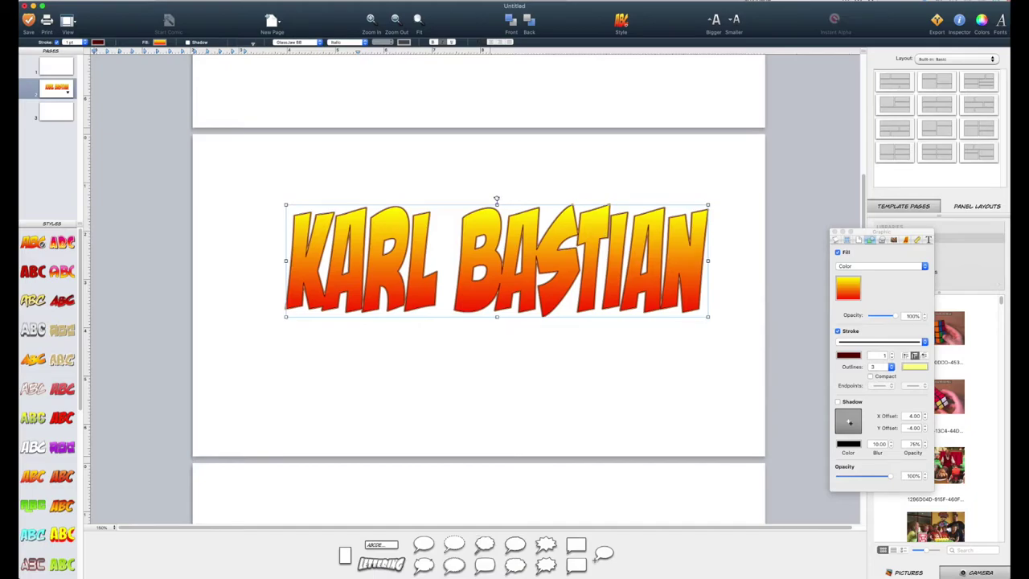
pyautogui.moveTo(496, 200); pyautogui.dragTo(482, 246)
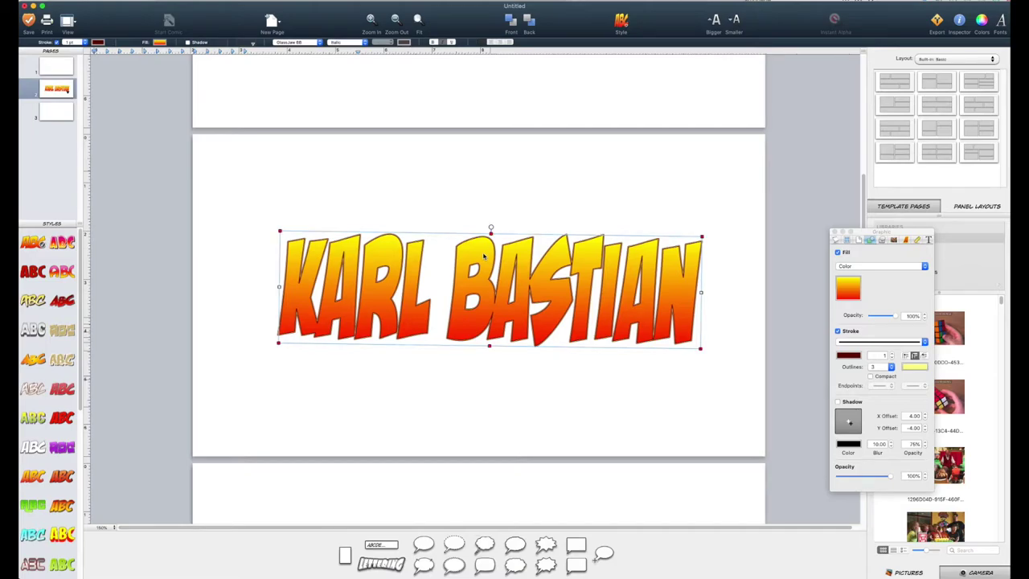
# - Bend the name lettering into an arch using its top, corner and bottom warp handles
pyautogui.moveTo(490, 231); pyautogui.dragTo(491, 195)
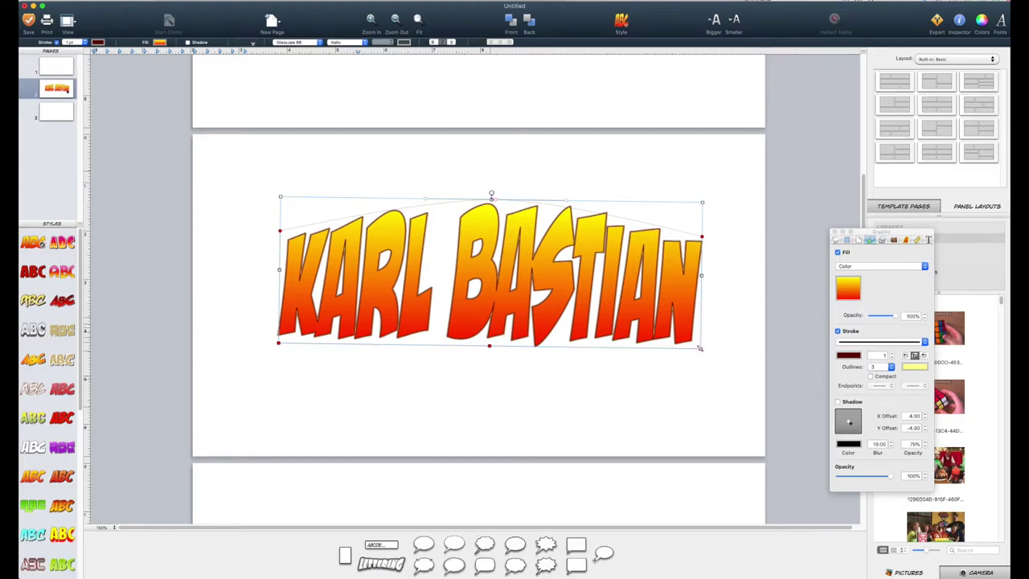
pyautogui.moveTo(700, 347)
pyautogui.mouseDown()
pyautogui.moveTo(688, 298)
pyautogui.moveTo(673, 294)
pyautogui.moveTo(713, 289)
pyautogui.moveTo(705, 353)
pyautogui.mouseUp()
pyautogui.moveTo(703, 239); pyautogui.dragTo(687, 252)
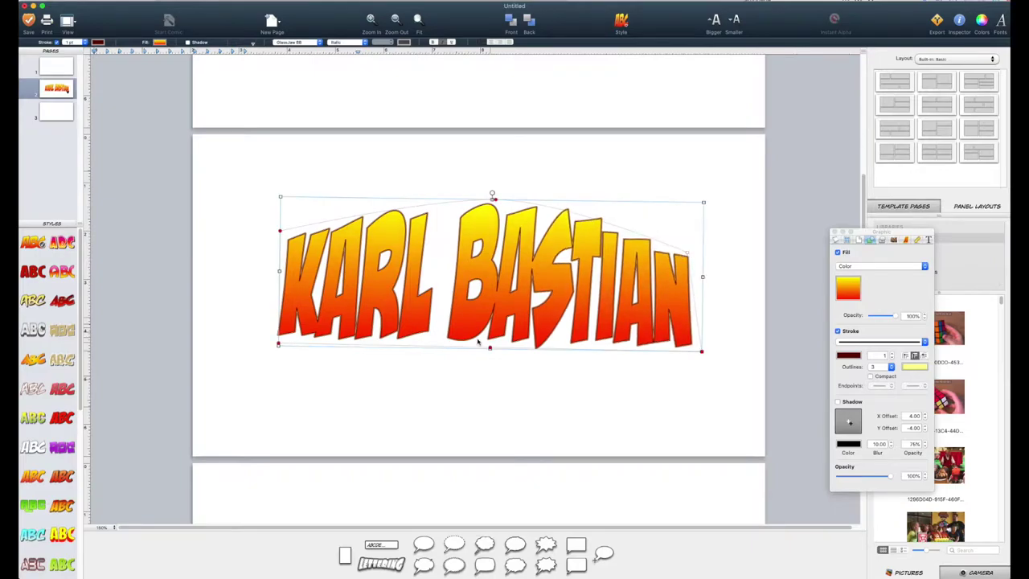
pyautogui.moveTo(489, 348); pyautogui.dragTo(496, 311)
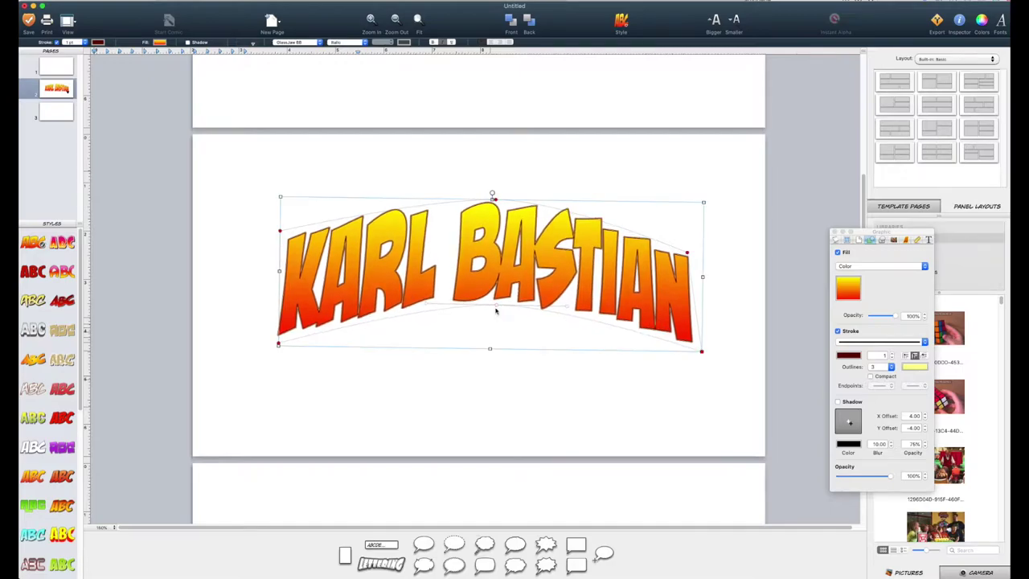
pyautogui.click(483, 376)
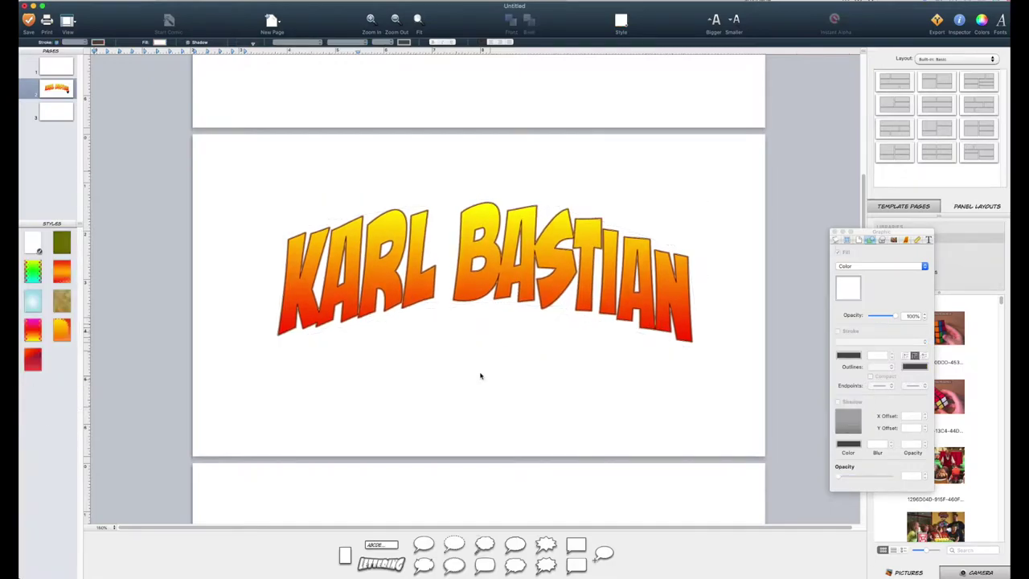
pyautogui.click(478, 279)
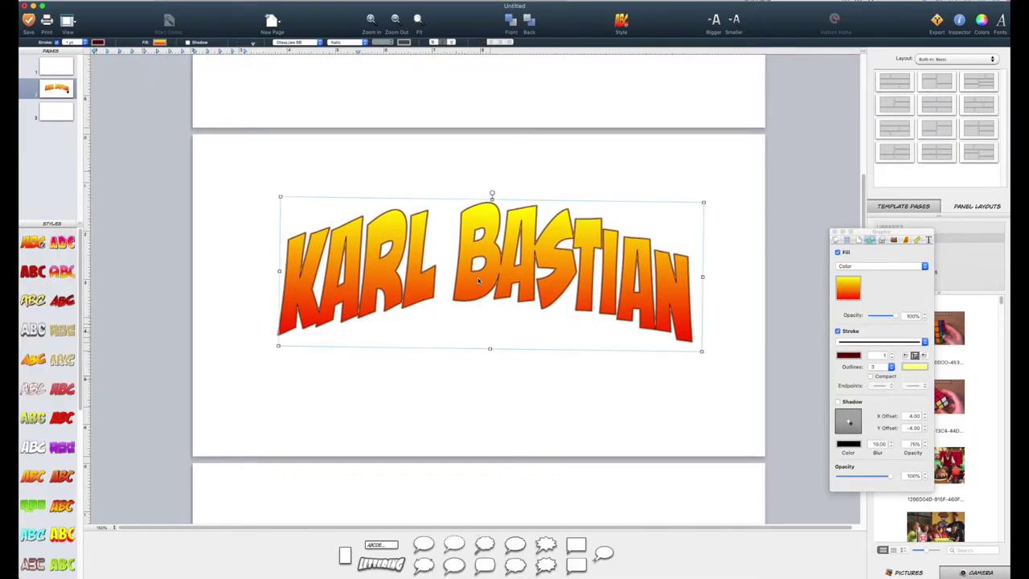
# - Apply the blue halftone style, shift the lettering slightly left and tilt it counter-clockwise
pyautogui.click(621, 22)
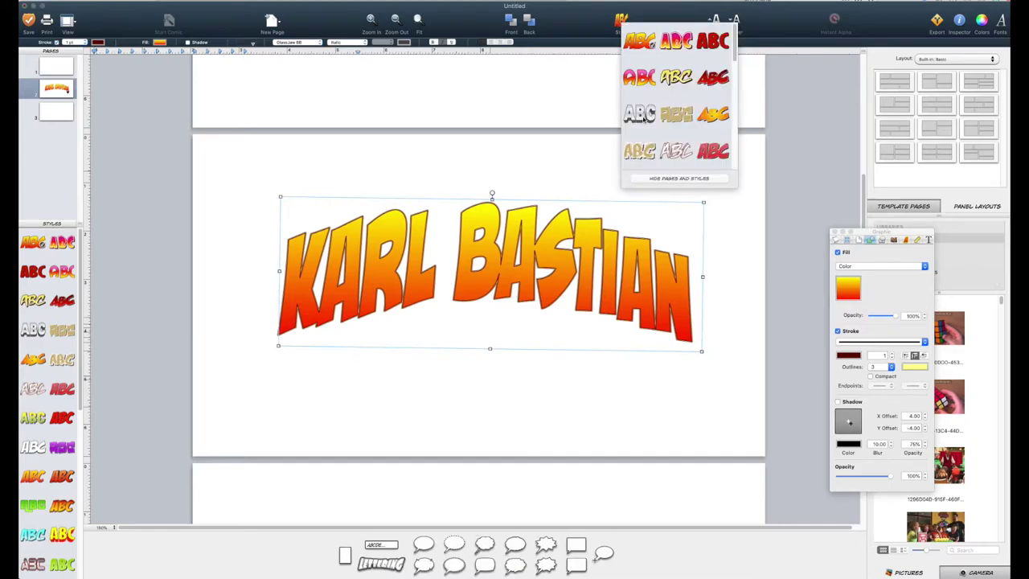
pyautogui.scroll(-3, 643, 119)
pyautogui.scroll(-5, 643, 119)
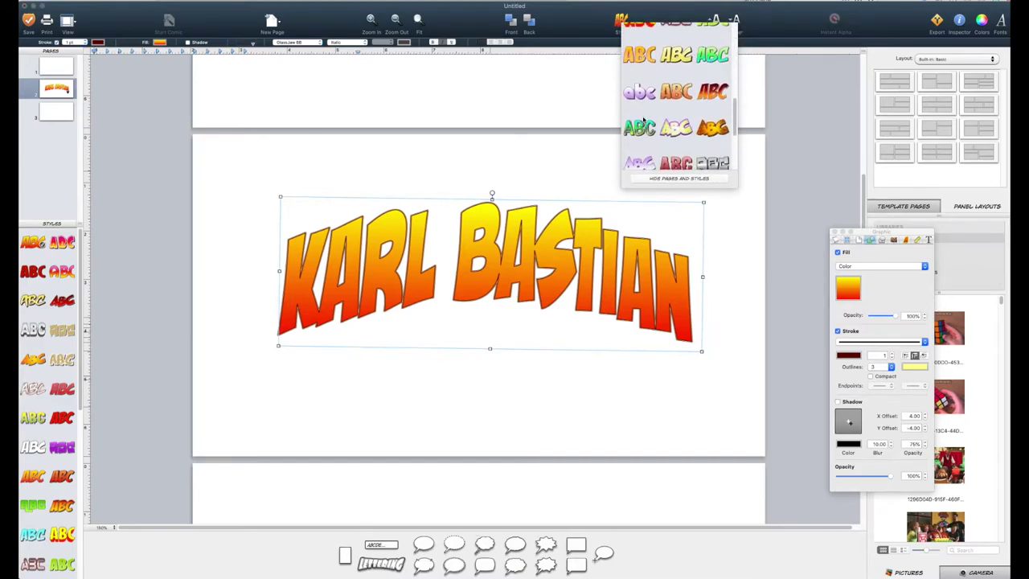
pyautogui.scroll(-2, 689, 135)
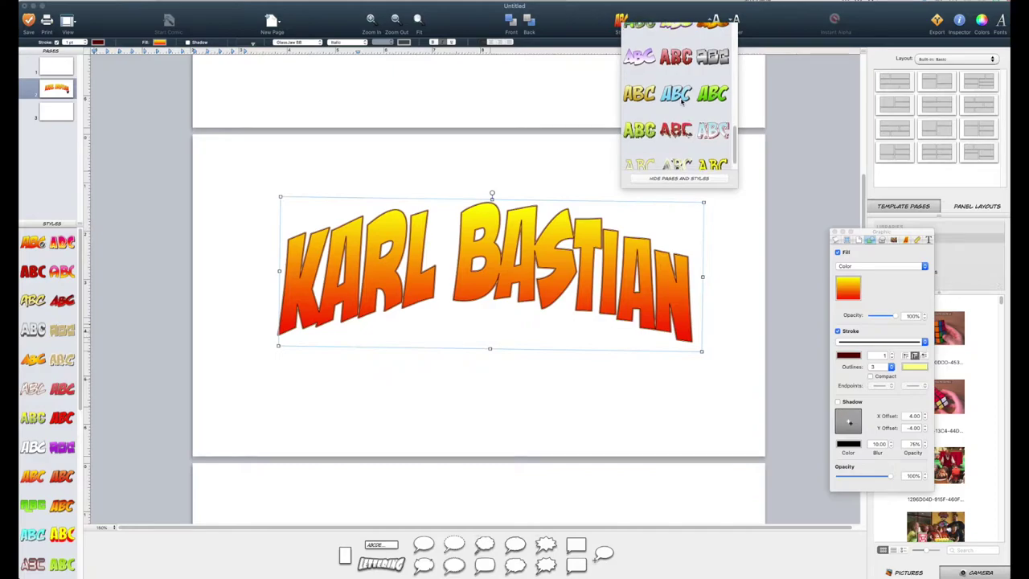
pyautogui.click(677, 101)
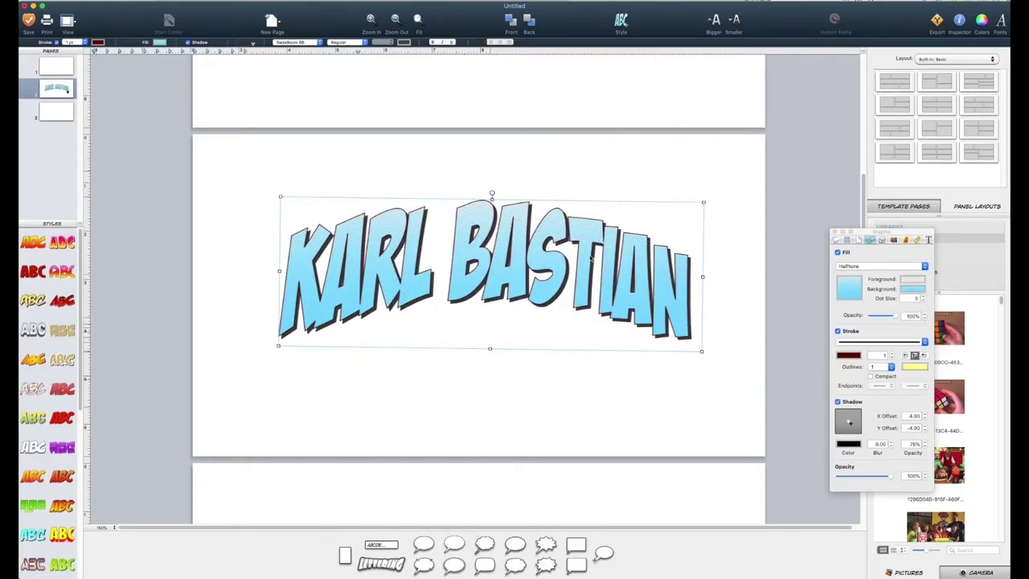
pyautogui.moveTo(593, 258); pyautogui.dragTo(581, 255)
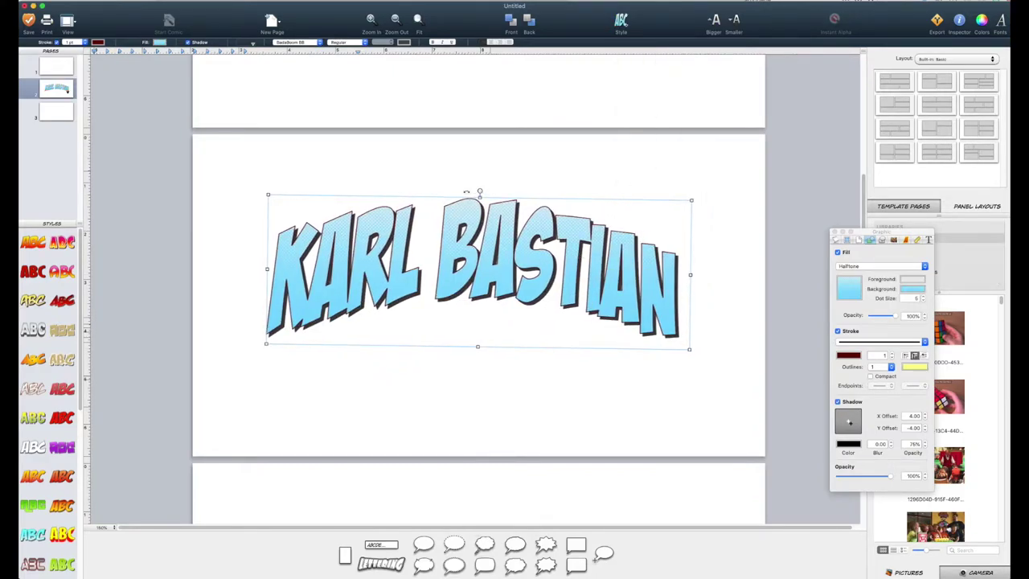
pyautogui.moveTo(466, 192); pyautogui.dragTo(470, 193)
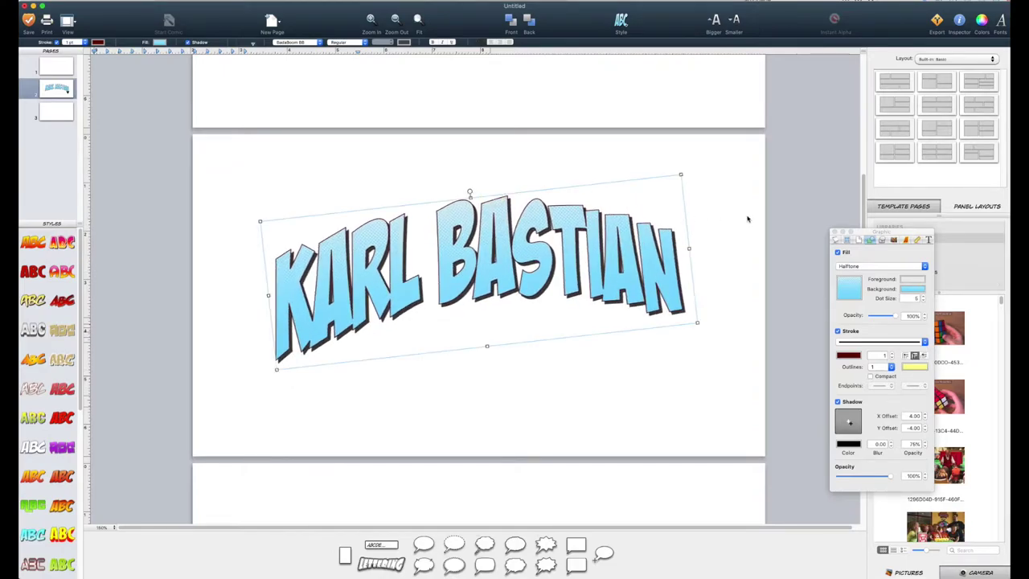
# - Rearrange the fill settings and gradients panels and switch the gradient to radial
pyautogui.moveTo(882, 233); pyautogui.dragTo(848, 184)
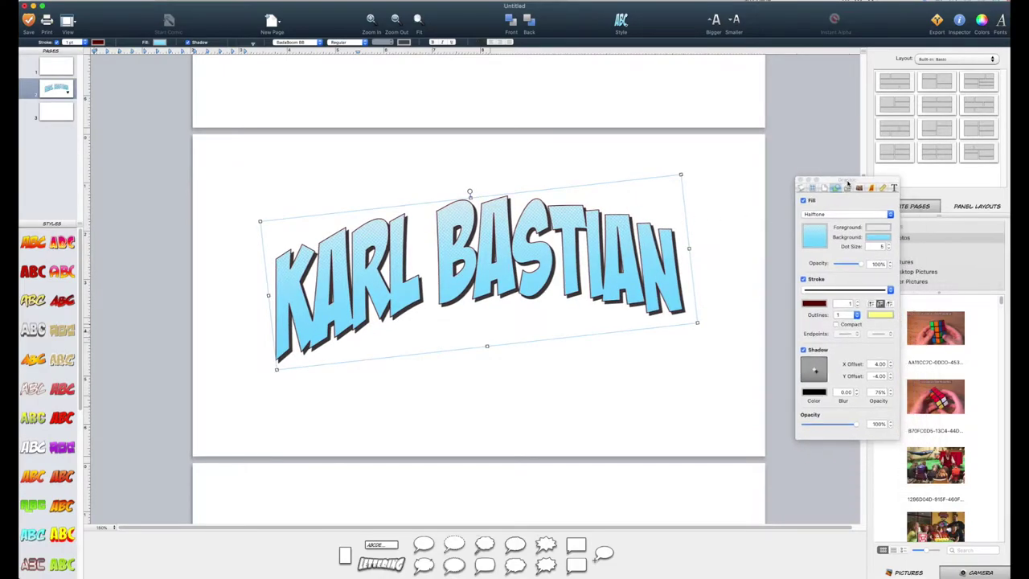
pyautogui.click(961, 22)
pyautogui.click(960, 24)
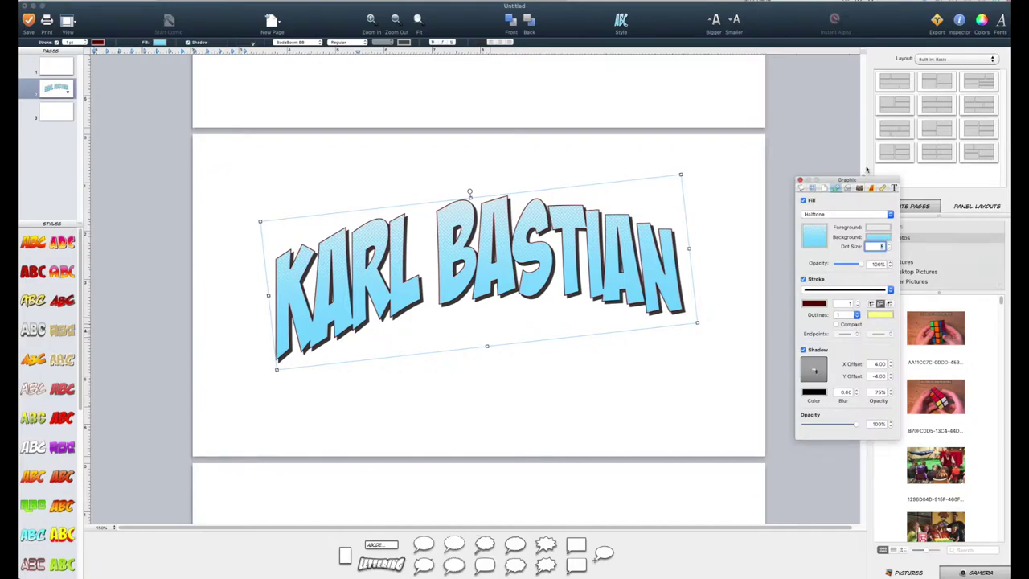
pyautogui.moveTo(863, 182); pyautogui.dragTo(822, 148)
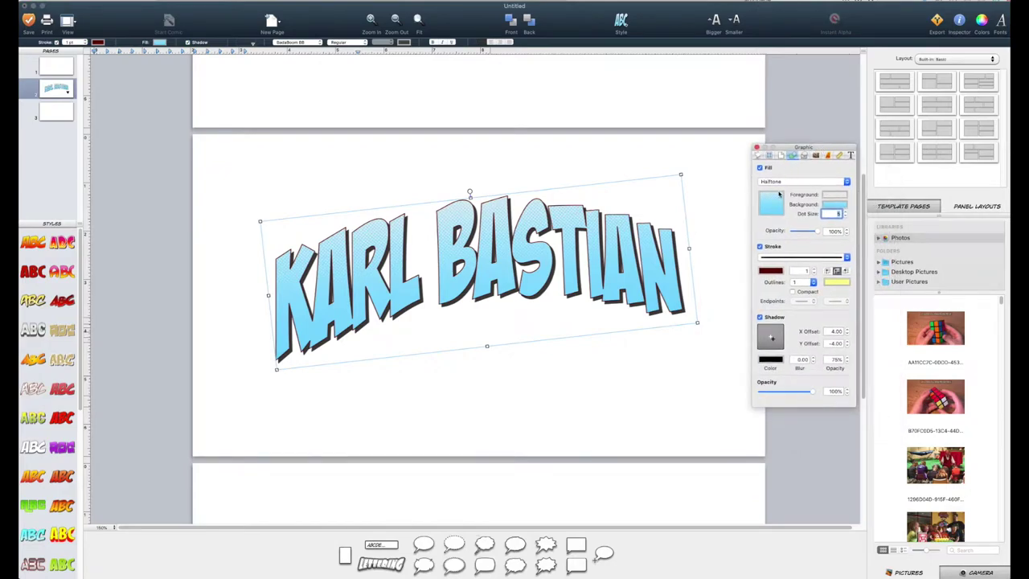
pyautogui.click(766, 209)
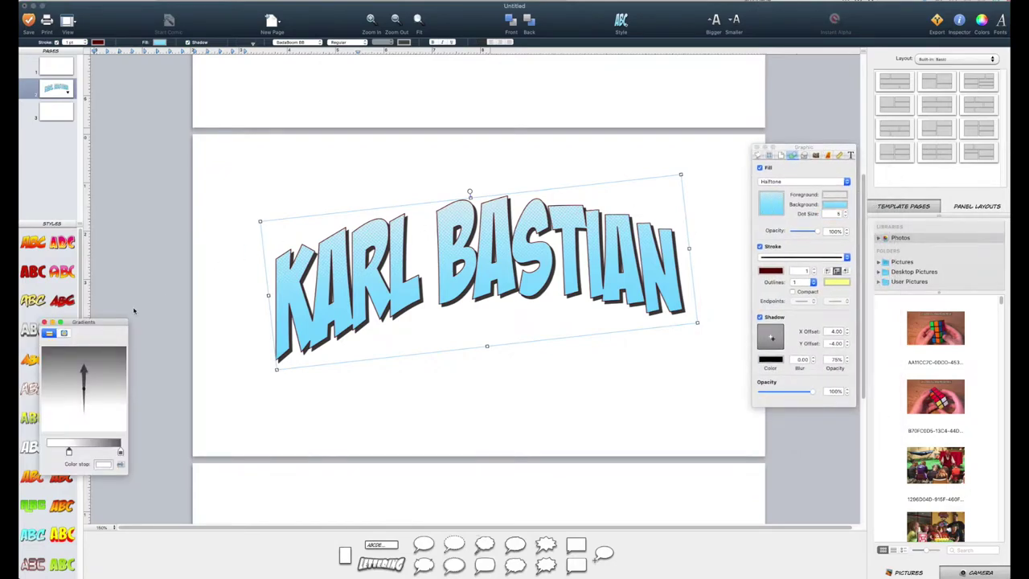
pyautogui.moveTo(119, 323); pyautogui.dragTo(936, 231)
pyautogui.click(838, 274)
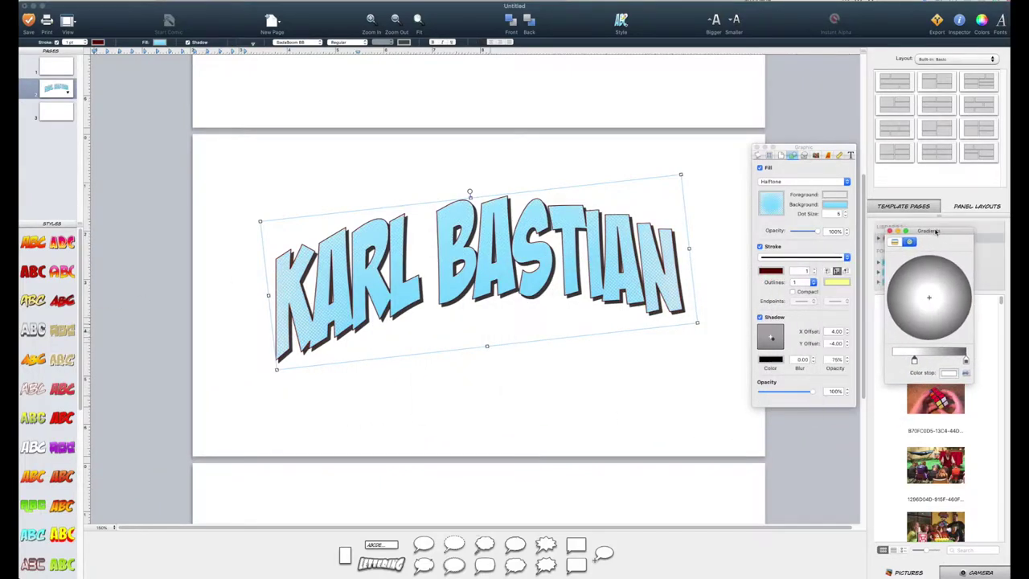
# - Set the fill type to Color, trying purple, orange and blue before choosing the red gradient
pyautogui.click(781, 183)
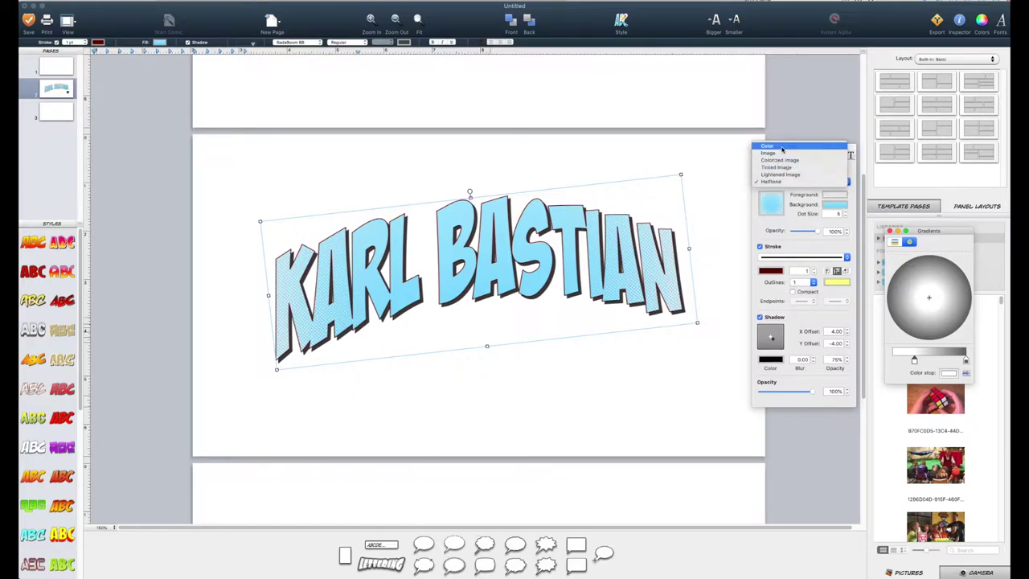
pyautogui.click(781, 148)
pyautogui.click(770, 203)
pyautogui.click(783, 247)
pyautogui.click(773, 209)
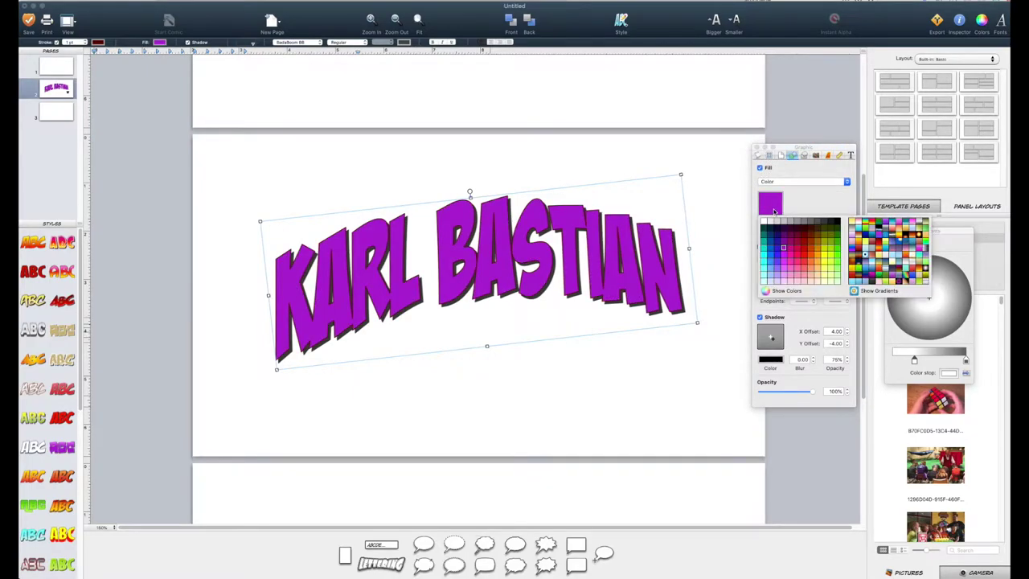
pyautogui.click(877, 254)
pyautogui.click(774, 210)
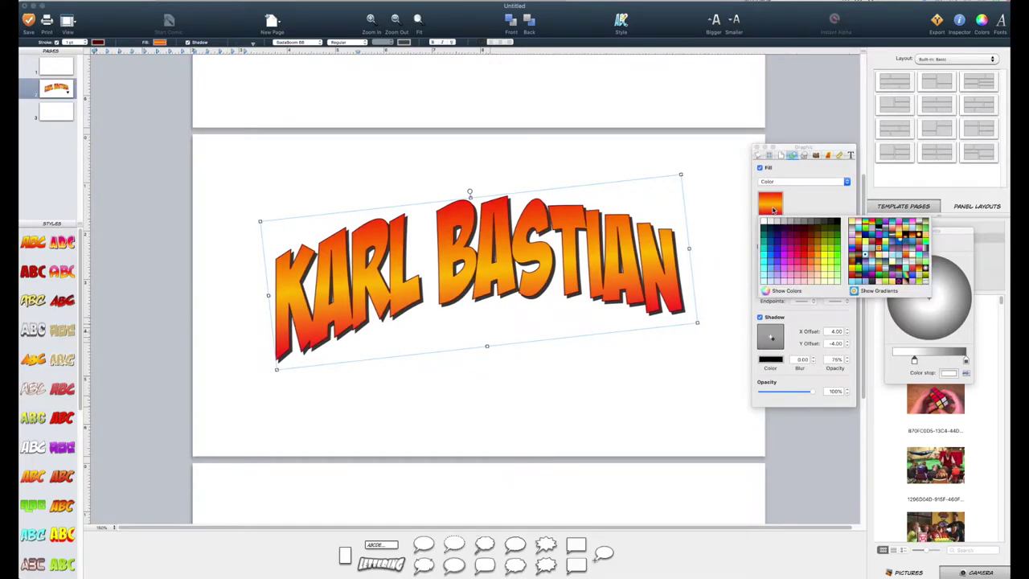
pyautogui.click(900, 246)
pyautogui.click(775, 208)
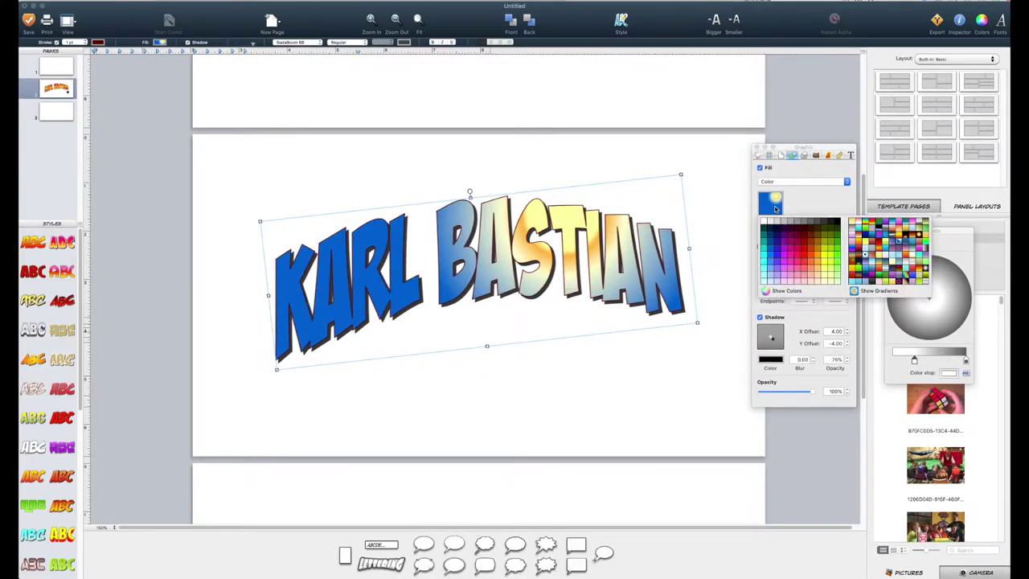
pyautogui.click(852, 274)
pyautogui.click(775, 200)
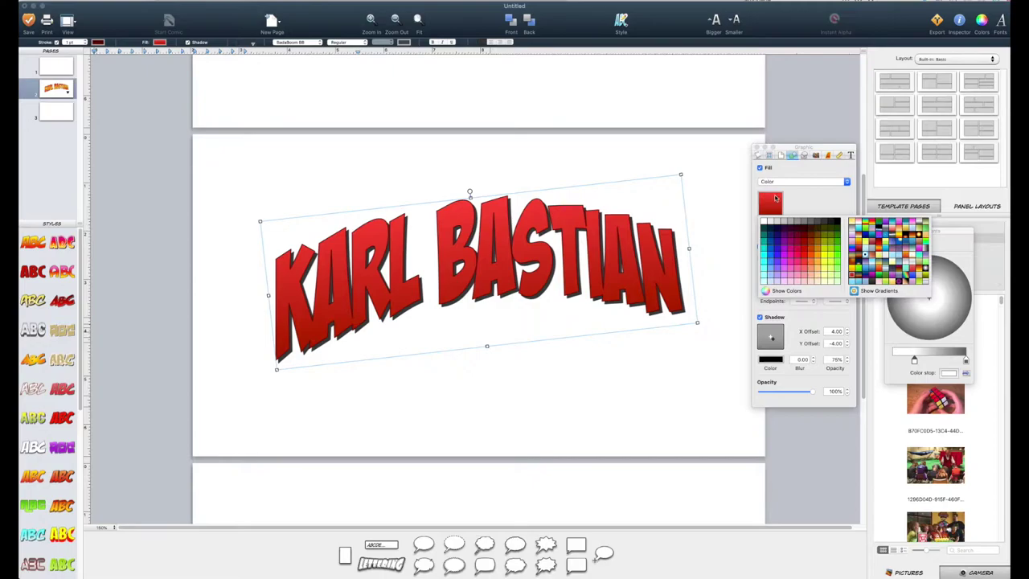
# - Try an orange gradient, then a cloudy-texture Image fill tinted orange
pyautogui.click(910, 236)
pyautogui.click(792, 183)
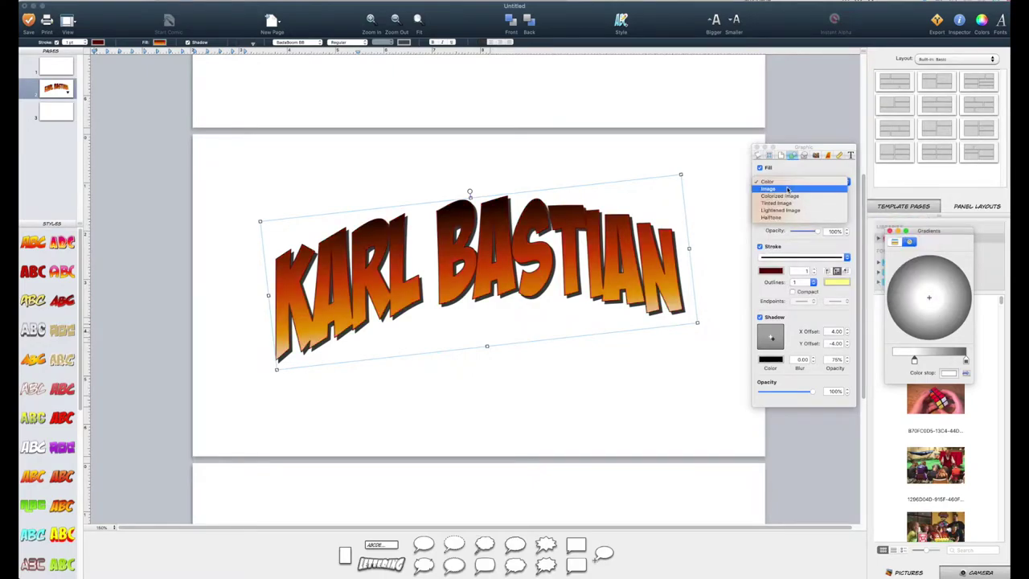
pyautogui.click(787, 189)
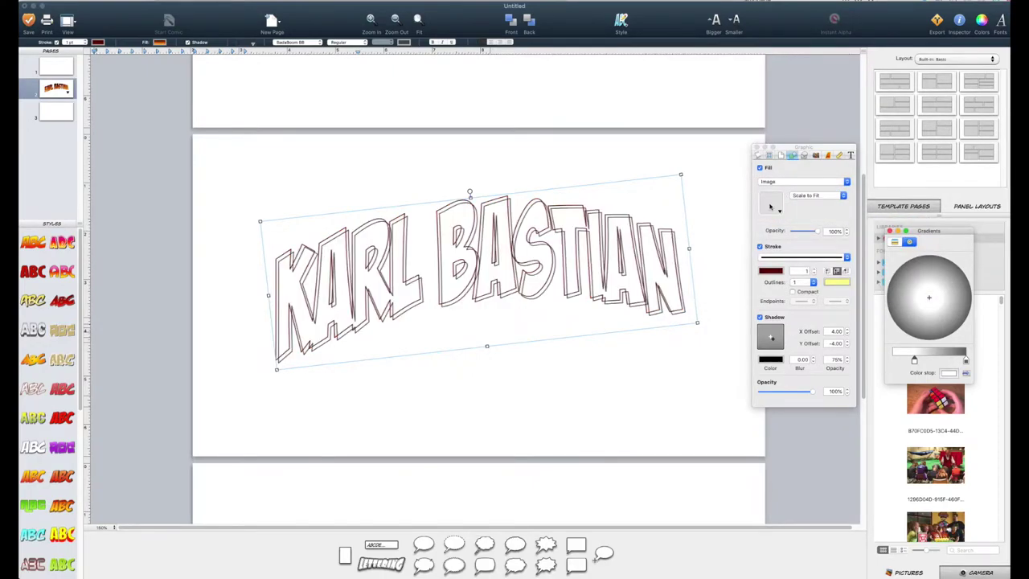
pyautogui.click(770, 207)
pyautogui.click(775, 241)
pyautogui.click(777, 184)
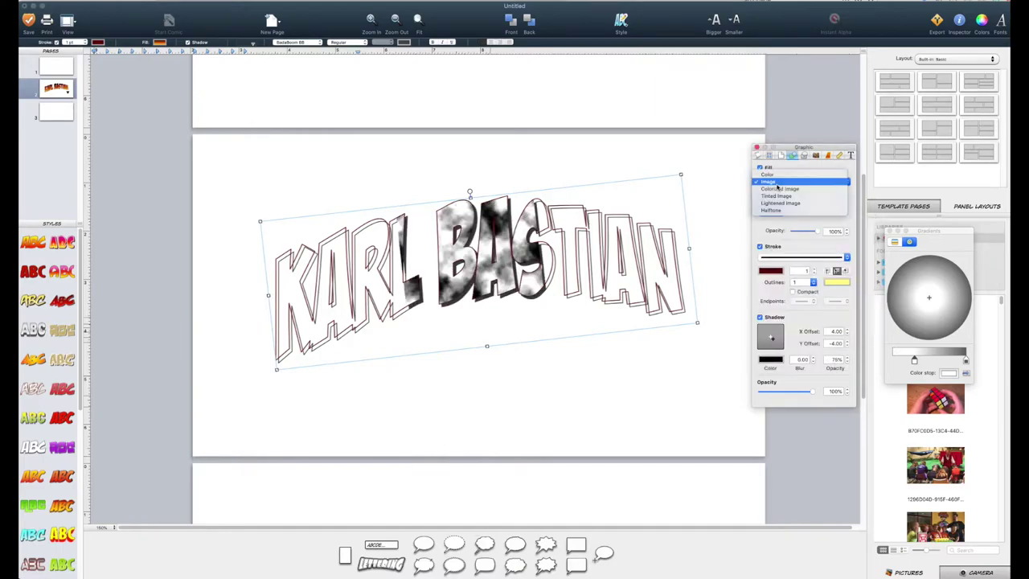
pyautogui.click(776, 195)
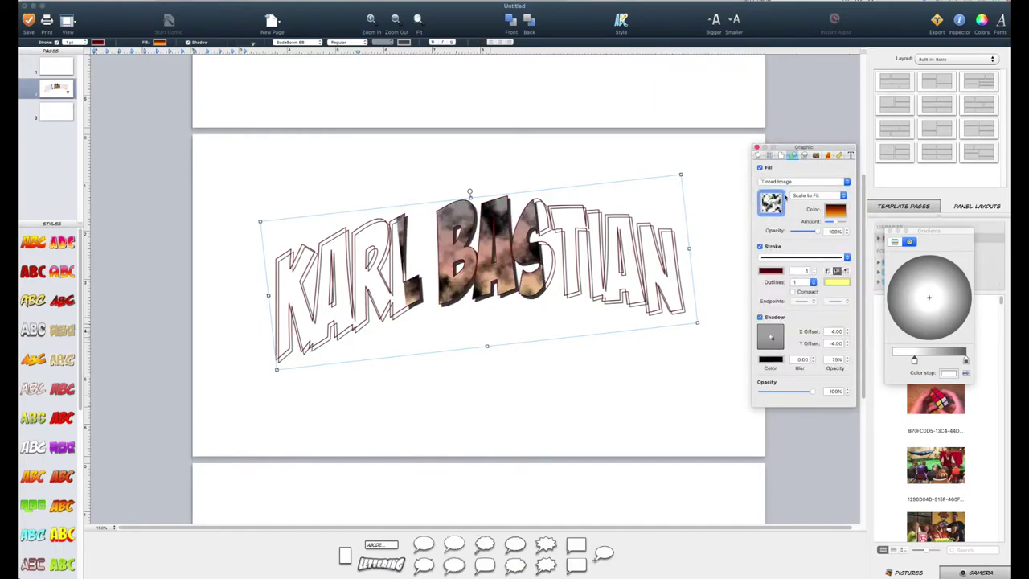
# - Apply a Halftone fill with magenta background and yellow dots, then revert to plain Color fill
pyautogui.click(794, 183)
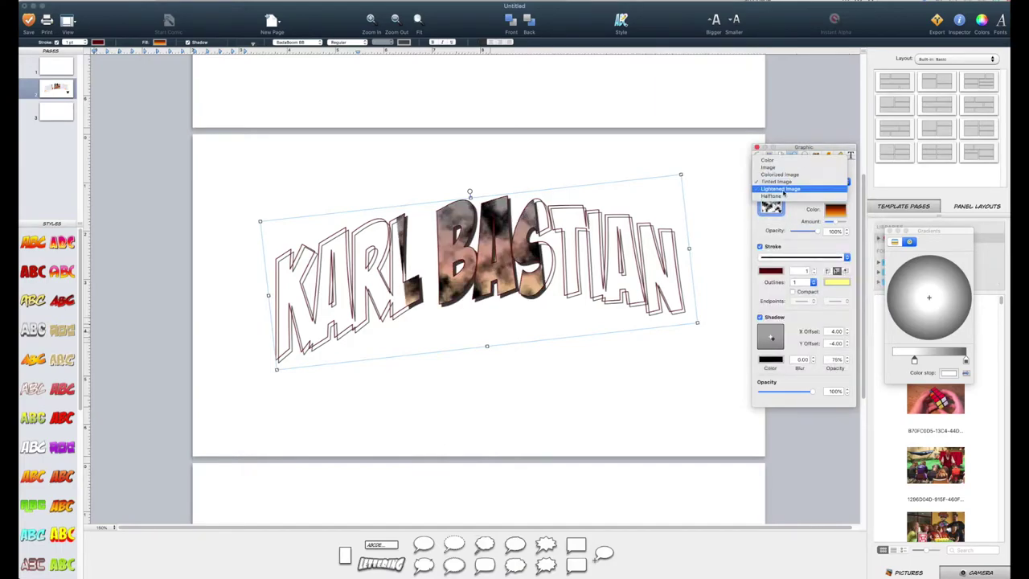
pyautogui.click(780, 196)
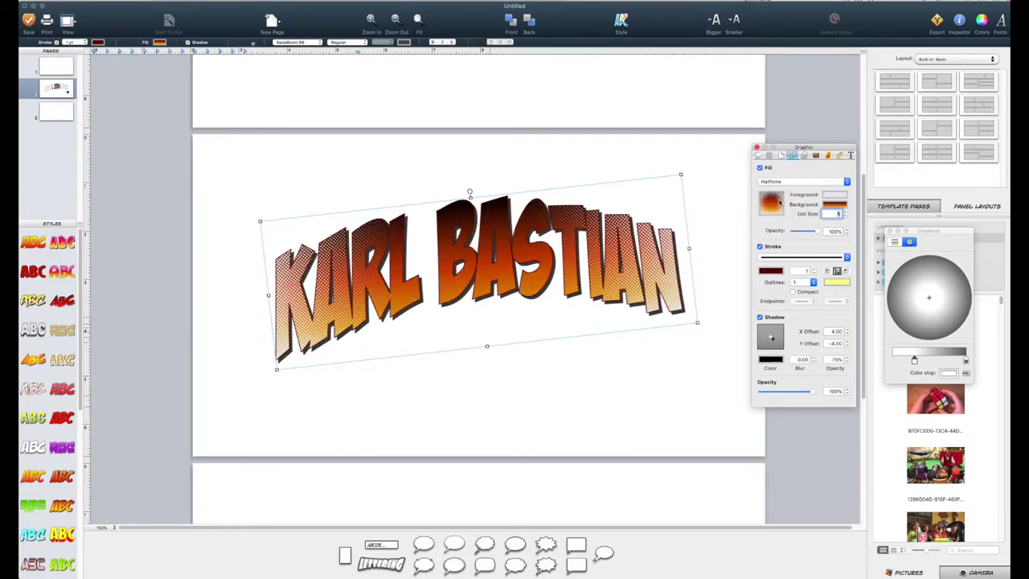
pyautogui.click(833, 207)
pyautogui.click(857, 241)
pyautogui.click(838, 197)
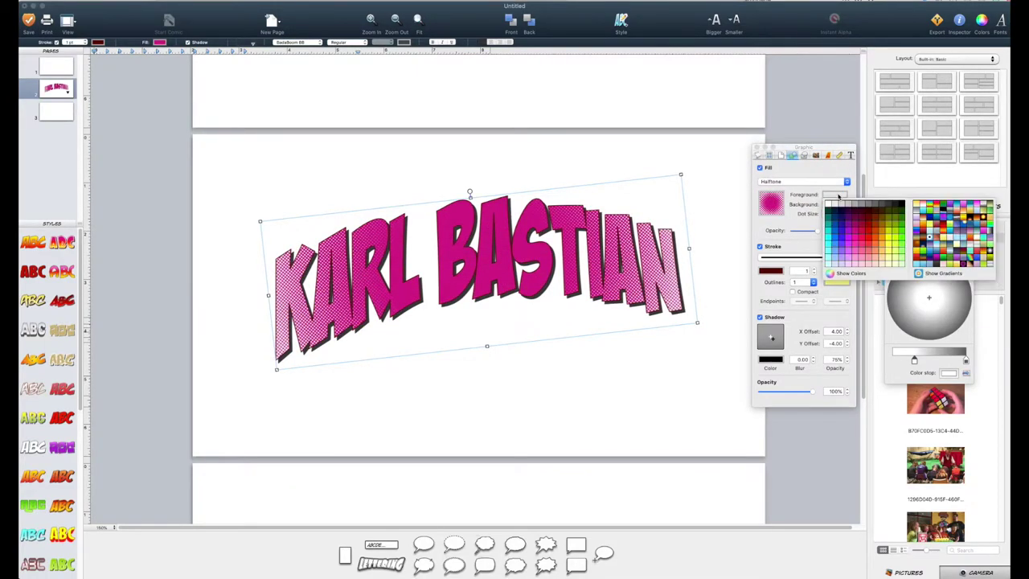
pyautogui.click(890, 240)
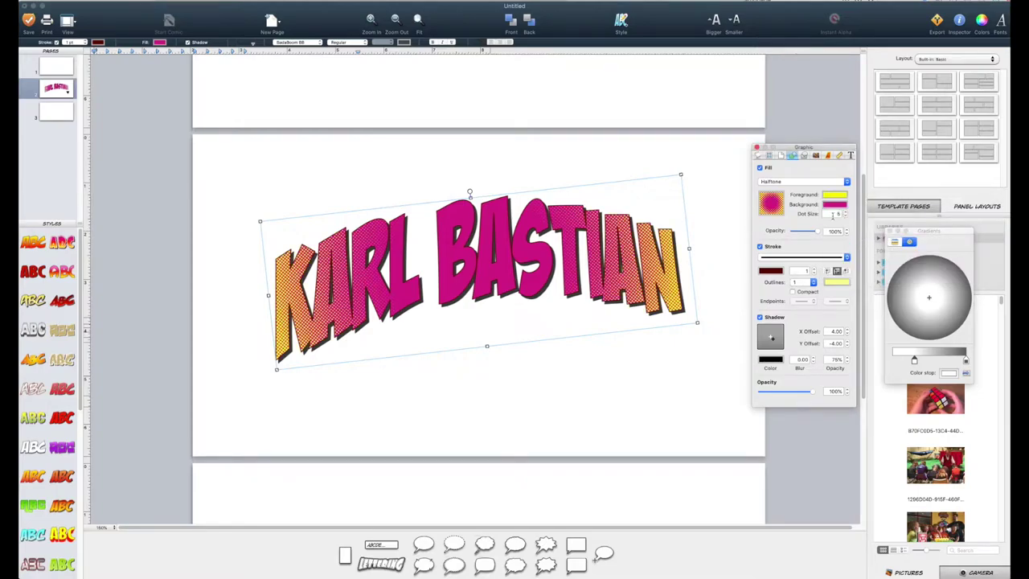
pyautogui.click(777, 183)
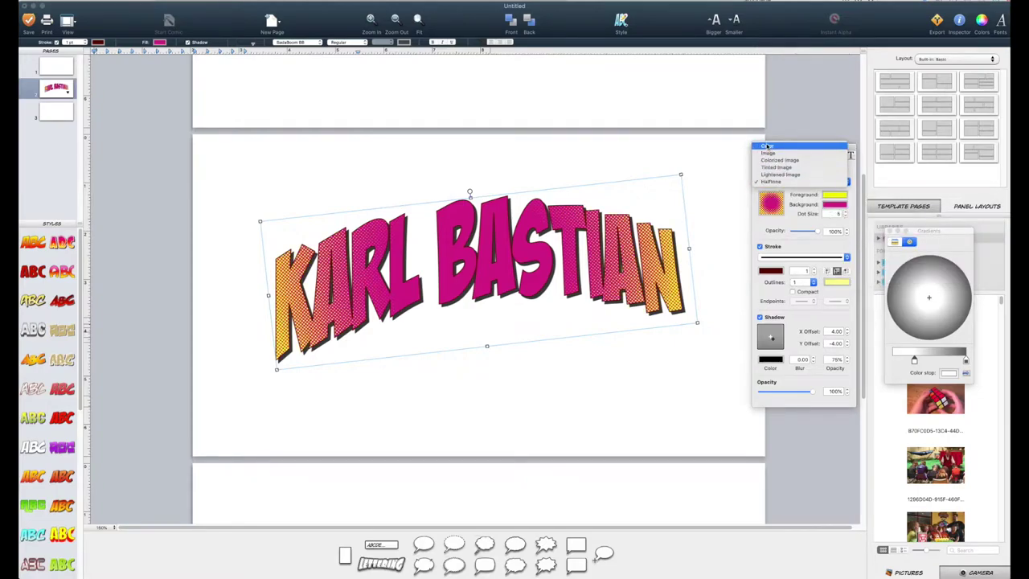
pyautogui.click(773, 151)
# - Make the title lettering solid red and give its outline a rougher stroke style
pyautogui.click(778, 210)
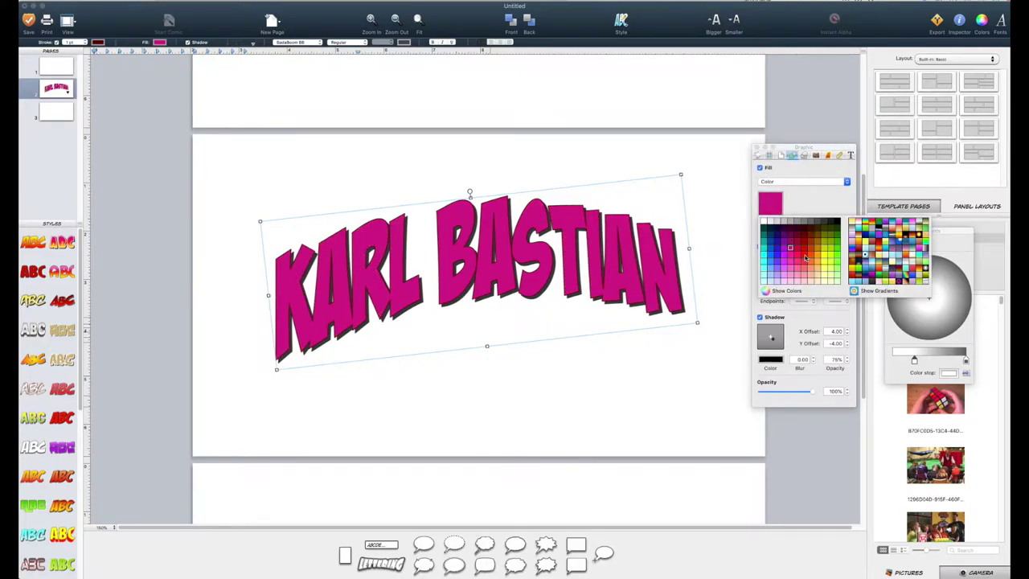
pyautogui.click(805, 256)
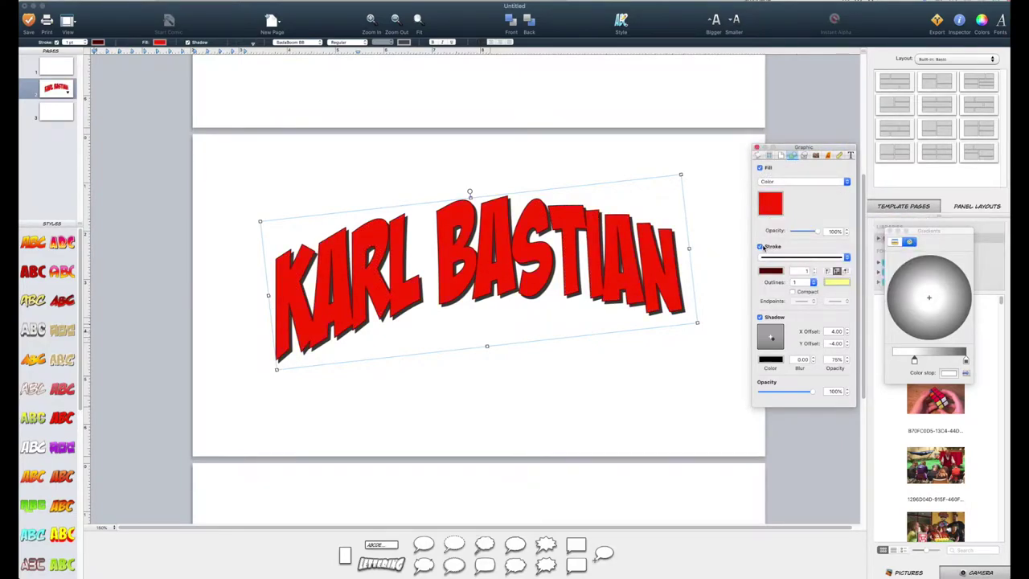
pyautogui.click(759, 246)
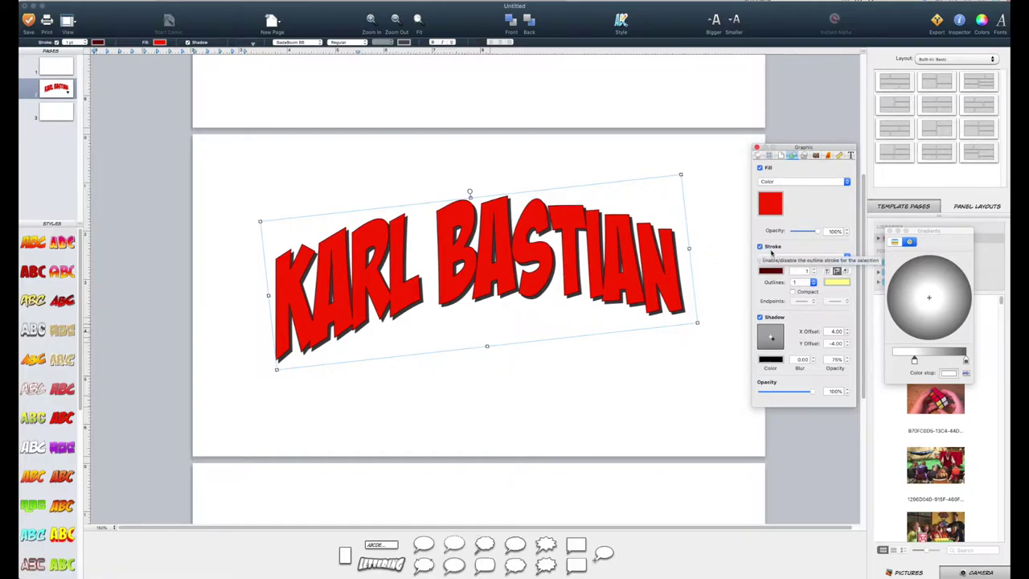
pyautogui.click(766, 249)
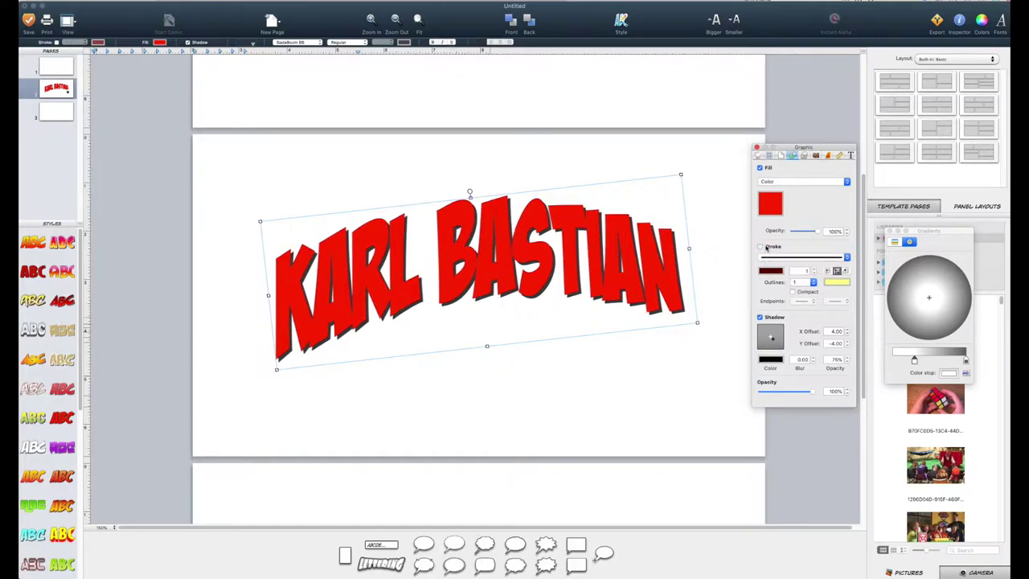
pyautogui.click(766, 248)
pyautogui.click(767, 257)
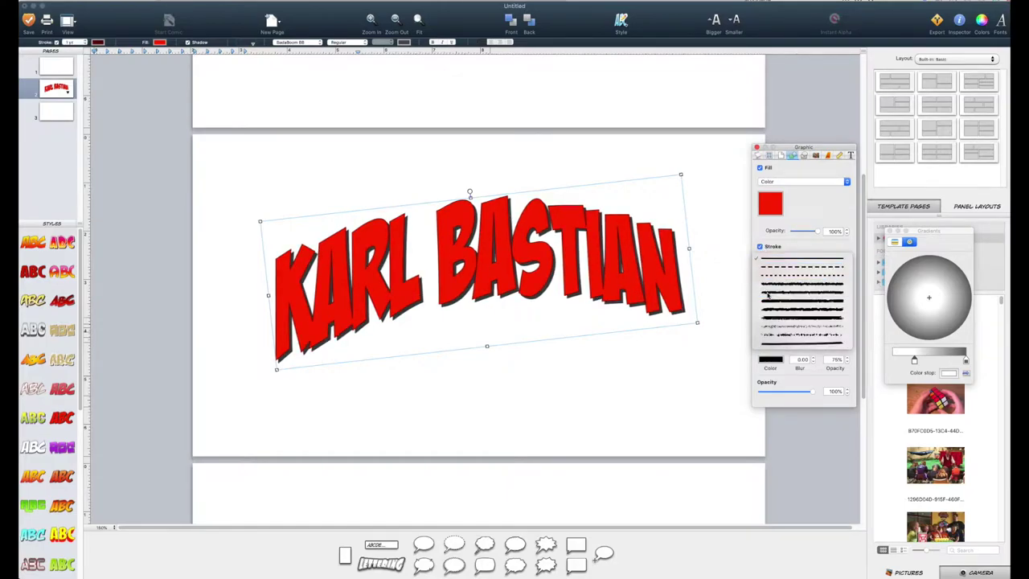
pyautogui.click(767, 295)
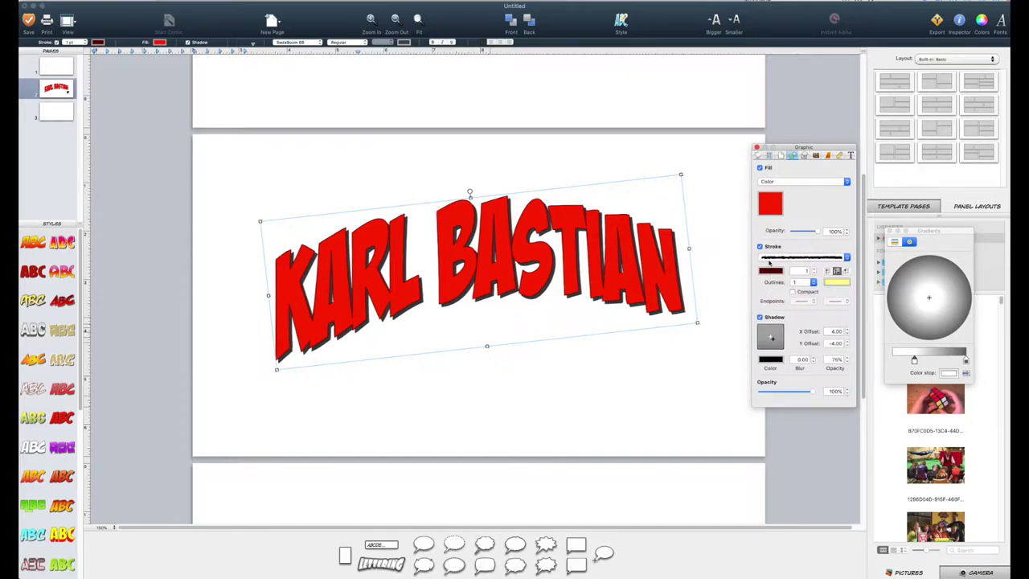
# - Thicken the outline stroke, set Outlines to 3, change the stroke position and try Compact
pyautogui.click(814, 269)
pyautogui.click(814, 269)
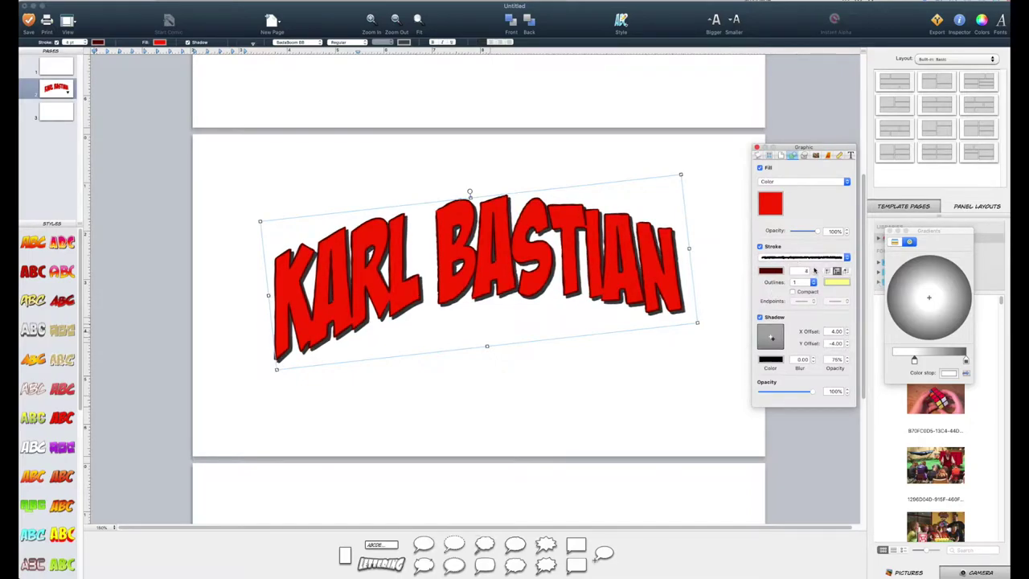
pyautogui.click(815, 269)
pyautogui.click(815, 269)
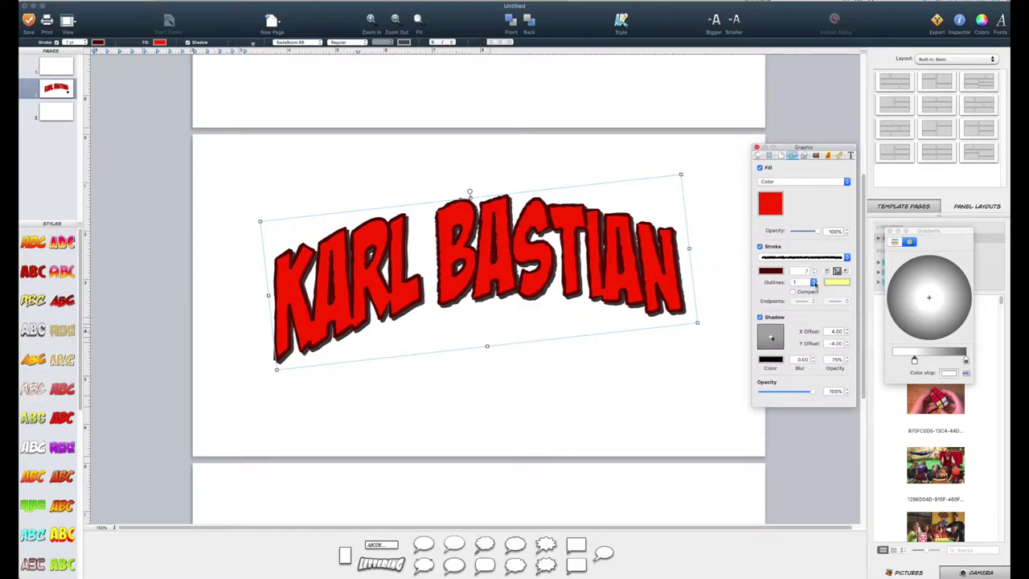
pyautogui.click(814, 283)
pyautogui.click(801, 299)
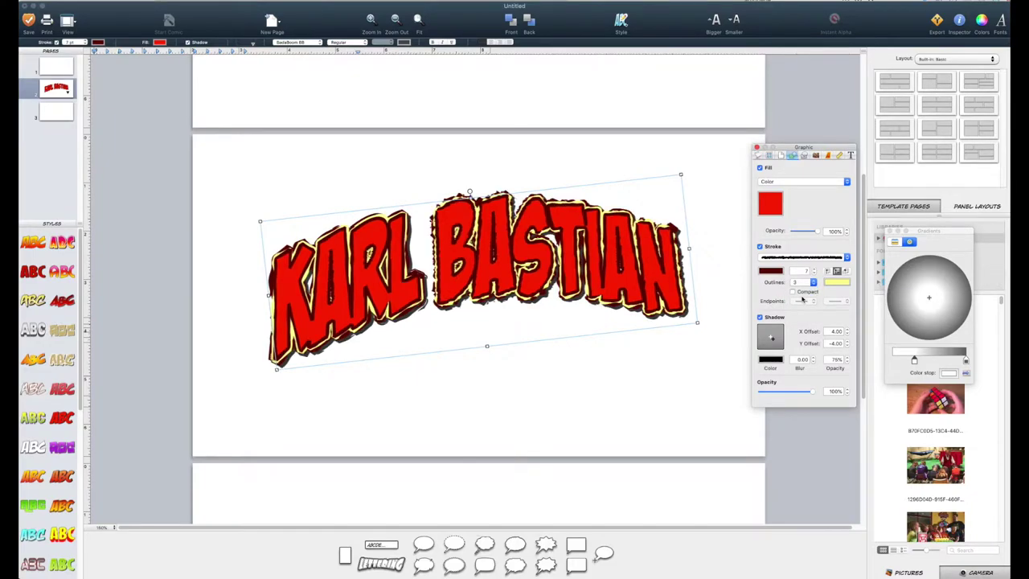
pyautogui.click(846, 272)
pyautogui.click(827, 271)
pyautogui.click(808, 291)
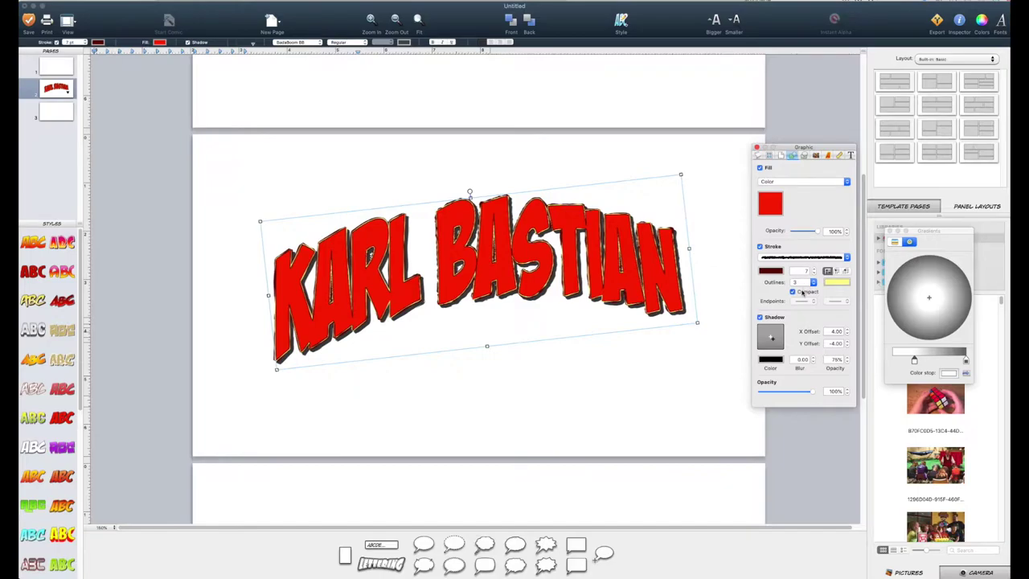
pyautogui.click(802, 294)
# - Re-enable the drop shadow, make it light grey and offset it to 13.40, -20.00
pyautogui.click(760, 317)
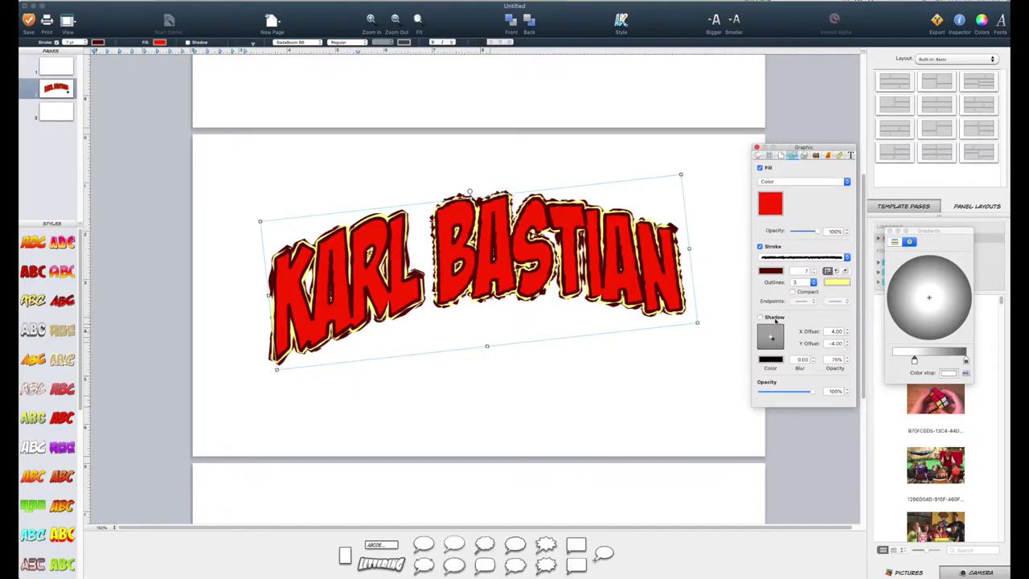
pyautogui.click(775, 318)
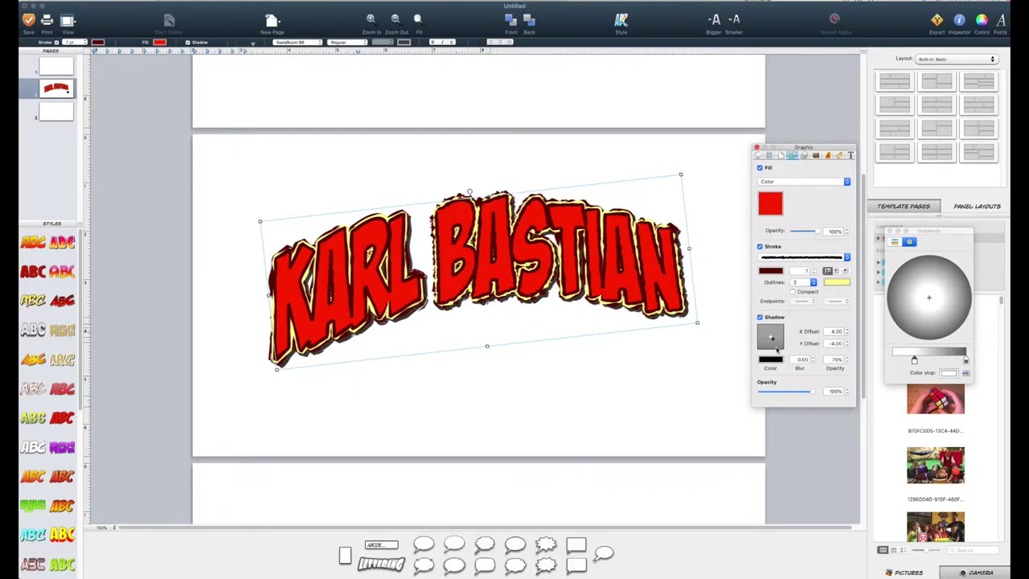
pyautogui.moveTo(776, 348)
pyautogui.mouseDown()
pyautogui.moveTo(784, 353)
pyautogui.moveTo(776, 344)
pyautogui.mouseUp()
pyautogui.click(770, 360)
pyautogui.click(779, 372)
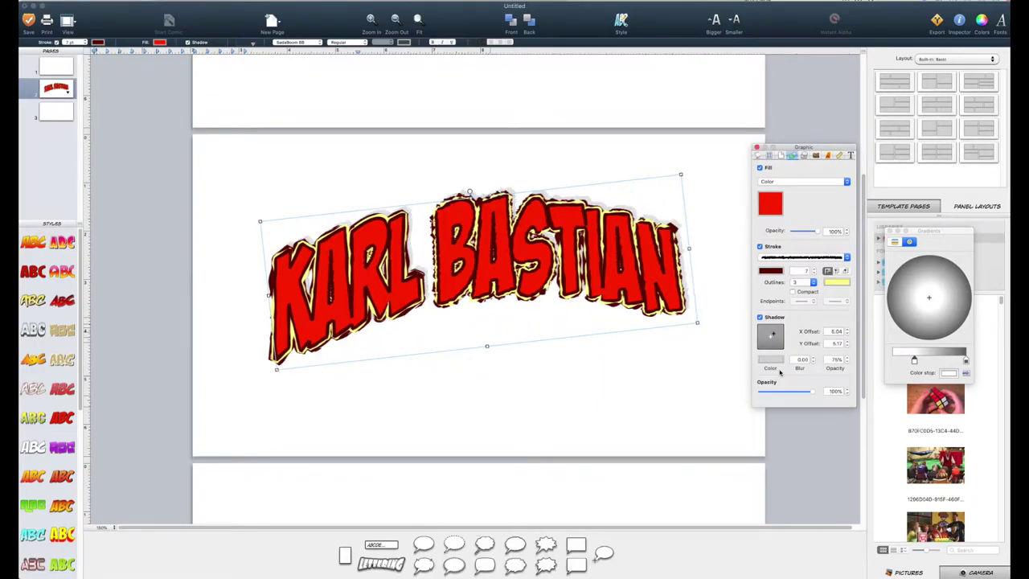
pyautogui.moveTo(777, 352)
pyautogui.mouseDown()
pyautogui.moveTo(781, 364)
pyautogui.moveTo(779, 355)
pyautogui.mouseUp()
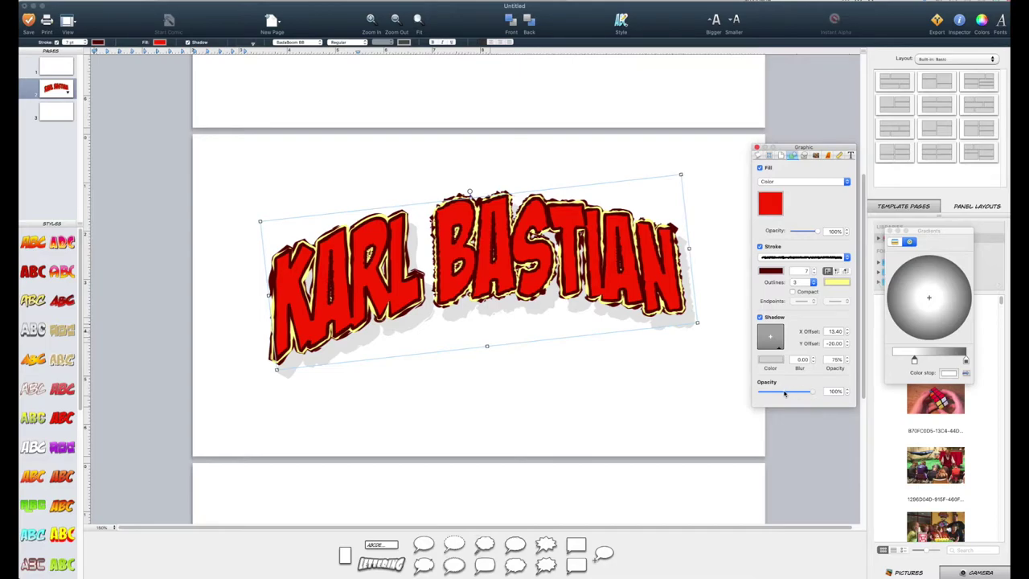
# - Test 50% opacity on the lettering, restore it to 100%, and deselect the title
pyautogui.click(784, 393)
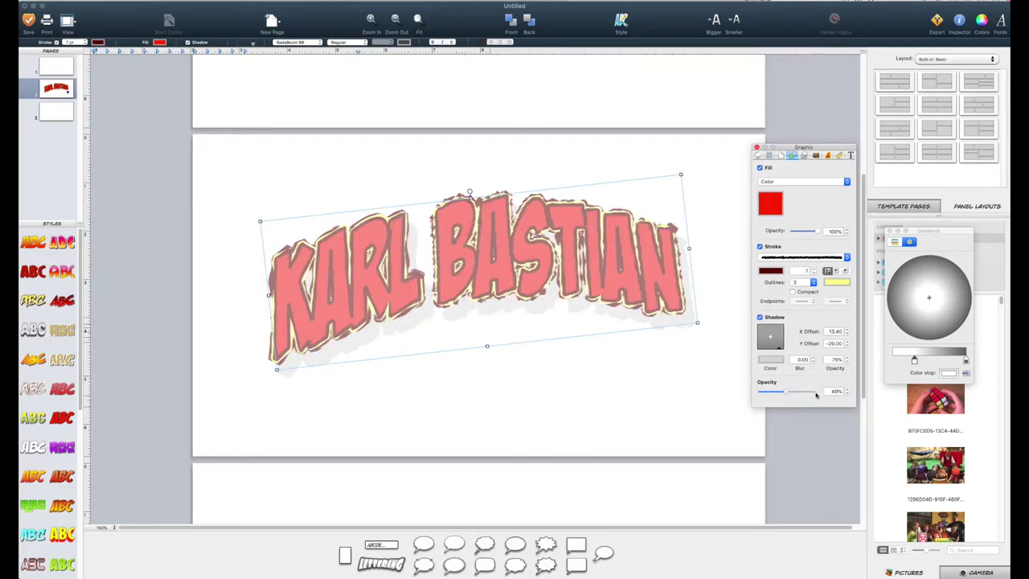
pyautogui.moveTo(810, 393); pyautogui.dragTo(824, 393)
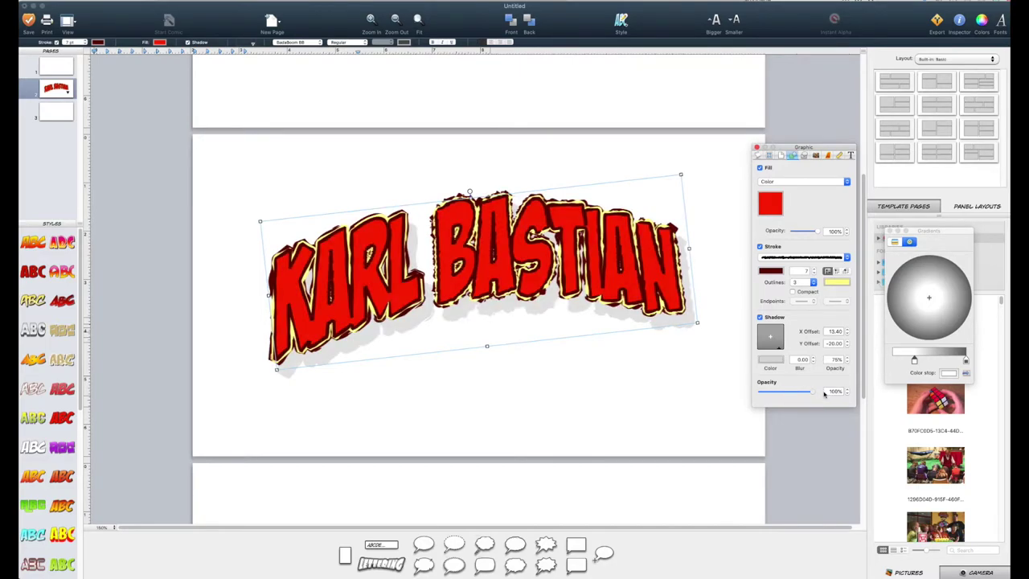
pyautogui.click(696, 366)
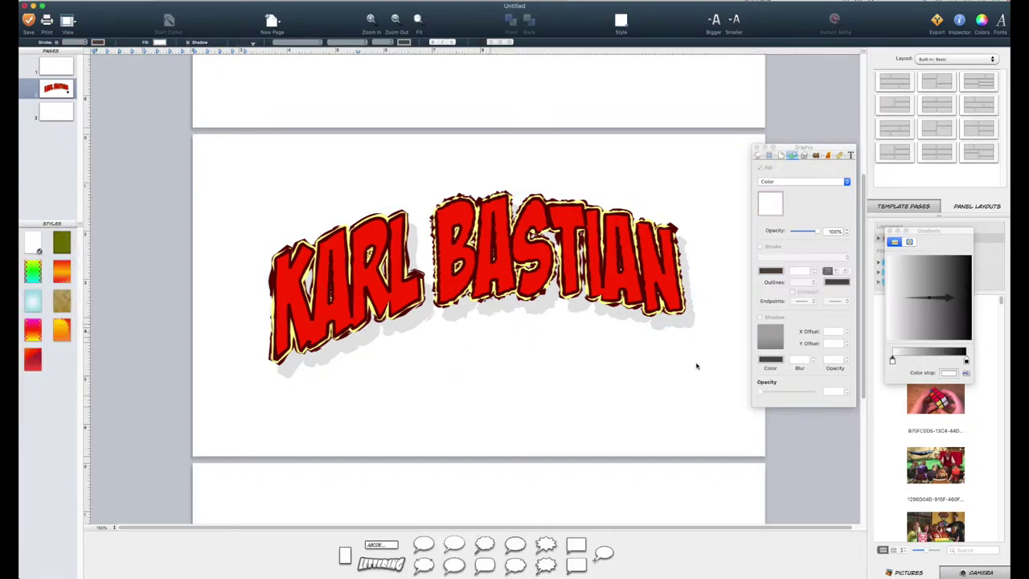
# - Apply a red halftone page background and tighten the title's shadow offset to 3.73, -4.64
pyautogui.click(624, 25)
pyautogui.click(643, 82)
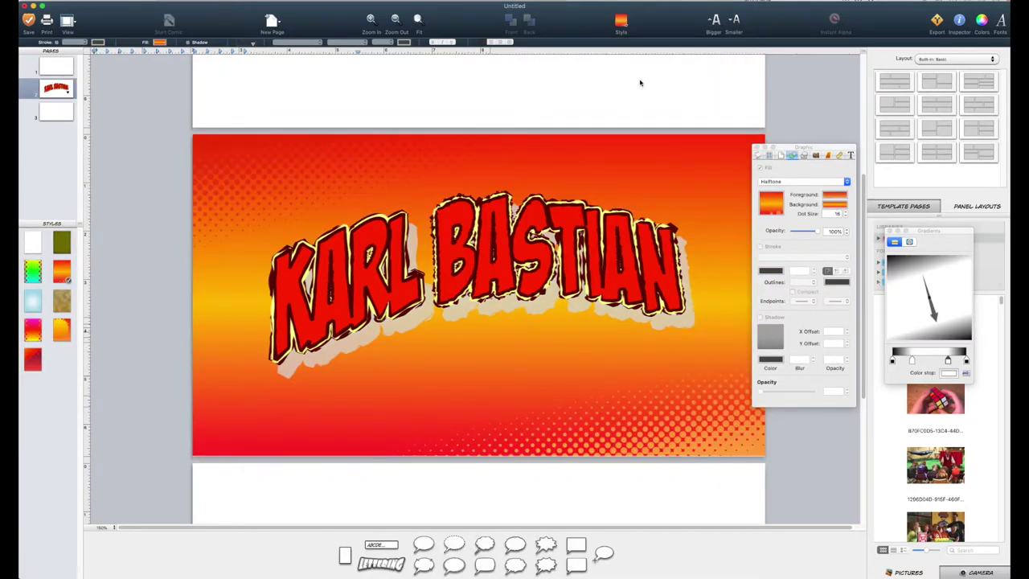
pyautogui.click(624, 26)
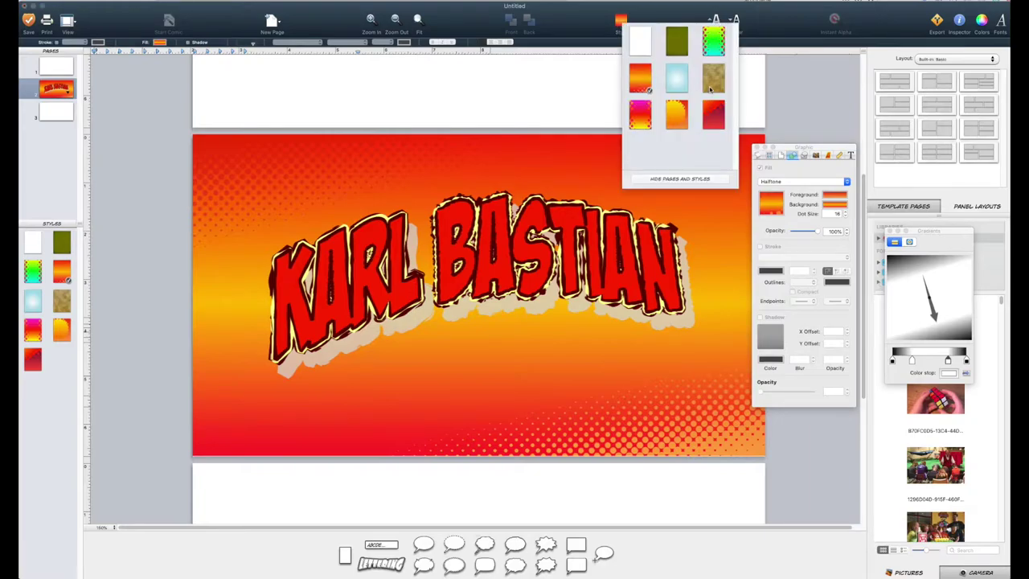
pyautogui.click(712, 115)
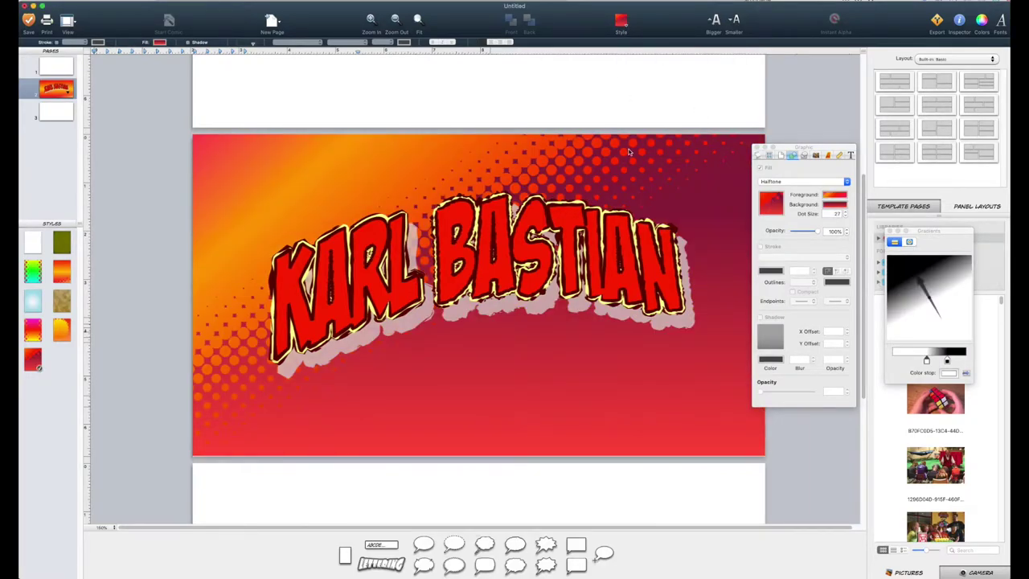
pyautogui.click(641, 260)
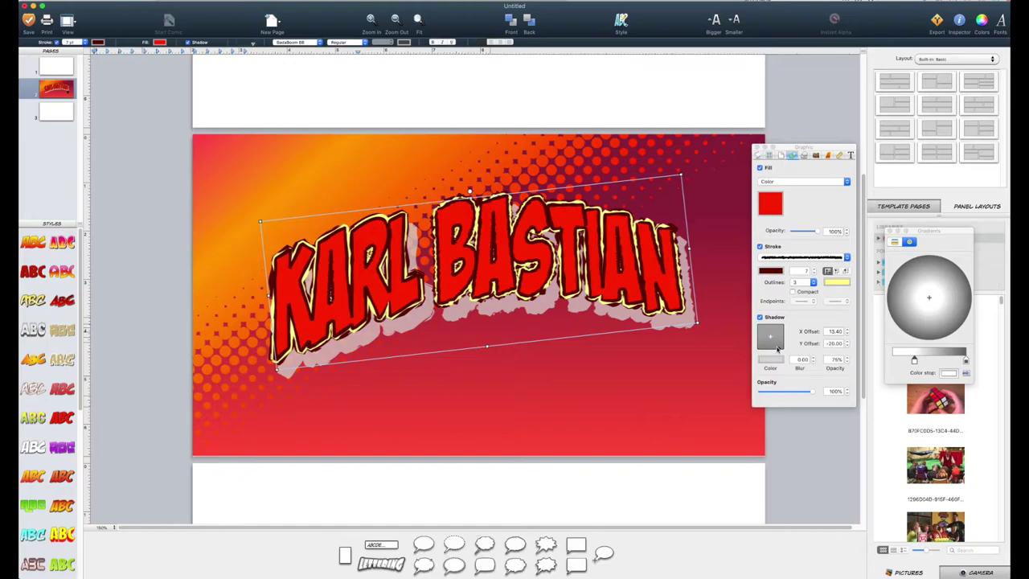
pyautogui.moveTo(776, 344); pyautogui.dragTo(774, 341)
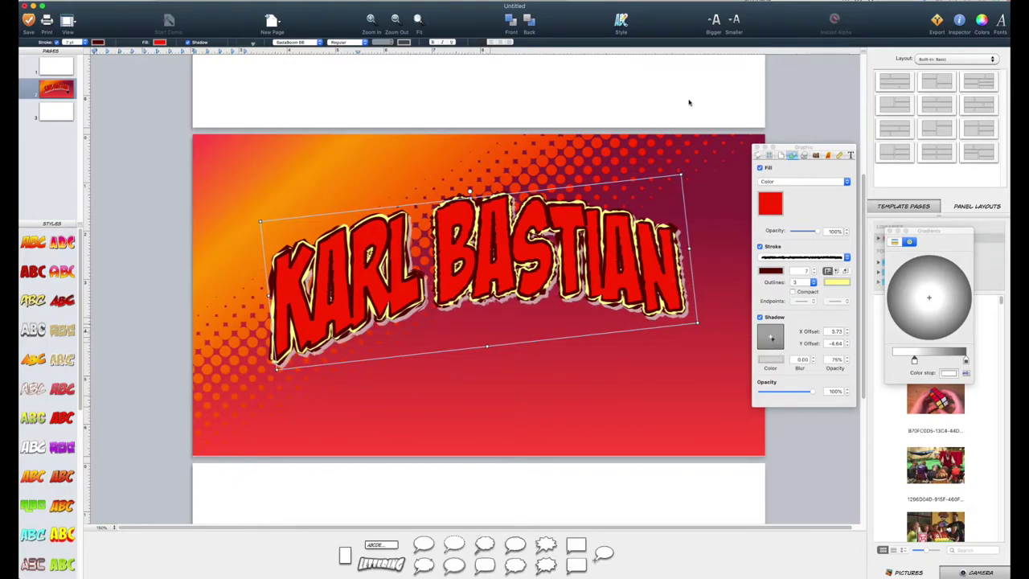
# - Select the page background and try Lightened, Colorized Image and plain Image fills
pyautogui.click(687, 147)
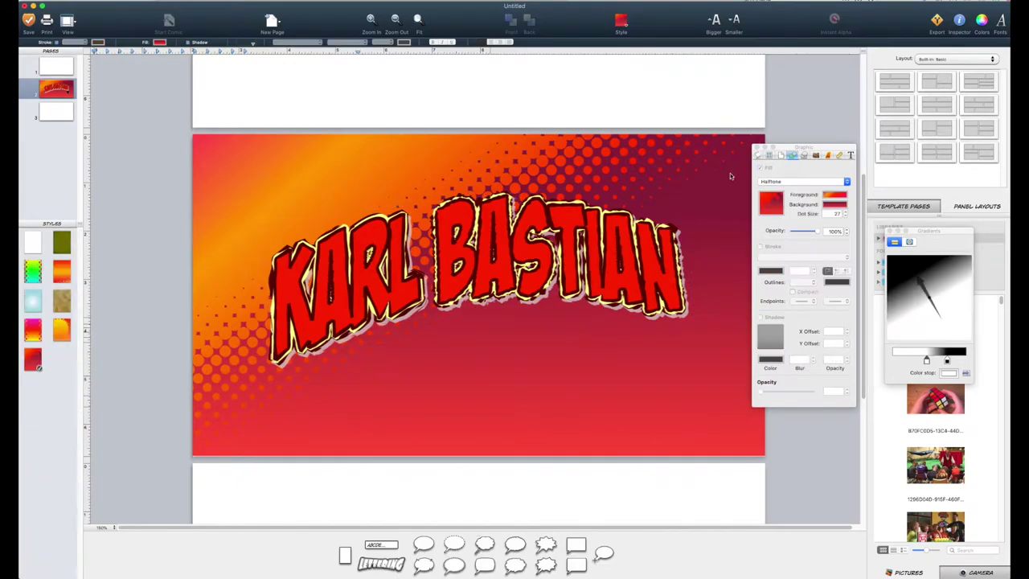
pyautogui.click(780, 181)
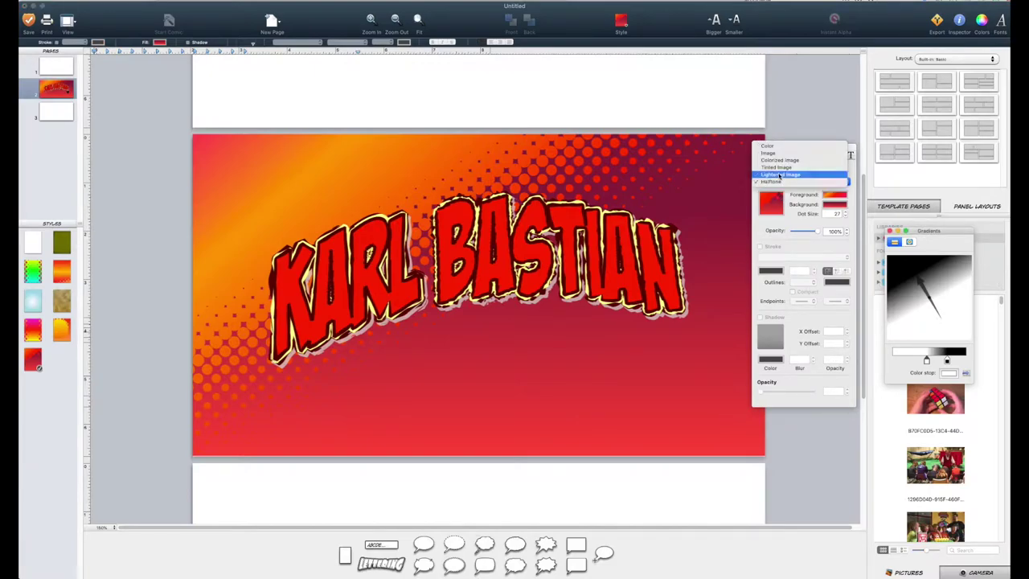
pyautogui.click(779, 174)
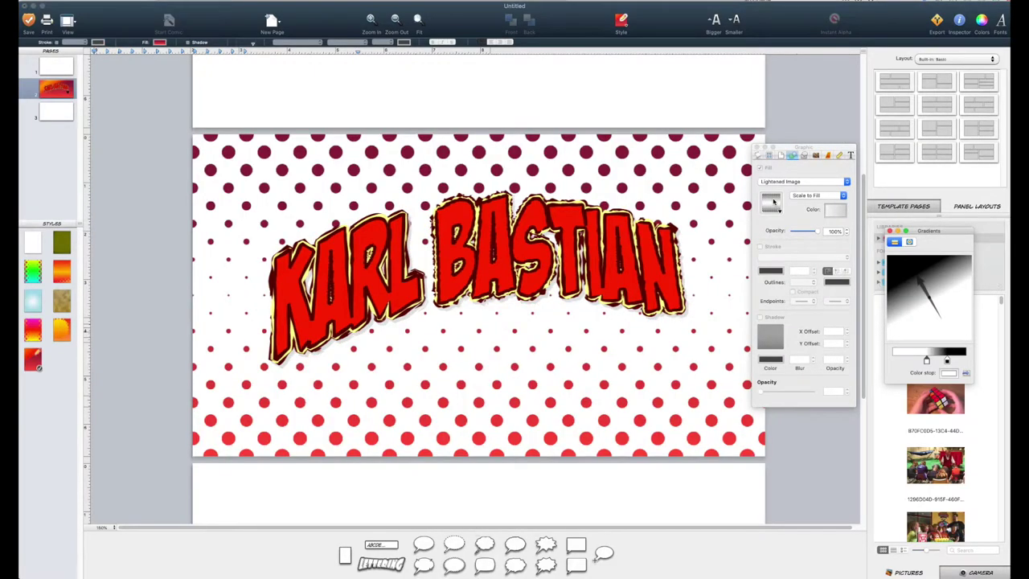
pyautogui.click(778, 182)
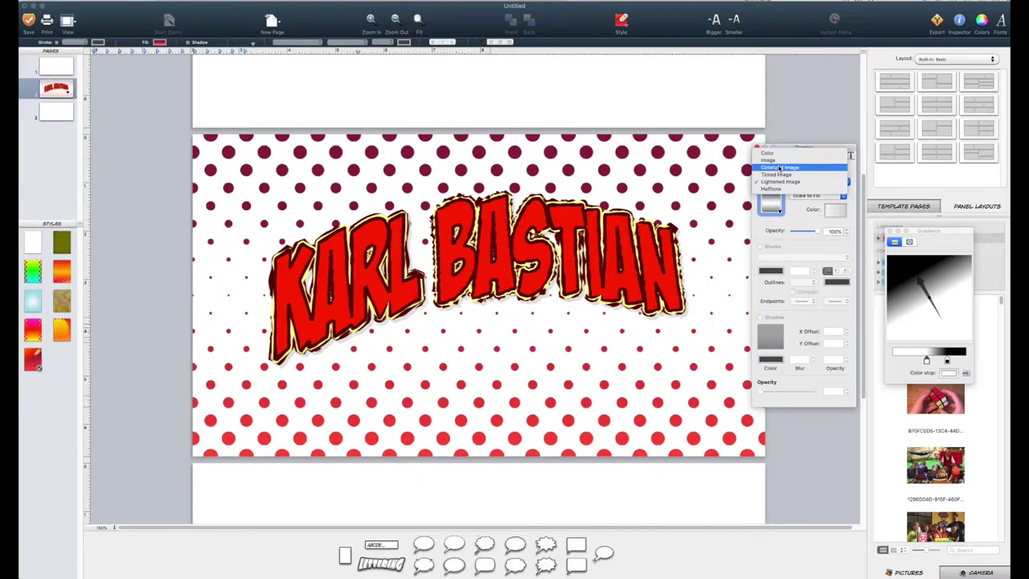
pyautogui.click(777, 170)
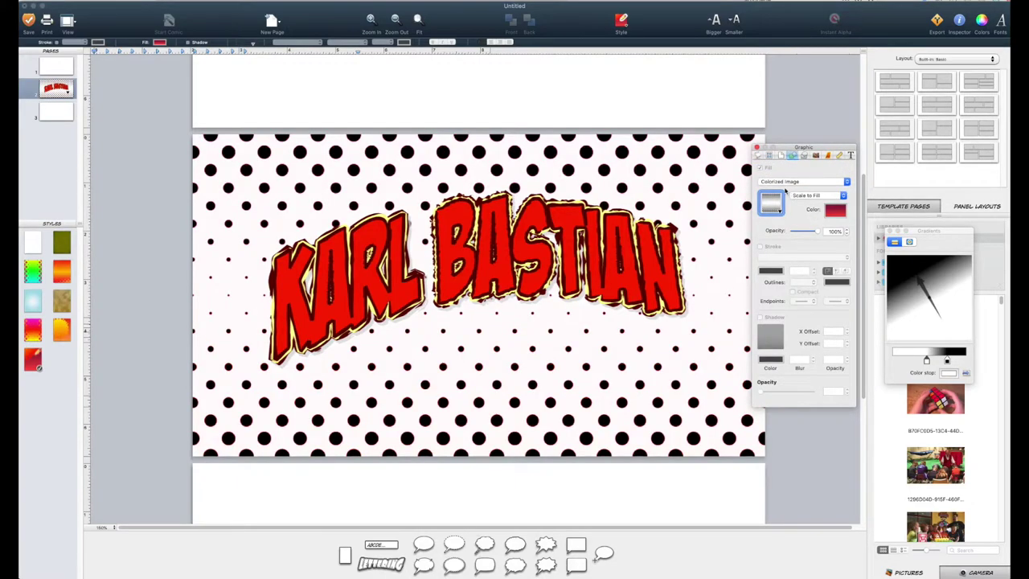
pyautogui.click(783, 182)
pyautogui.click(779, 172)
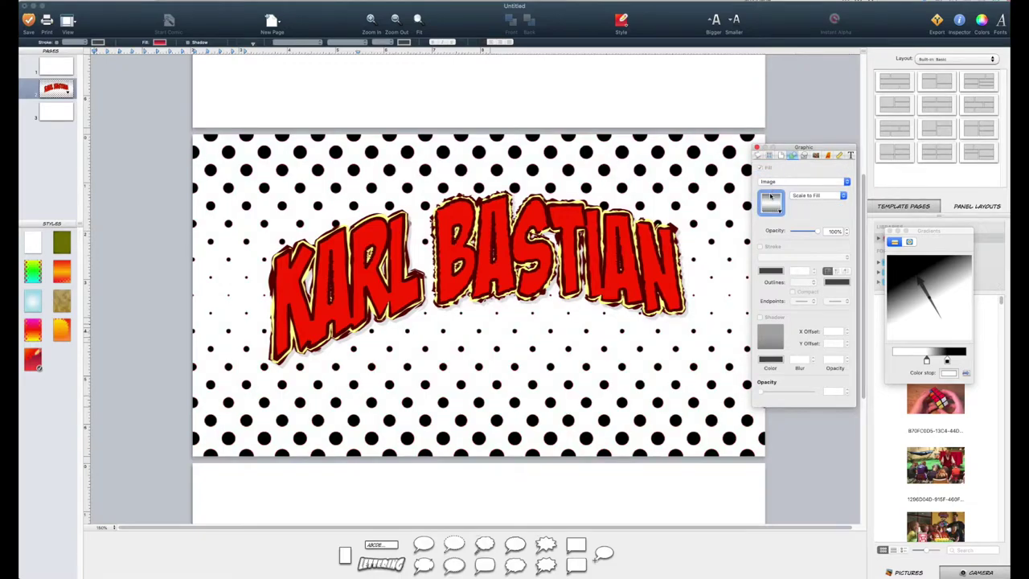
pyautogui.click(770, 196)
pyautogui.click(775, 185)
# - Switch the background fill to a yellow colour
pyautogui.click(774, 184)
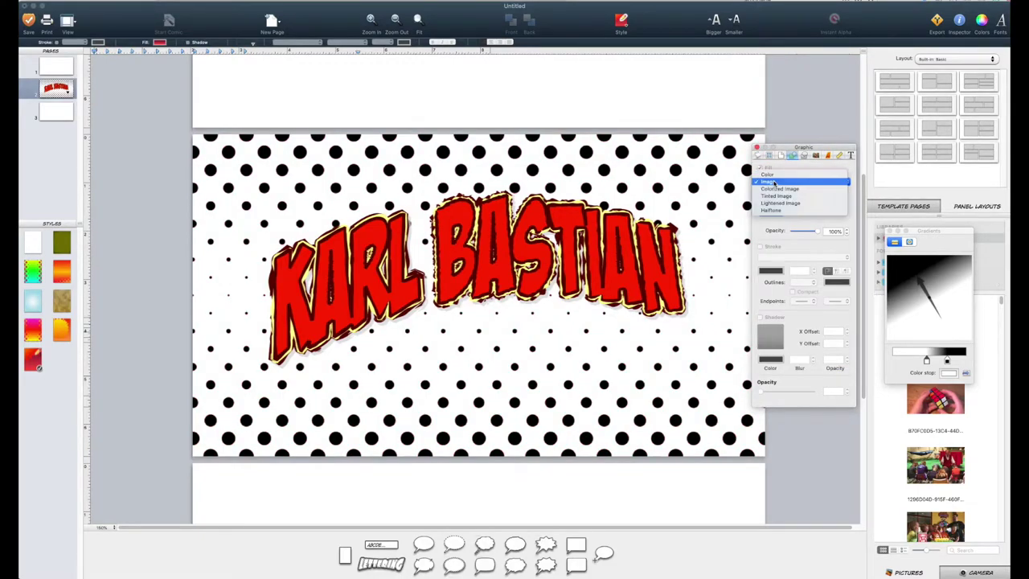
pyautogui.click(767, 175)
pyautogui.click(772, 202)
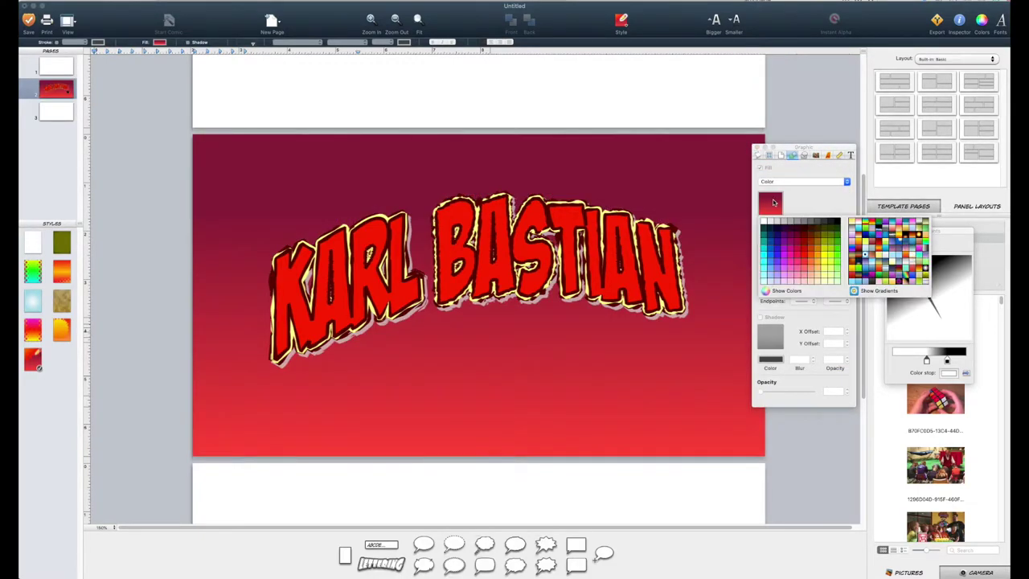
pyautogui.click(824, 255)
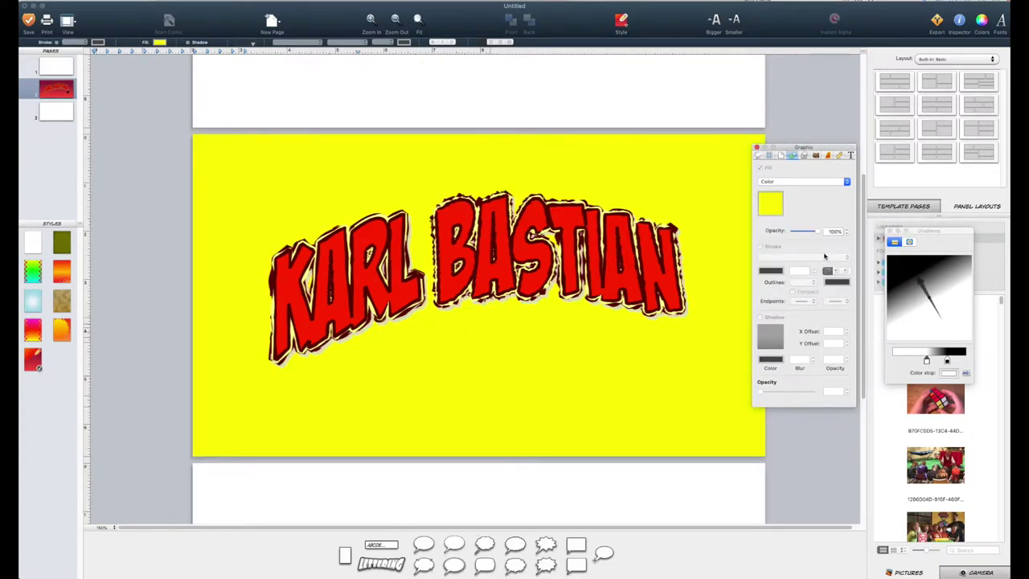
pyautogui.click(765, 195)
pyautogui.click(805, 196)
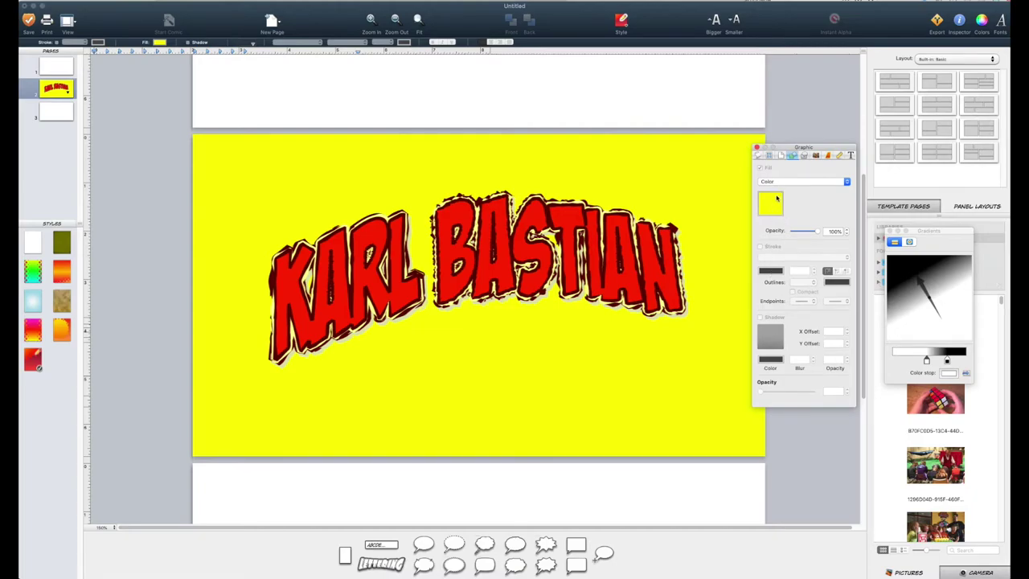
# - Try a Halftones polka-dot image fill, then apply the plain white background style
pyautogui.click(775, 184)
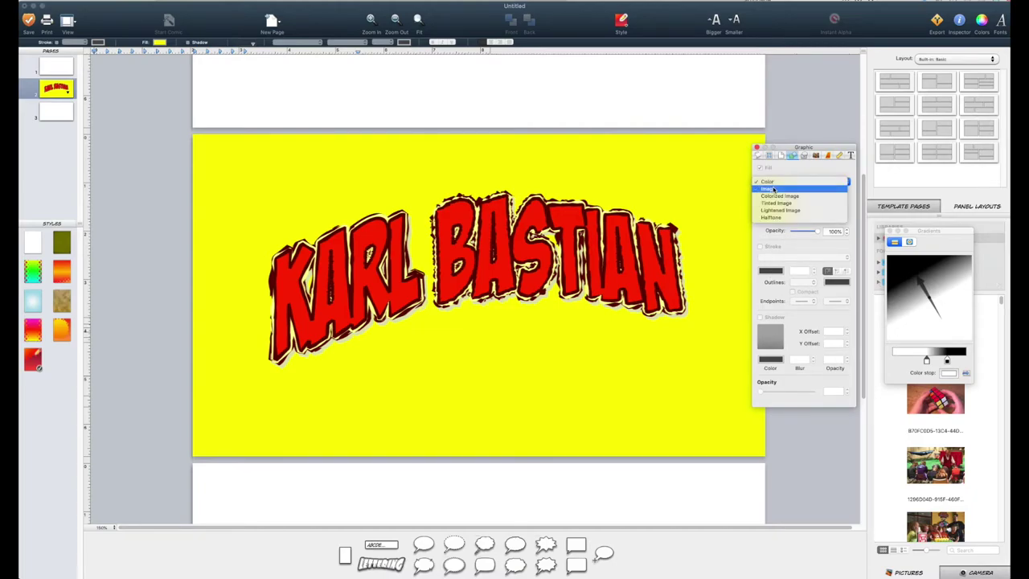
pyautogui.click(774, 189)
pyautogui.click(769, 202)
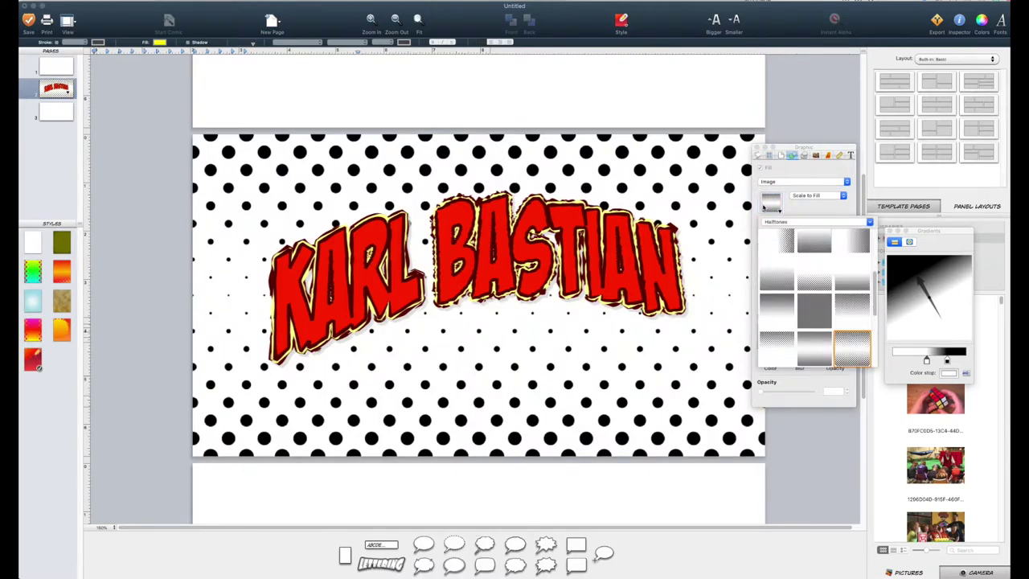
pyautogui.click(775, 222)
pyautogui.click(797, 216)
pyautogui.click(628, 21)
pyautogui.click(627, 21)
pyautogui.click(638, 36)
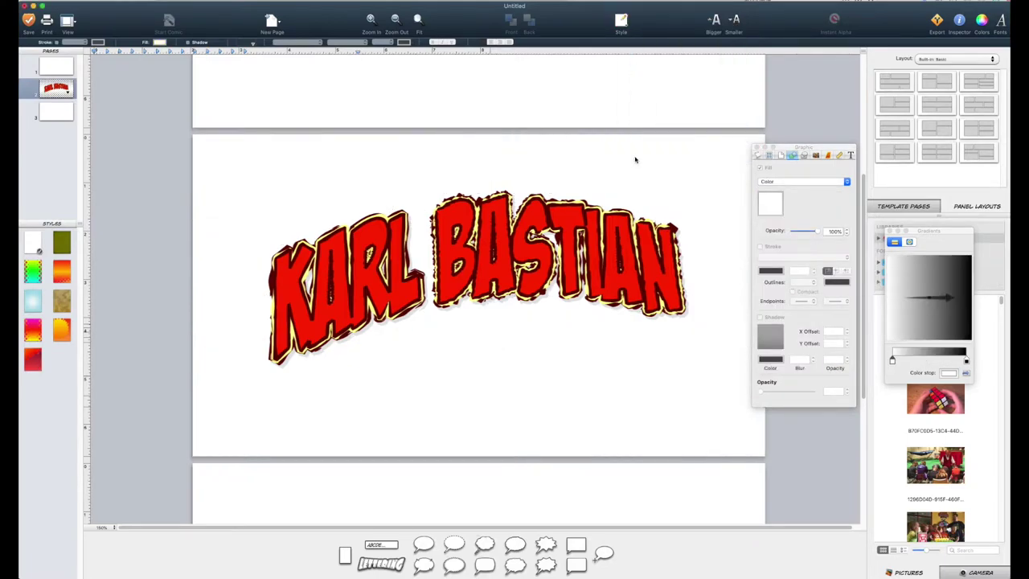
# - Nudge the title slightly up-left and drag a new caption in below it
pyautogui.moveTo(521, 248); pyautogui.dragTo(514, 234)
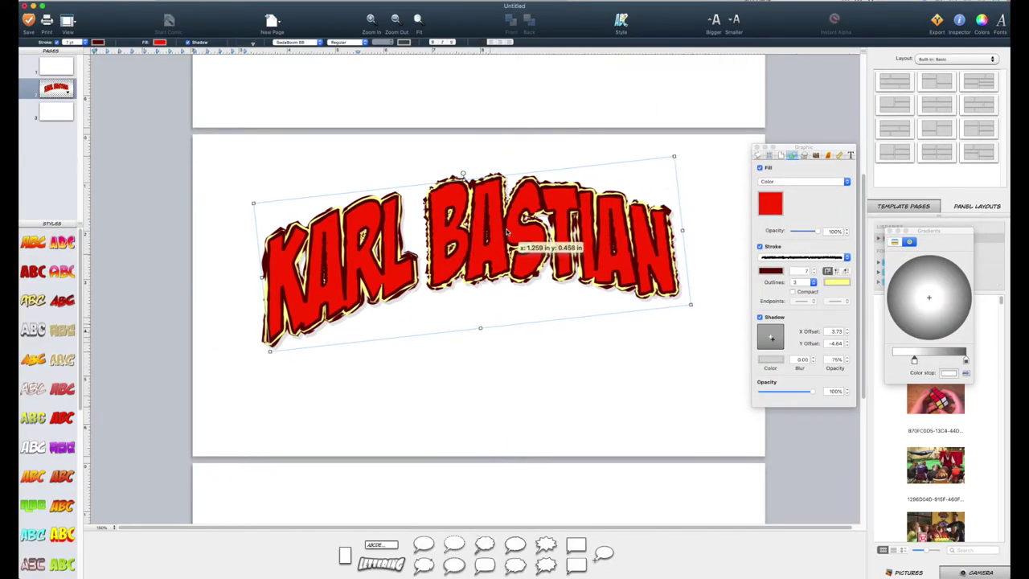
pyautogui.click(411, 448)
pyautogui.moveTo(384, 540); pyautogui.dragTo(496, 368)
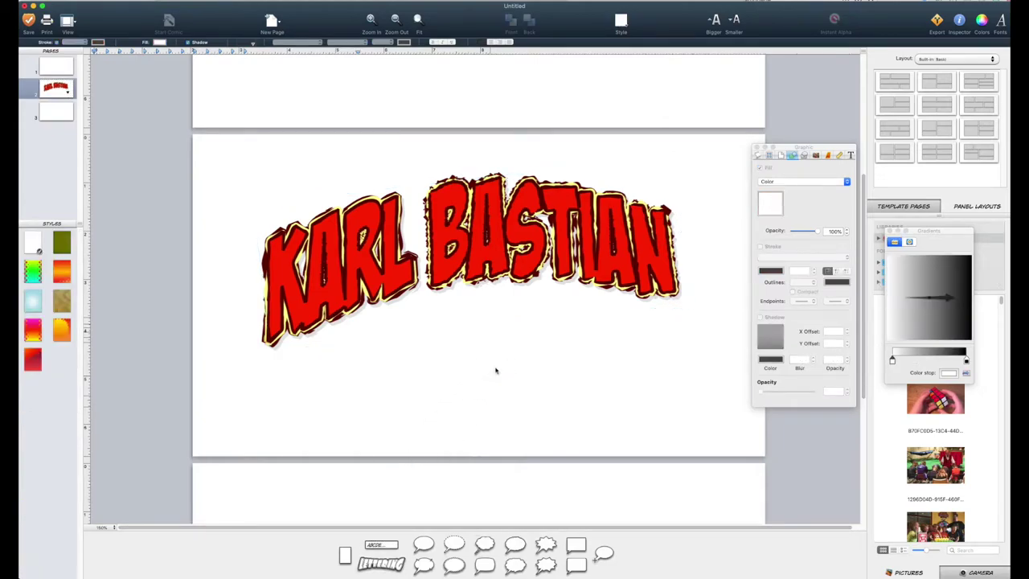
# - Enter 'IT WAS A DARK AND STORMY NIGHT...' in the caption and widen it to one line
pyautogui.doubleClick(506, 369)
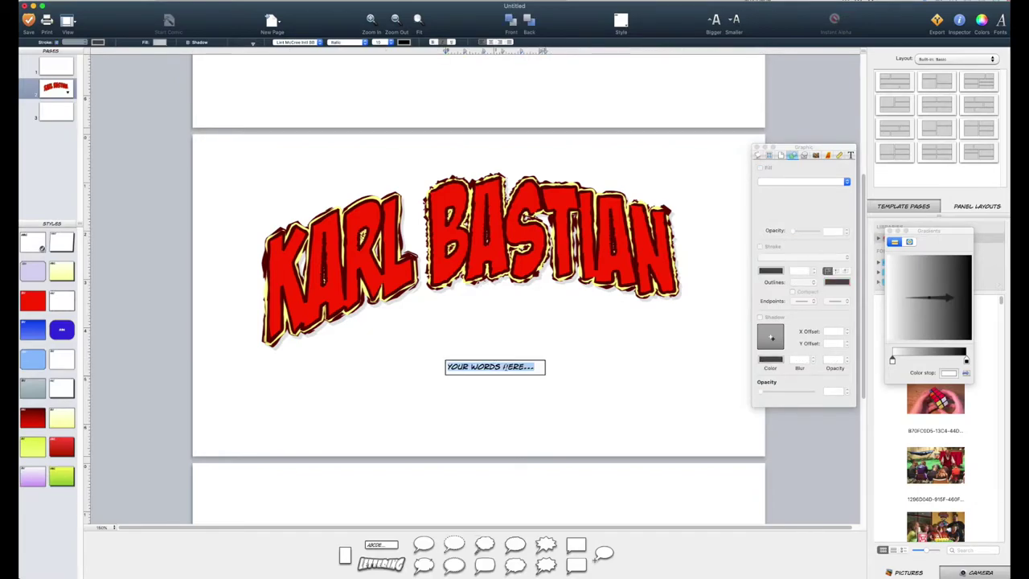
pyautogui.write('IT WAS A DA')
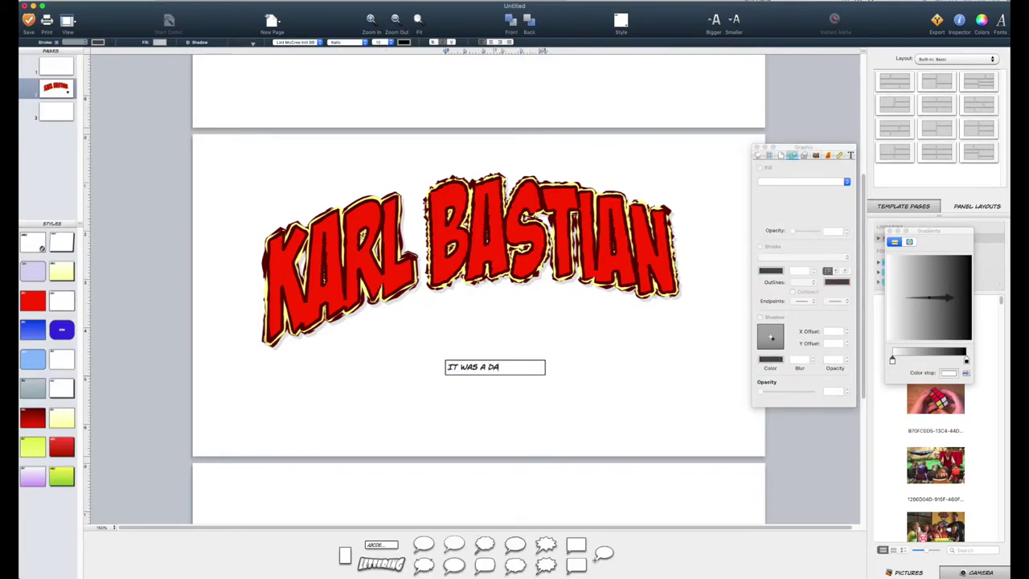
pyautogui.write('RK AND STOR')
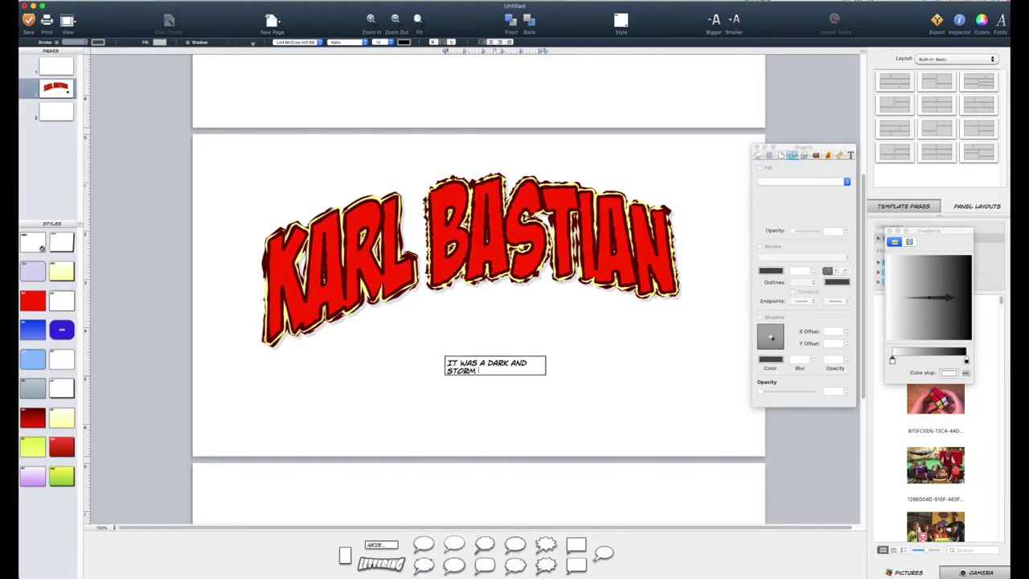
pyautogui.write('MY NIGHT...')
pyautogui.press('Escape')
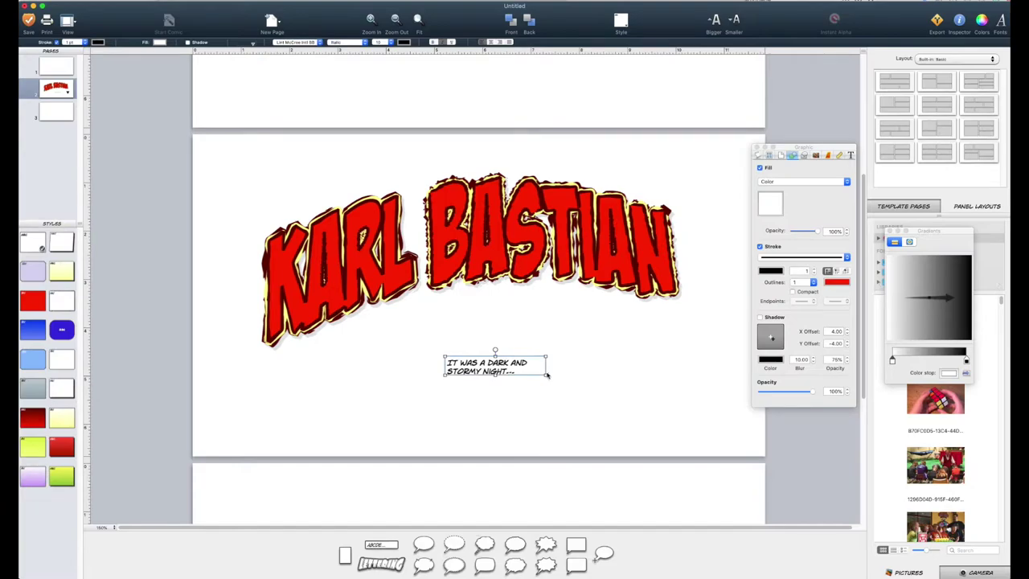
pyautogui.moveTo(558, 380); pyautogui.dragTo(624, 383)
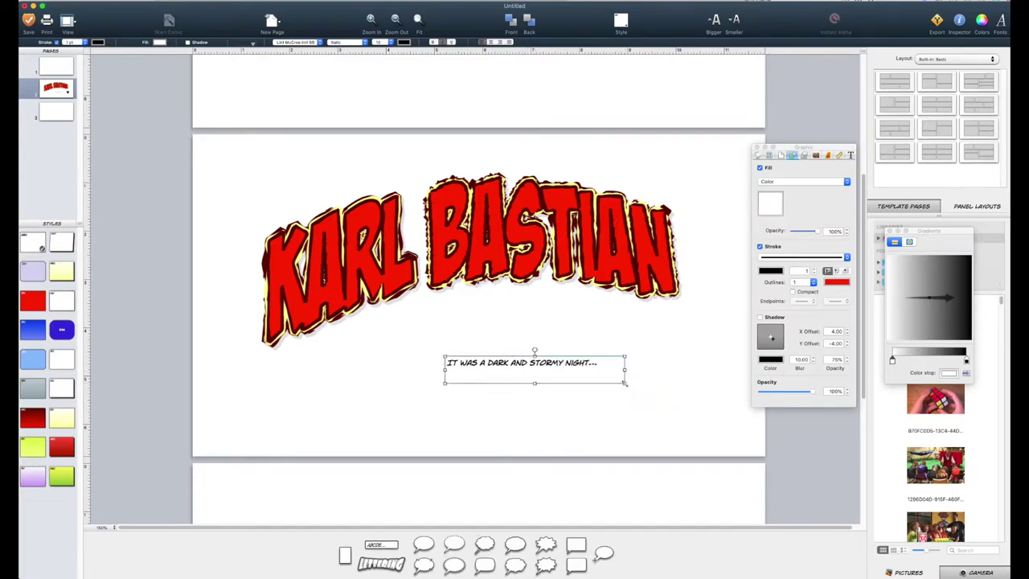
# - Remove the caption's white fill, keeping the caption beneath the title
pyautogui.moveTo(563, 373); pyautogui.dragTo(574, 245)
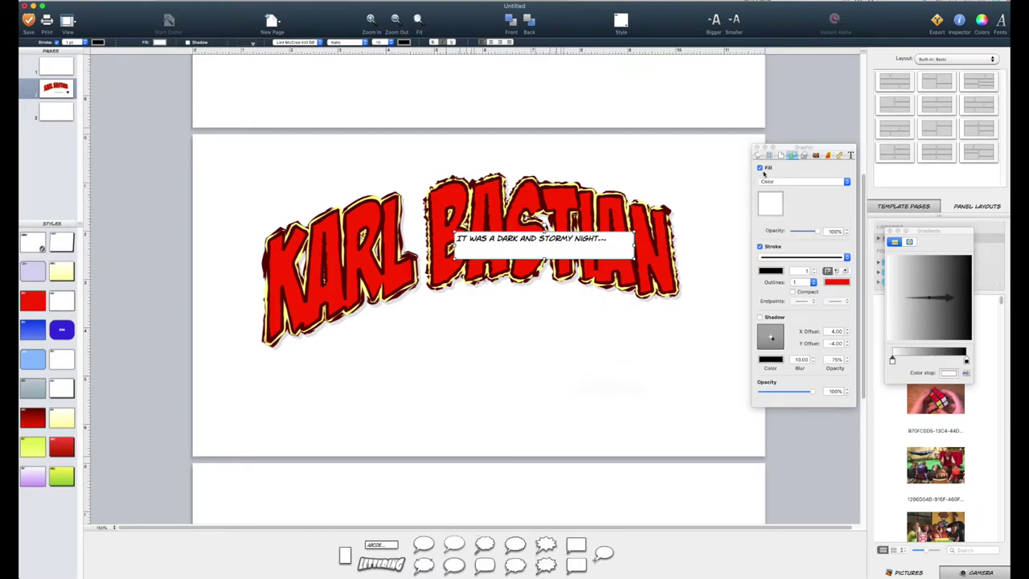
pyautogui.click(759, 168)
pyautogui.moveTo(586, 238); pyautogui.dragTo(572, 320)
pyautogui.click(763, 247)
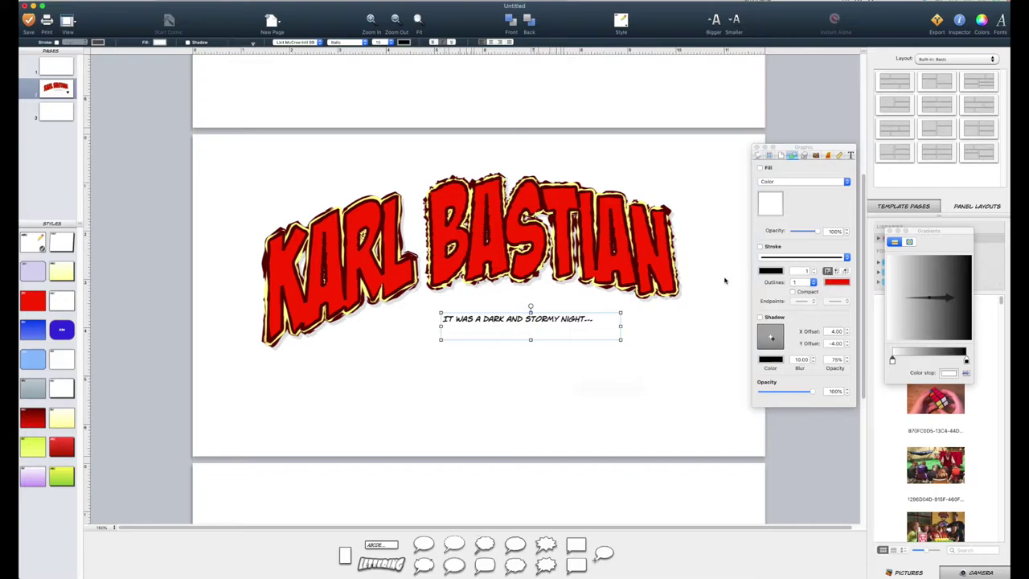
pyautogui.click(761, 247)
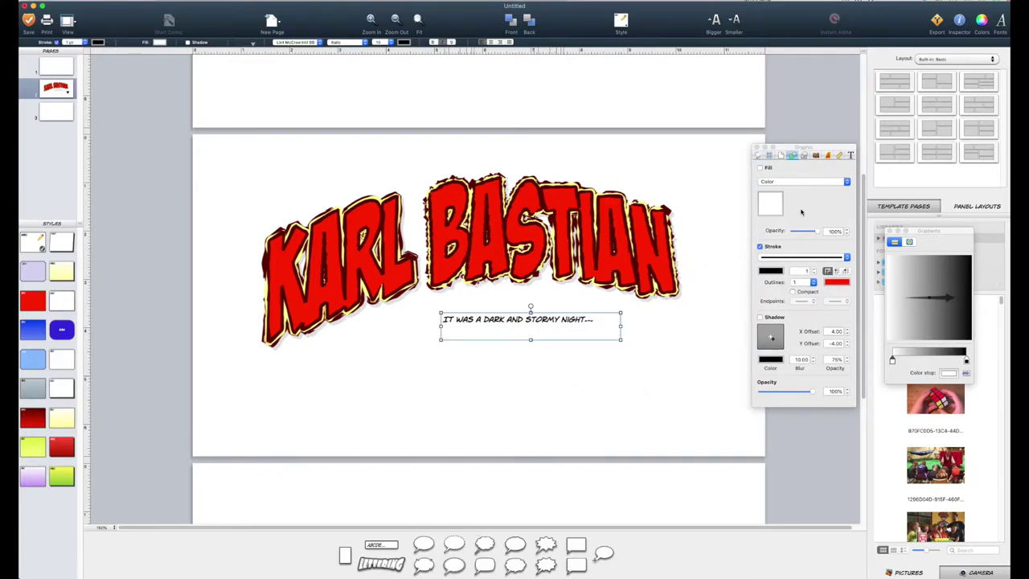
# - Try Oval, Inset Square and Twisted caption shapes
pyautogui.click(804, 156)
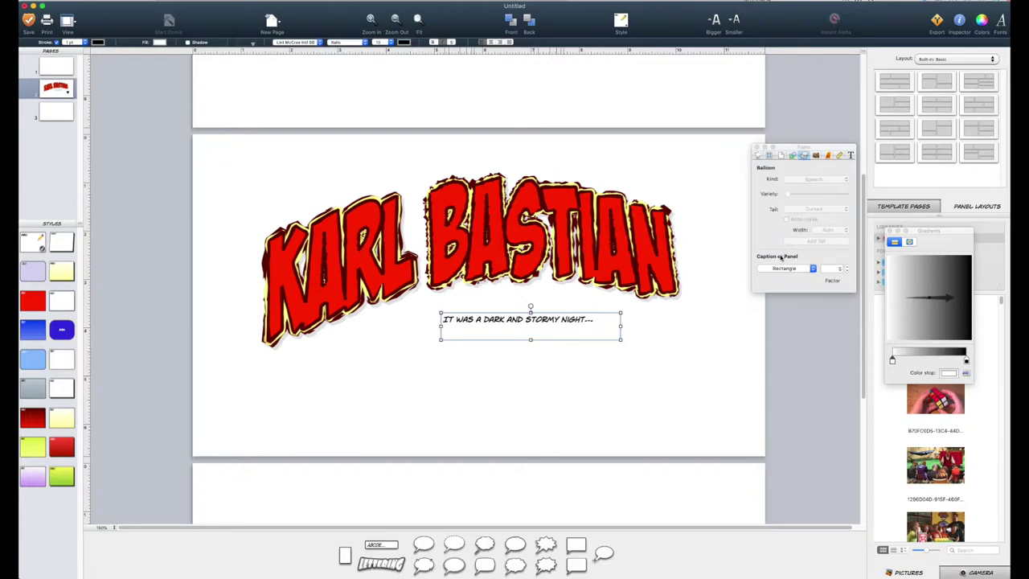
pyautogui.click(781, 269)
pyautogui.click(781, 278)
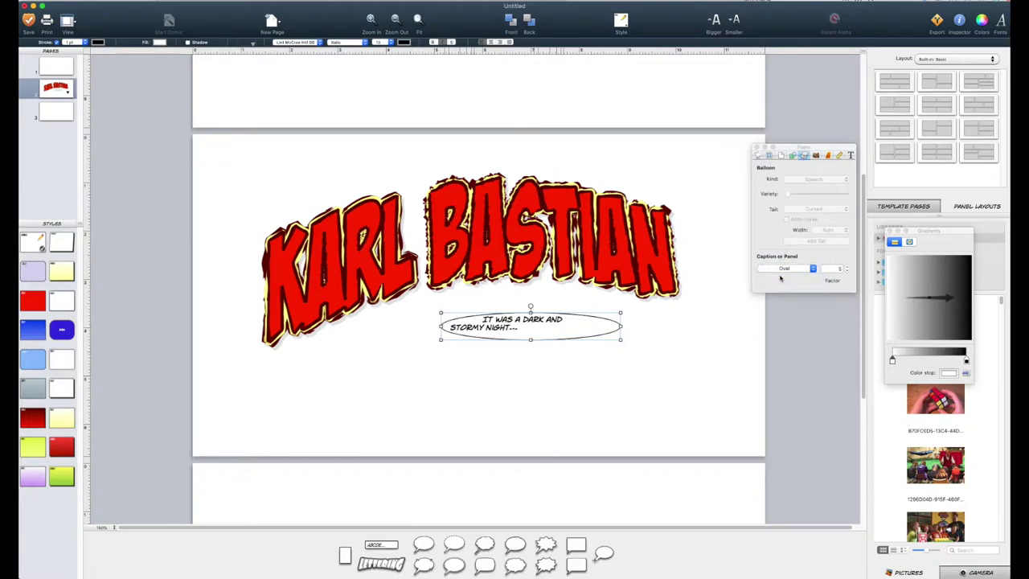
pyautogui.click(783, 270)
pyautogui.click(782, 303)
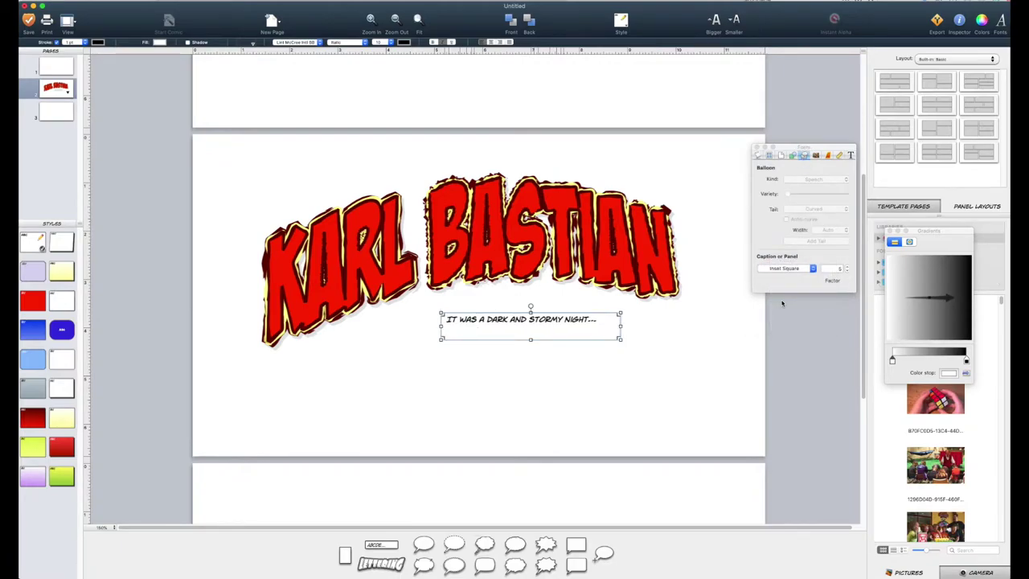
pyautogui.click(789, 271)
pyautogui.click(786, 287)
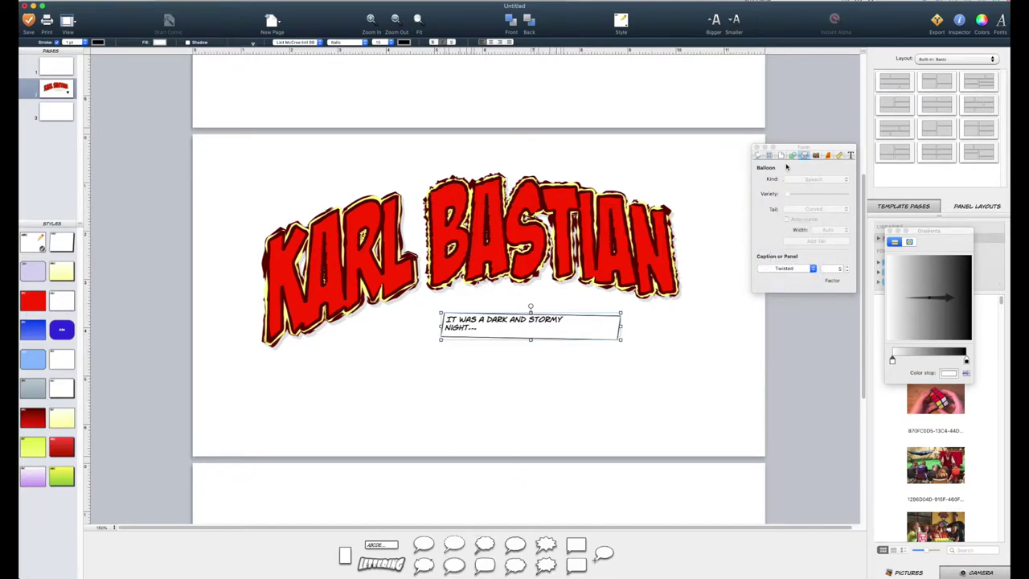
# - Browse the caption settings pages and turn off the caption's outline
pyautogui.click(794, 156)
pyautogui.click(828, 156)
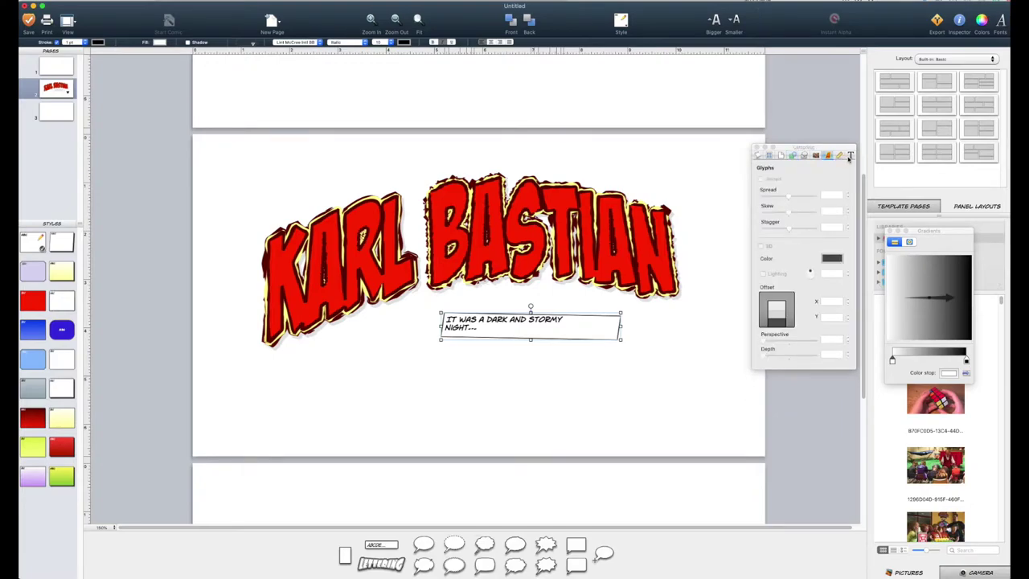
pyautogui.click(850, 156)
pyautogui.click(793, 155)
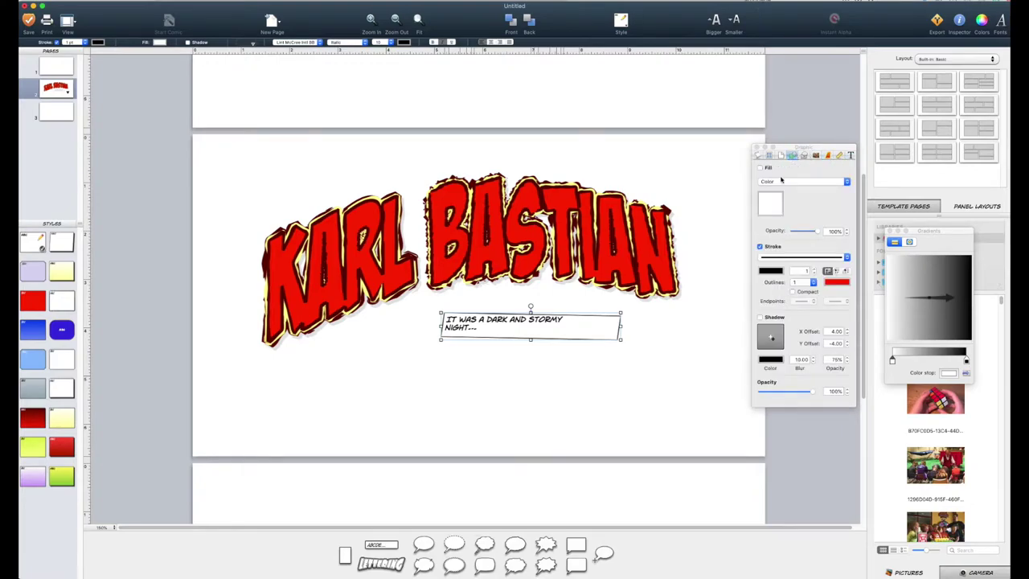
pyautogui.click(768, 248)
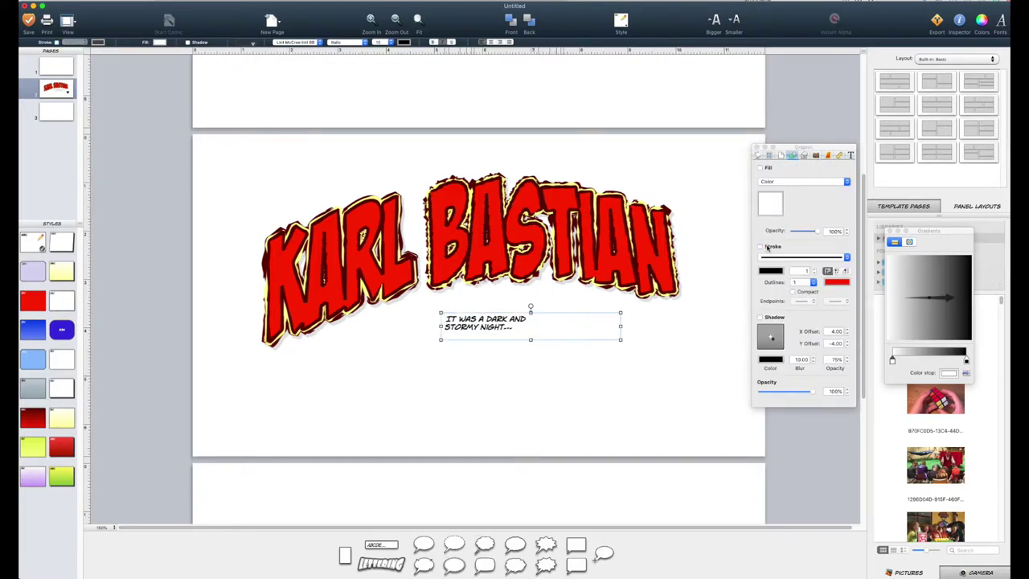
# - Place the font settings beside the page and set the caption text to Futura
pyautogui.doubleClick(578, 339)
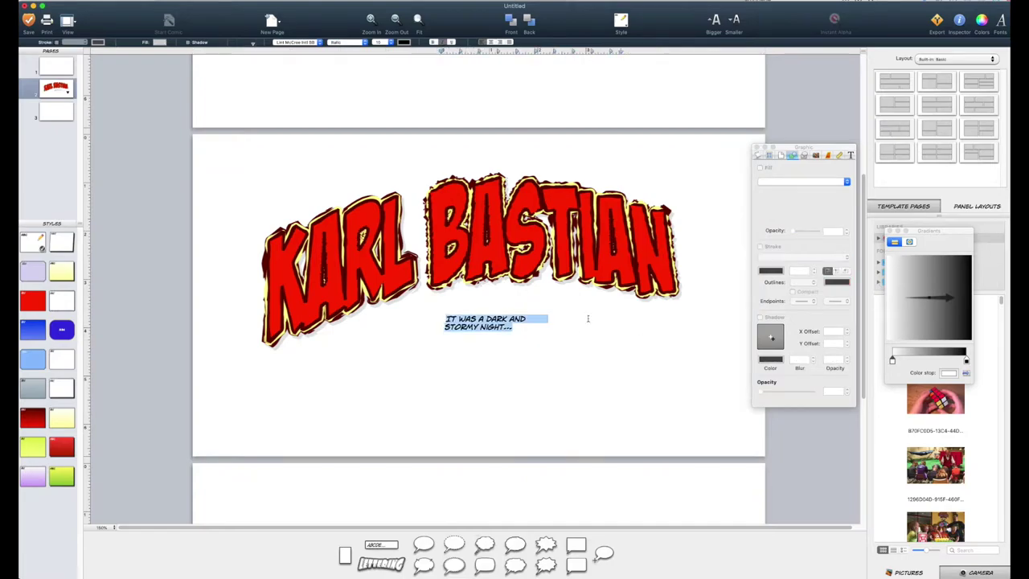
pyautogui.click(1001, 23)
pyautogui.moveTo(590, 155); pyautogui.dragTo(888, 187)
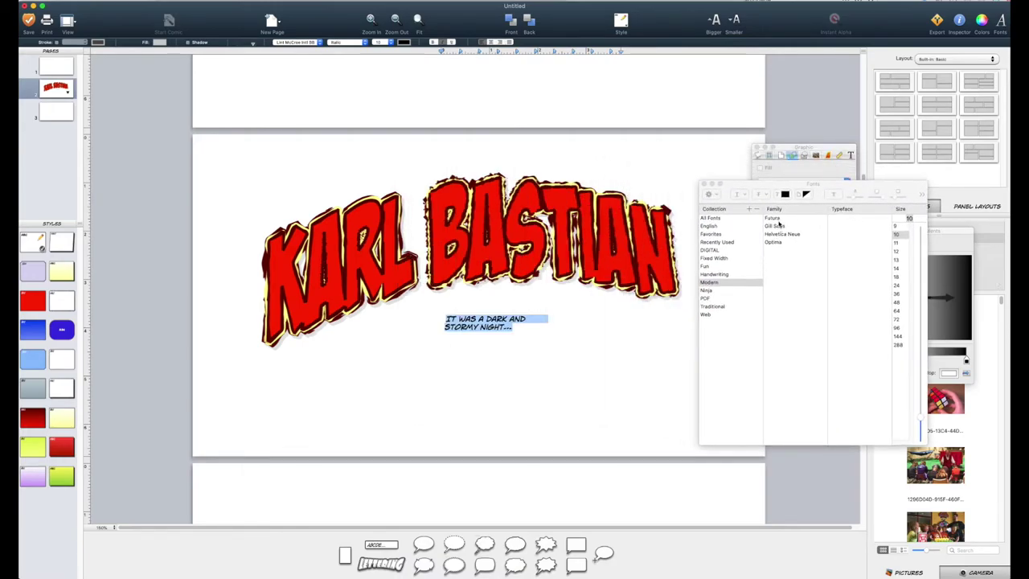
pyautogui.click(773, 219)
pyautogui.click(660, 336)
# - Enlarge the caption text and nudge the caption up and right
pyautogui.click(537, 320)
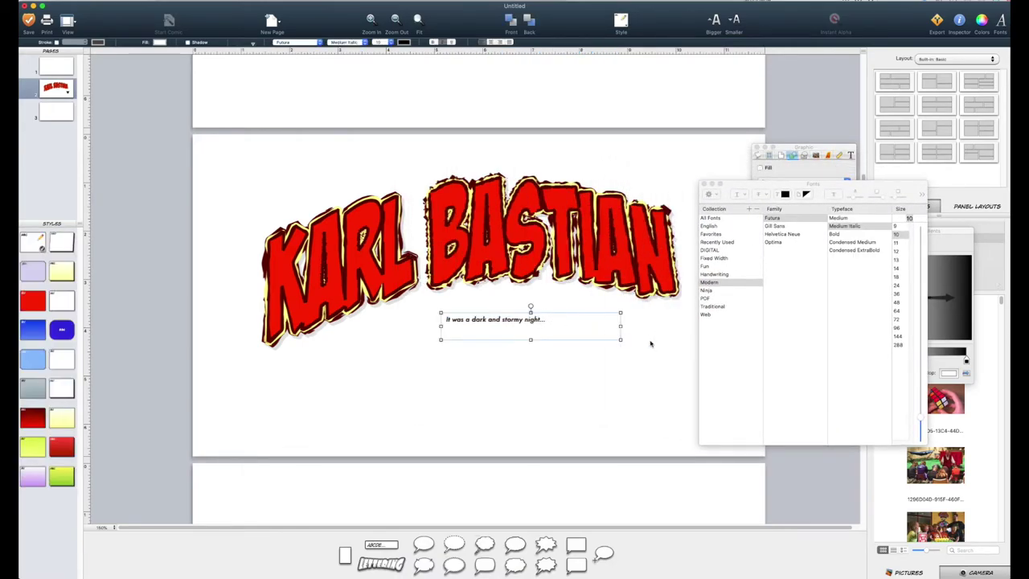
pyautogui.doubleClick(573, 334)
pyautogui.moveTo(919, 420); pyautogui.dragTo(920, 376)
pyautogui.click(564, 353)
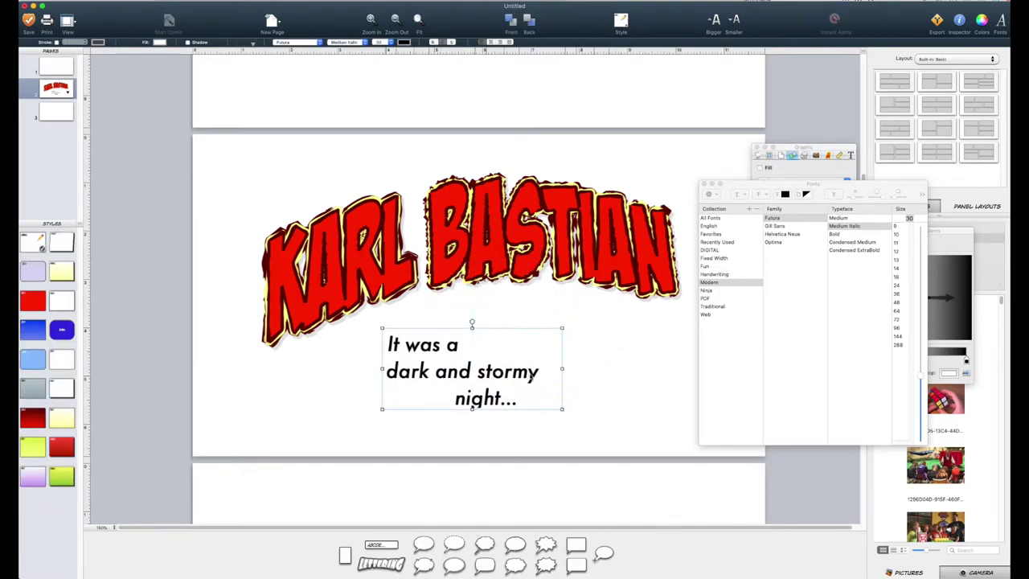
pyautogui.click(680, 402)
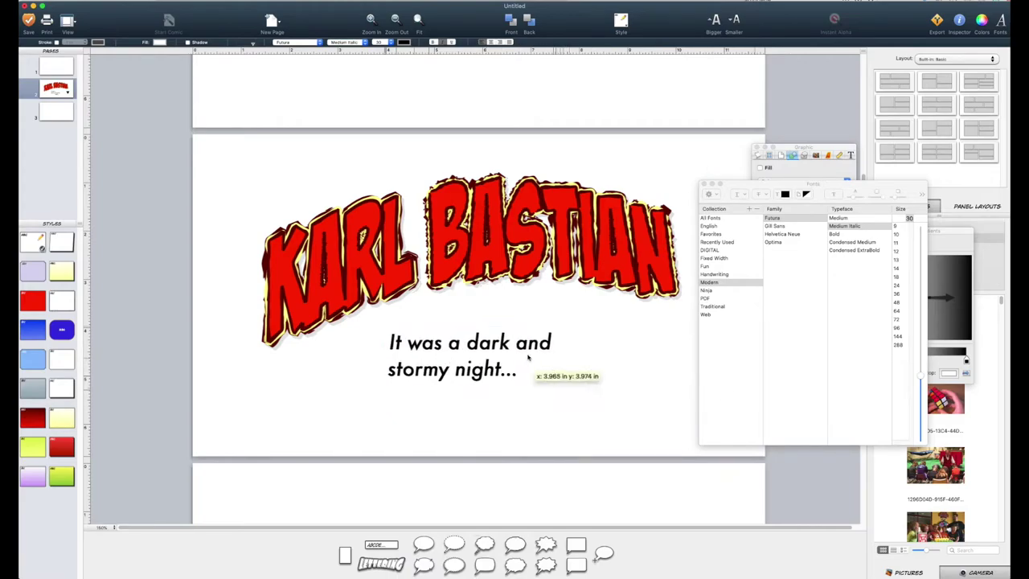
pyautogui.moveTo(528, 358); pyautogui.dragTo(542, 348)
pyautogui.click(530, 390)
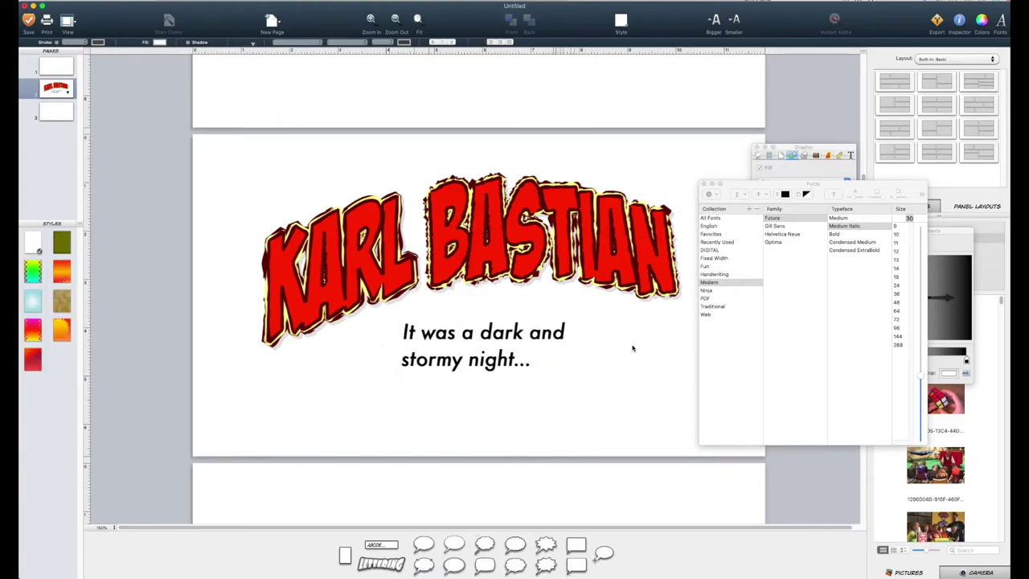
# - Try DIGITAL collection fonts on the caption, from Bitwise through to Minecraft
pyautogui.click(718, 267)
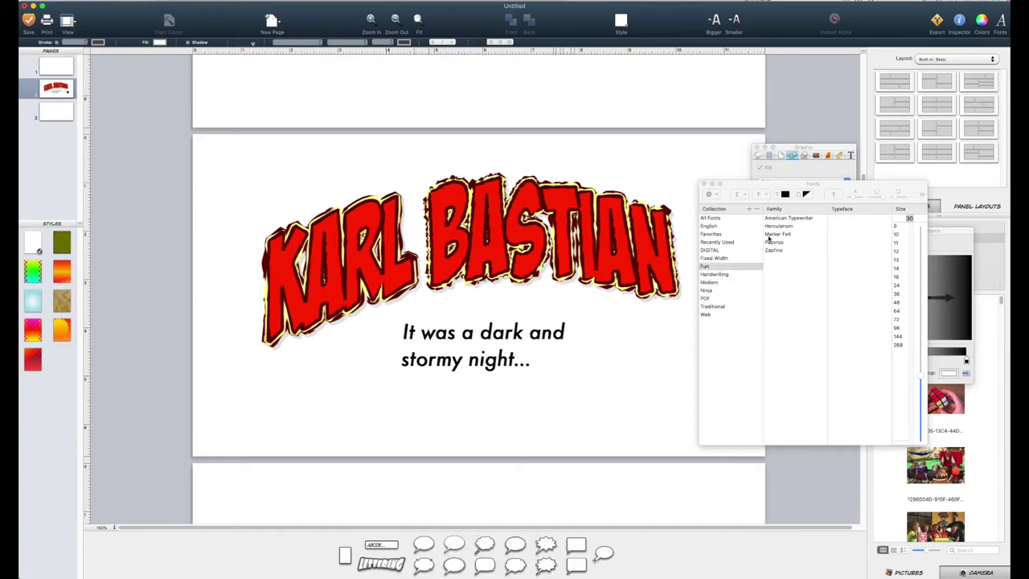
pyautogui.click(731, 251)
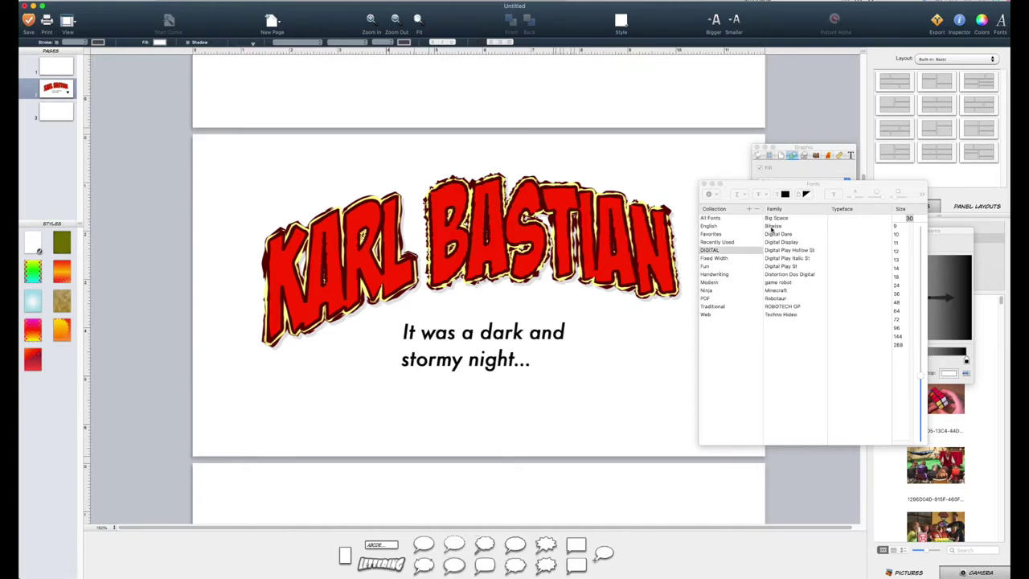
pyautogui.doubleClick(619, 324)
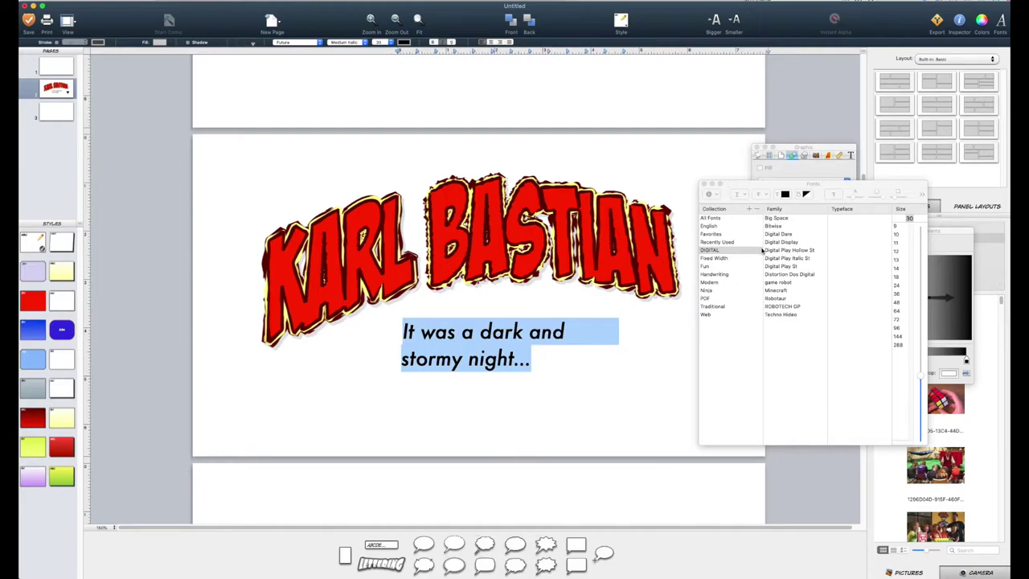
pyautogui.click(773, 228)
pyautogui.click(784, 219)
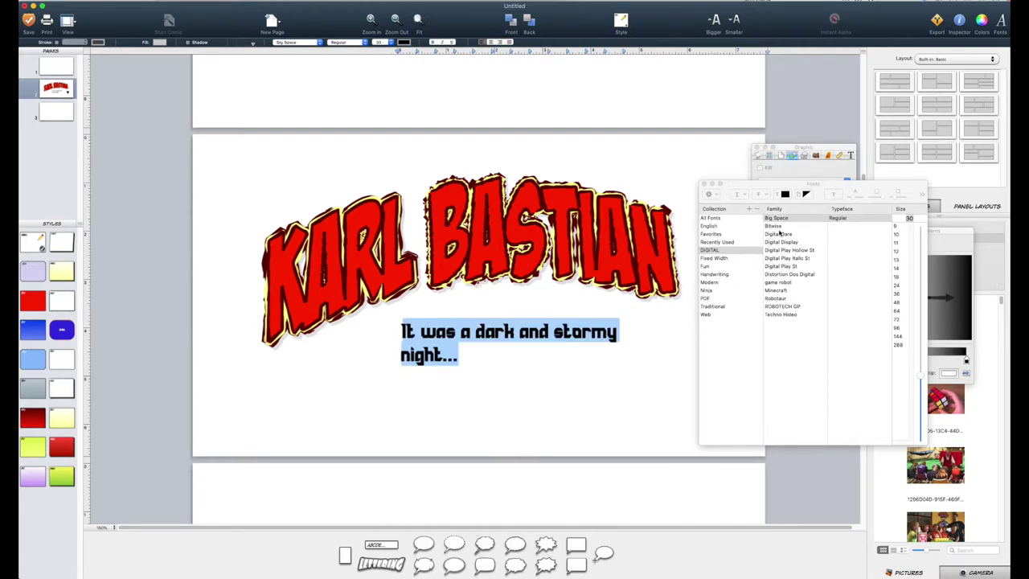
pyautogui.click(776, 242)
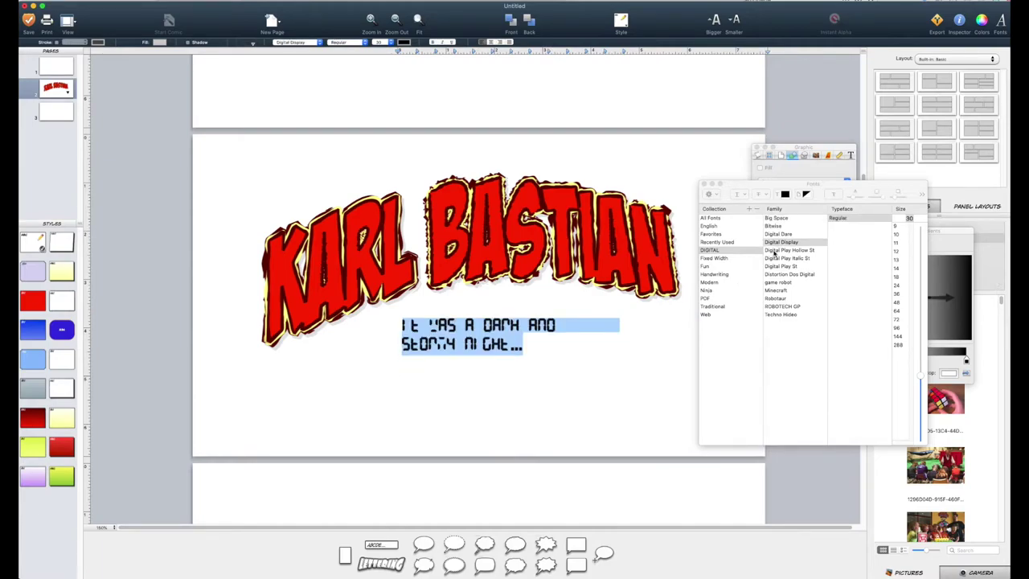
pyautogui.click(775, 251)
pyautogui.click(773, 258)
pyautogui.click(771, 266)
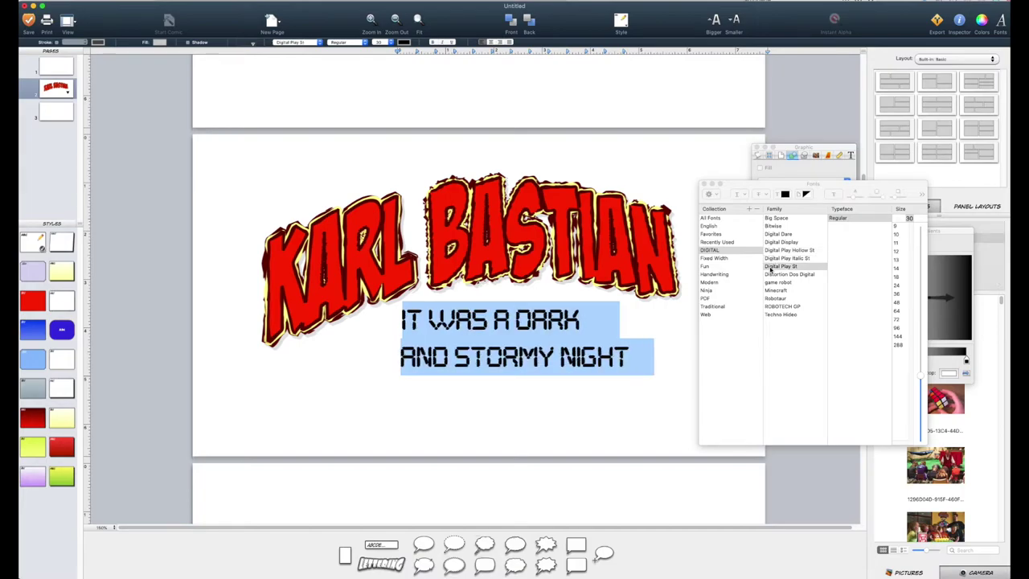
pyautogui.click(769, 274)
pyautogui.click(769, 282)
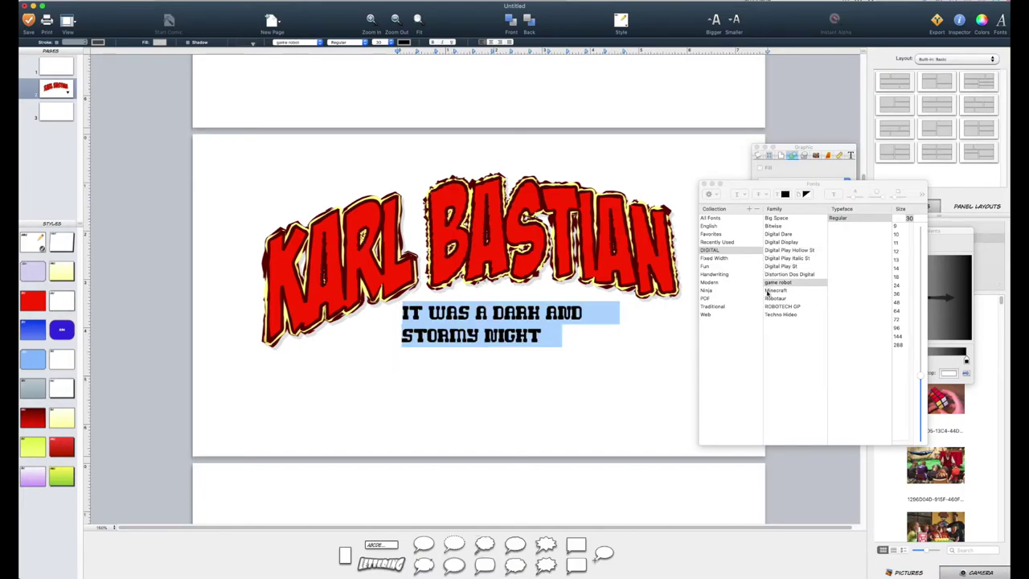
pyautogui.click(768, 290)
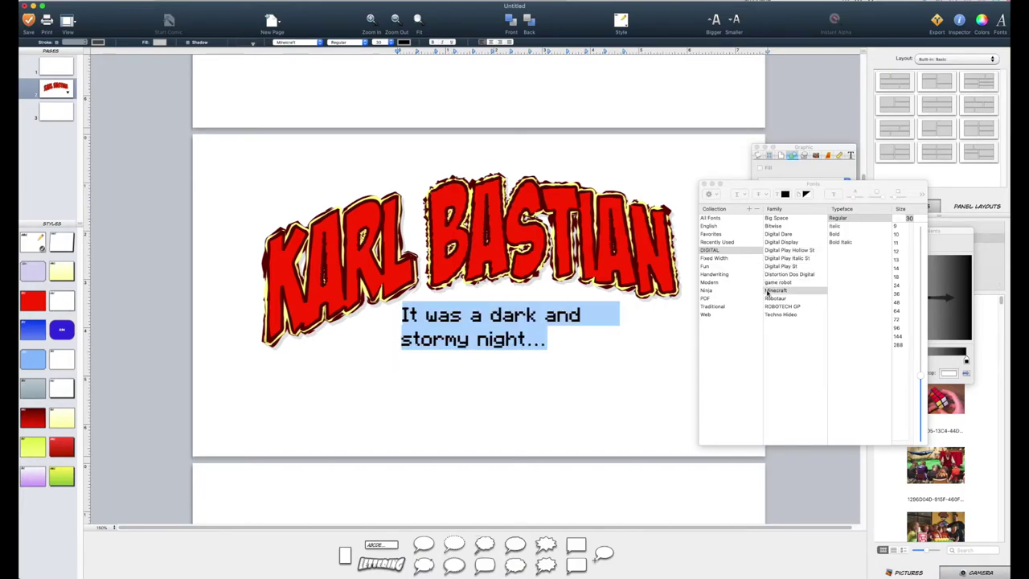
# - Apply the Ninja Note font from the Ninja collection to the caption text
pyautogui.click(587, 371)
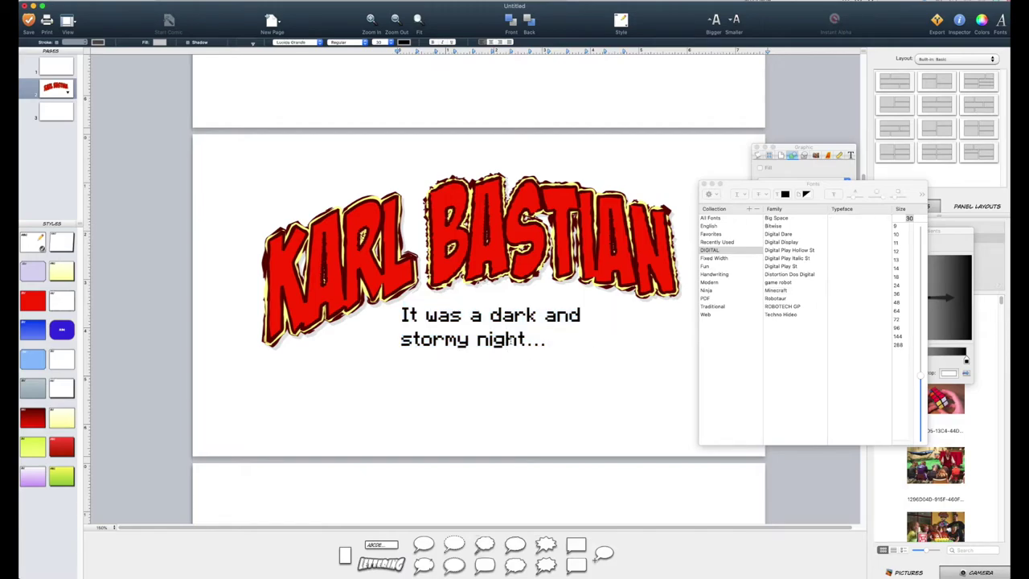
pyautogui.moveTo(546, 338); pyautogui.dragTo(521, 338)
pyautogui.click(512, 381)
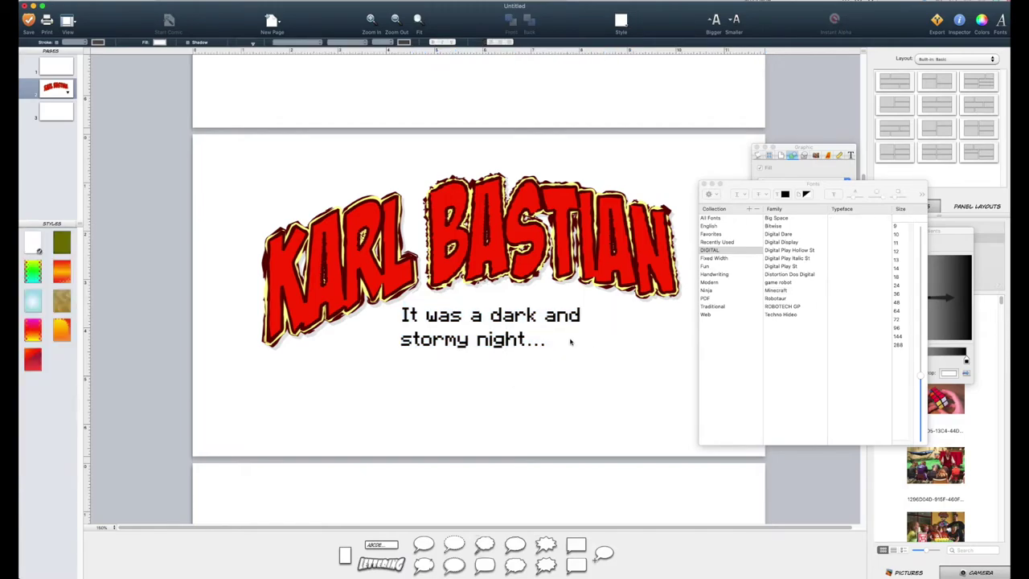
pyautogui.click(708, 290)
pyautogui.click(784, 266)
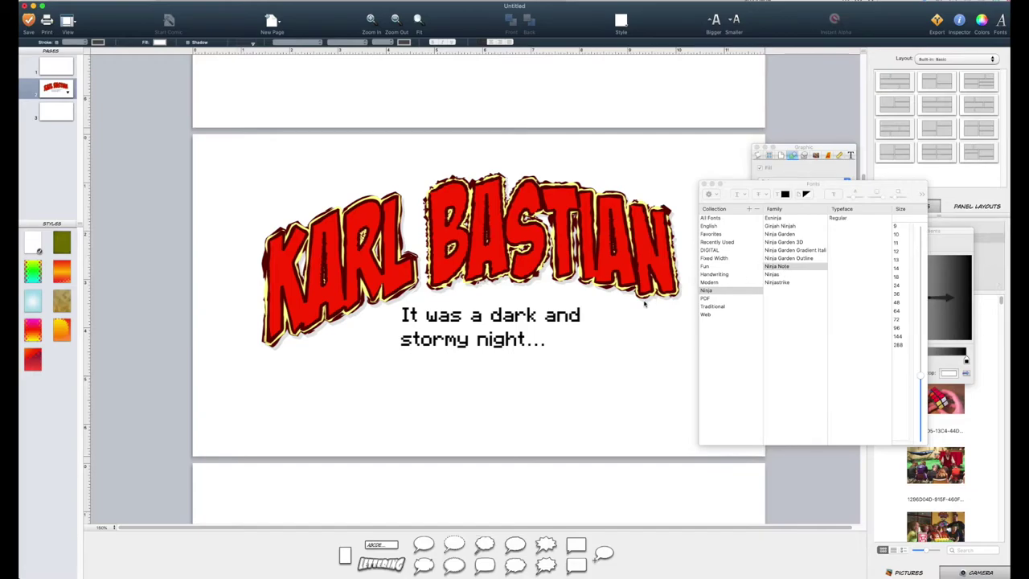
pyautogui.click(580, 302)
pyautogui.click(580, 302)
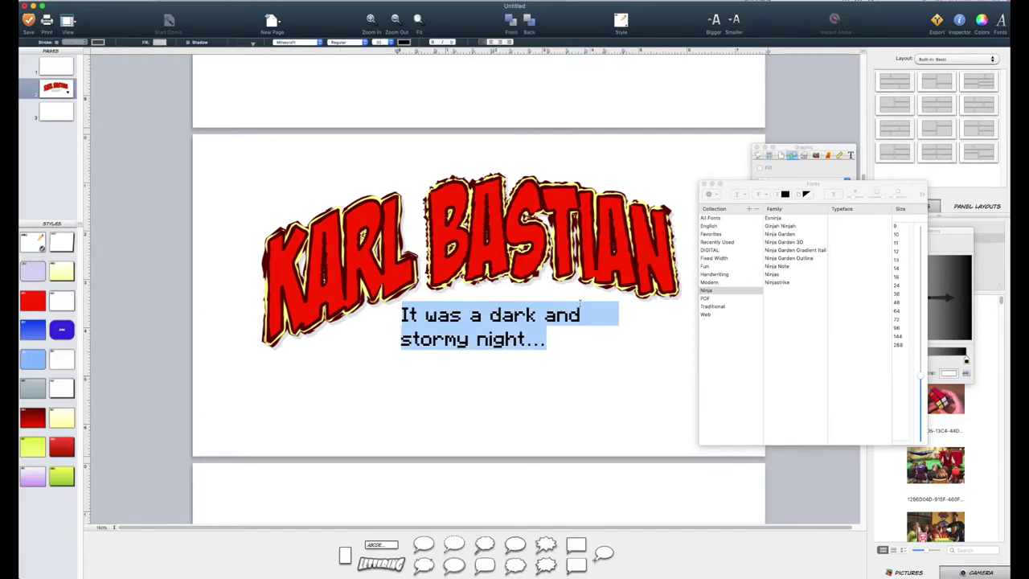
pyautogui.click(781, 268)
pyautogui.click(602, 369)
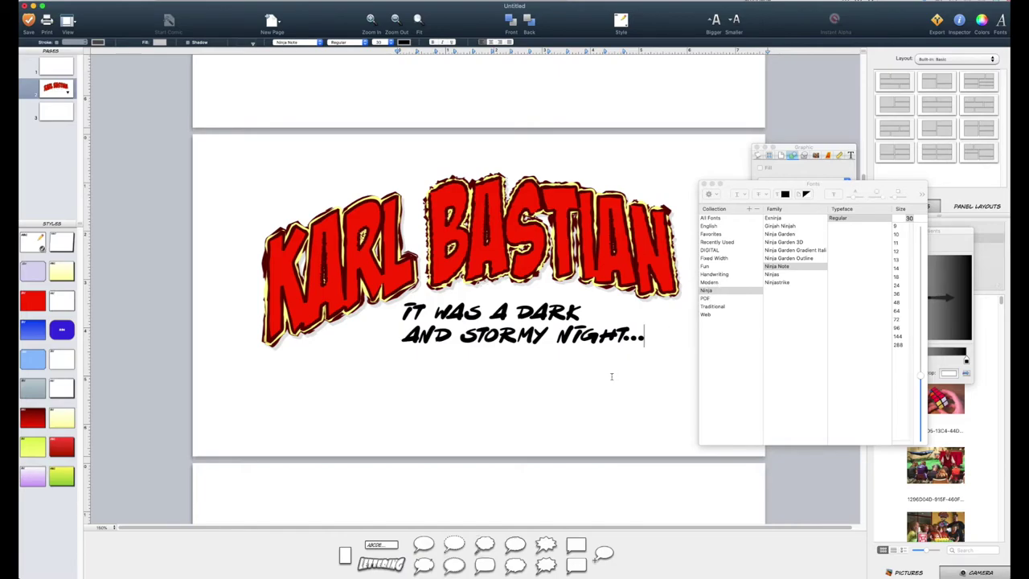
# - Move the caption box left and down
pyautogui.moveTo(550, 385); pyautogui.dragTo(520, 408)
pyautogui.click(519, 407)
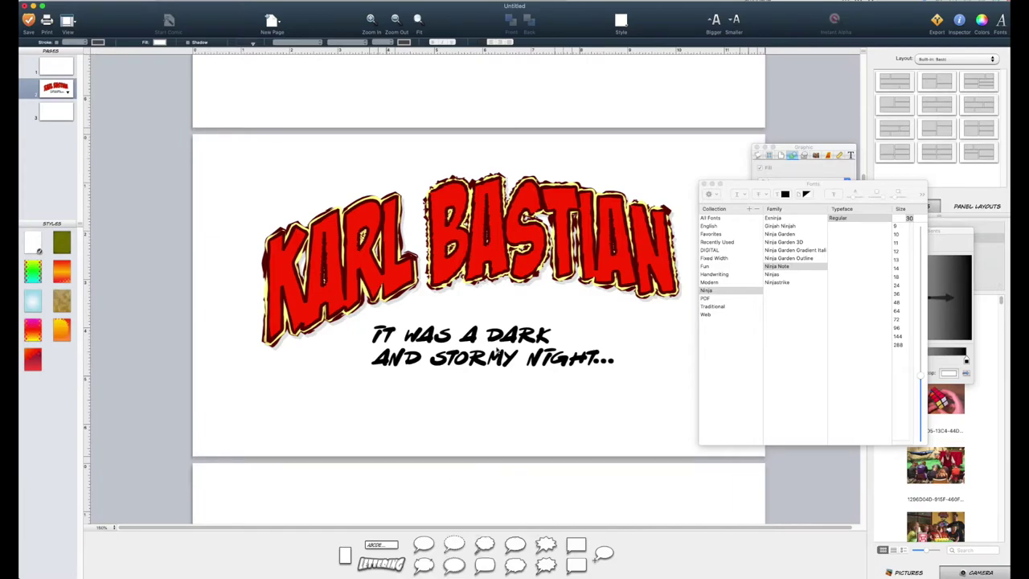
pyautogui.click(498, 265)
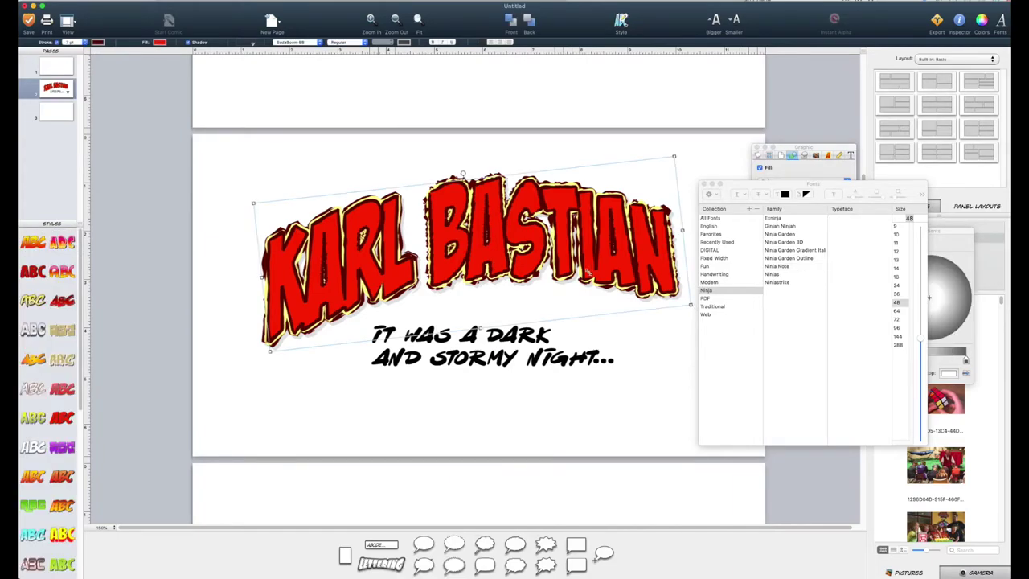
# - Shrink the title into the upper left and stack a narrowed, wrapping caption beneath it
pyautogui.moveTo(586, 273); pyautogui.dragTo(434, 189)
pyautogui.moveTo(471, 358); pyautogui.dragTo(340, 277)
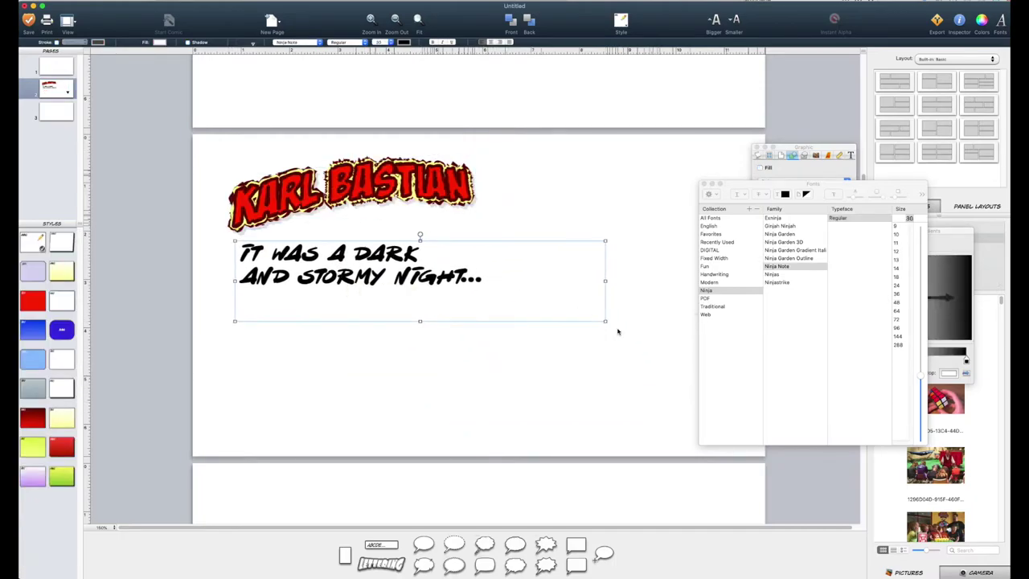
pyautogui.moveTo(606, 322); pyautogui.dragTo(365, 430)
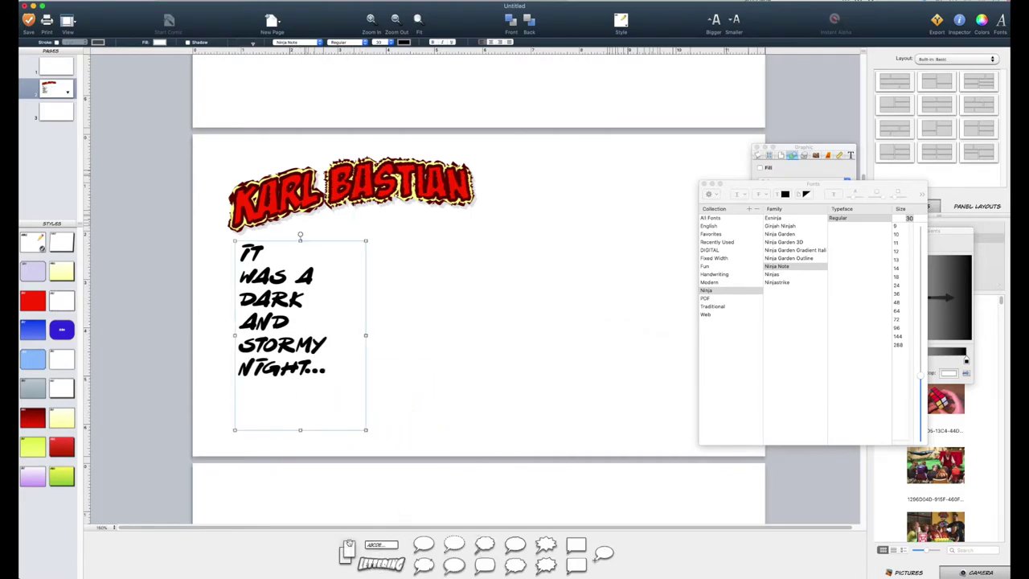
# - Drag an empty panel from the shapes bar onto the page
pyautogui.moveTo(348, 549); pyautogui.dragTo(570, 314)
pyautogui.click(571, 292)
pyautogui.click(521, 379)
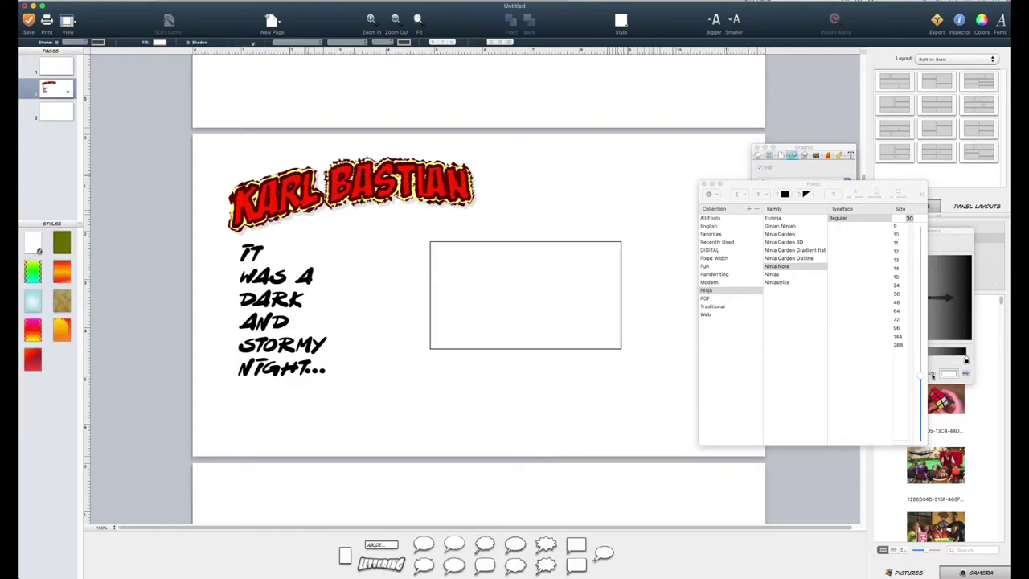
# - Drop see you next week.jpg from Finder into the empty panel
pyautogui.press('super+Tab')
pyautogui.press('super+Tab')
pyautogui.press('super+Tab')
pyautogui.press('super+Tab')
pyautogui.press('super+Tab')
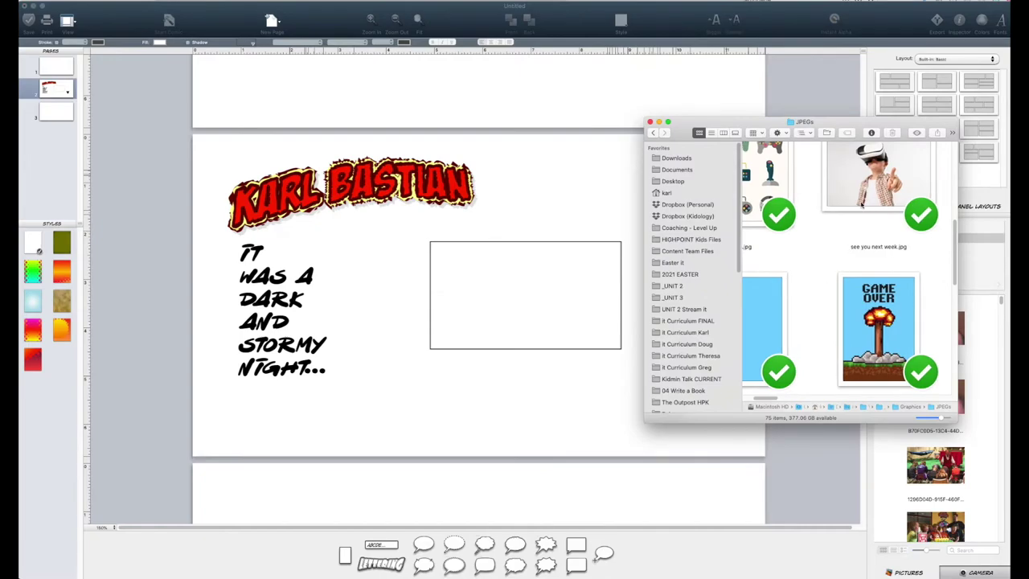
pyautogui.moveTo(861, 205); pyautogui.dragTo(508, 298)
pyautogui.click(549, 208)
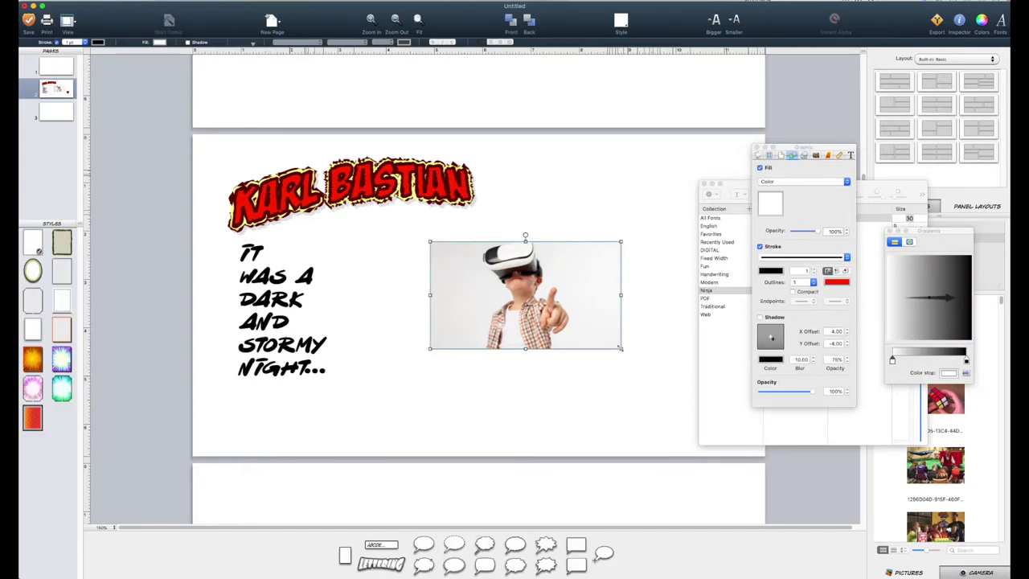
# - Resize the panel and shrink and reposition the VR-headset photo to fill the frame
pyautogui.moveTo(621, 348); pyautogui.dragTo(561, 342)
pyautogui.click(553, 320)
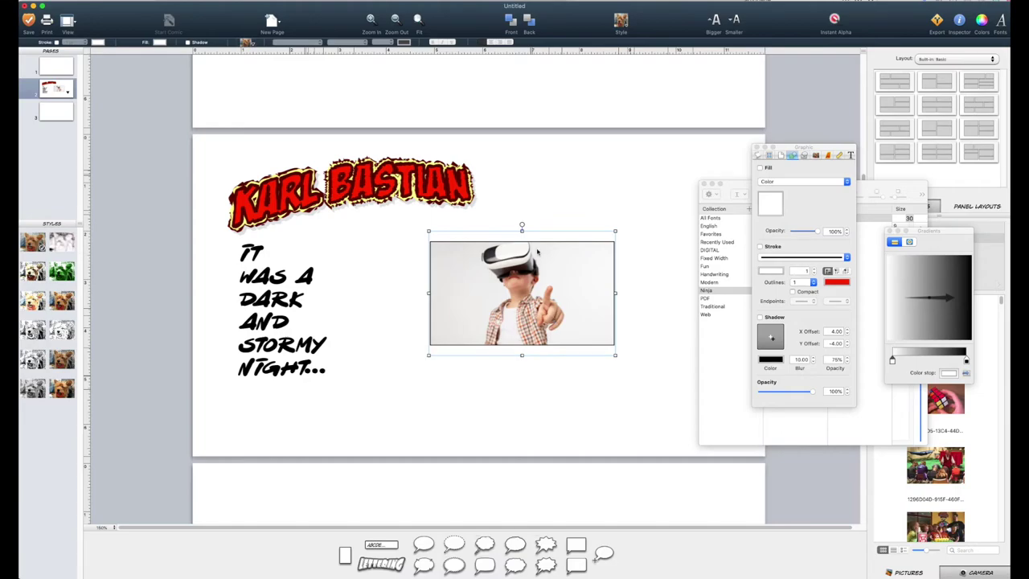
pyautogui.moveTo(616, 231); pyautogui.dragTo(600, 241)
pyautogui.click(647, 294)
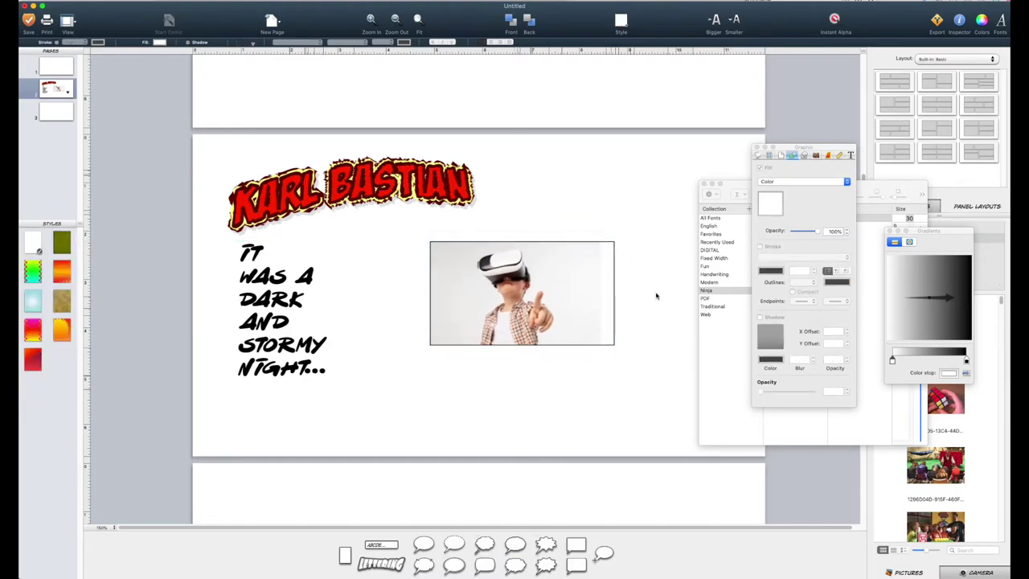
pyautogui.moveTo(615, 293); pyautogui.dragTo(587, 295)
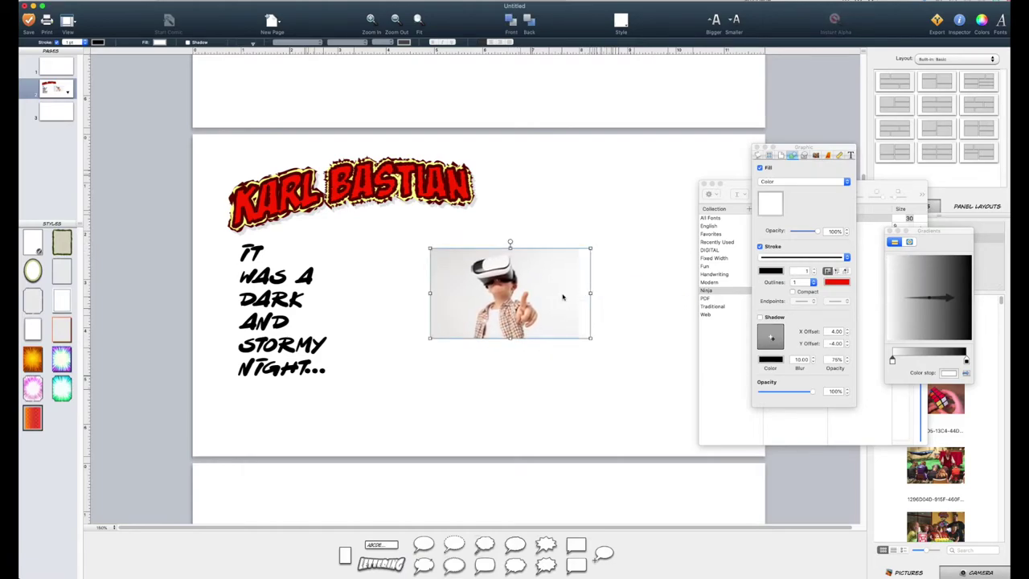
pyautogui.click(553, 298)
pyautogui.moveTo(541, 302); pyautogui.dragTo(474, 296)
pyautogui.click(432, 295)
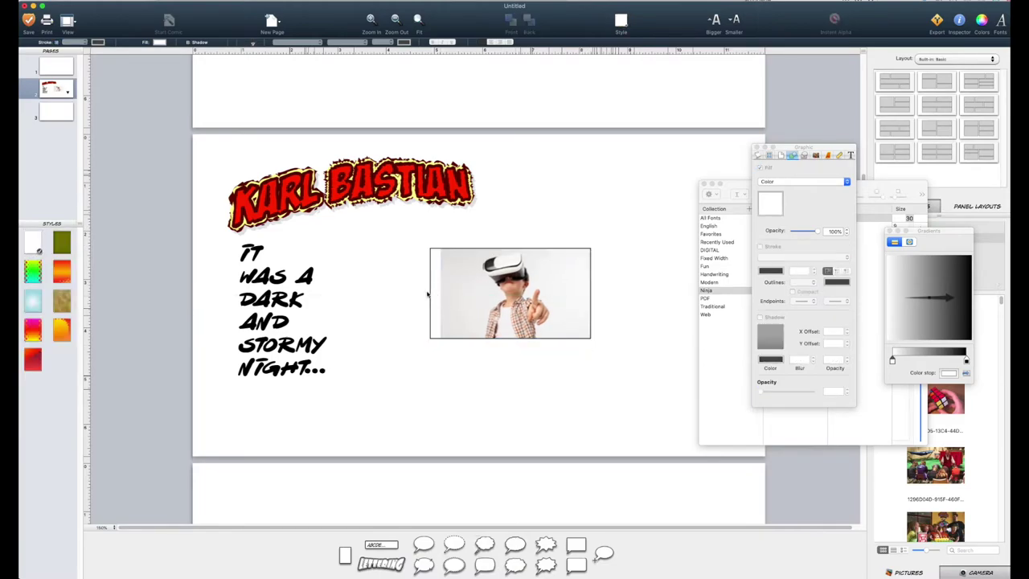
pyautogui.click(431, 294)
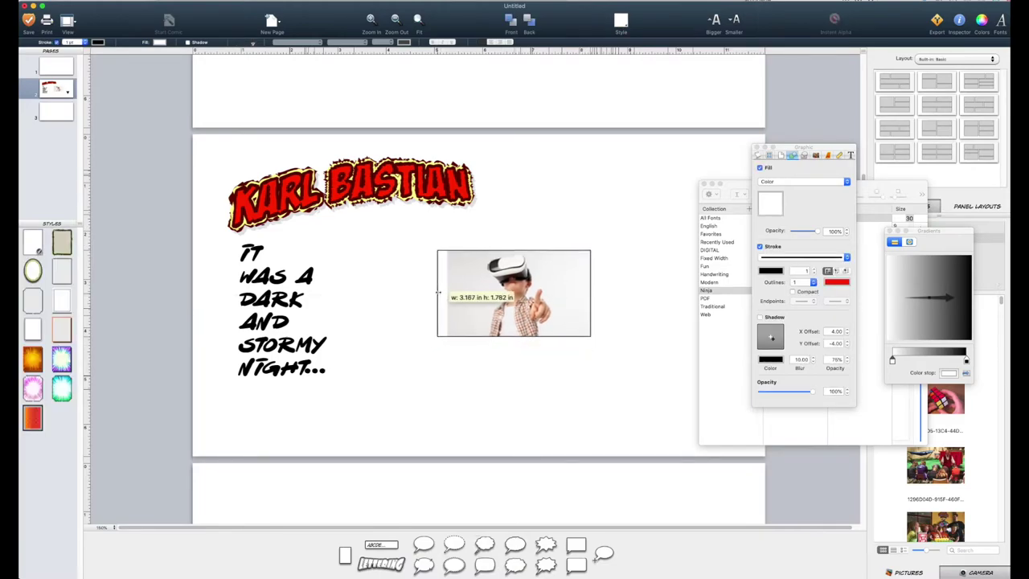
pyautogui.click(434, 296)
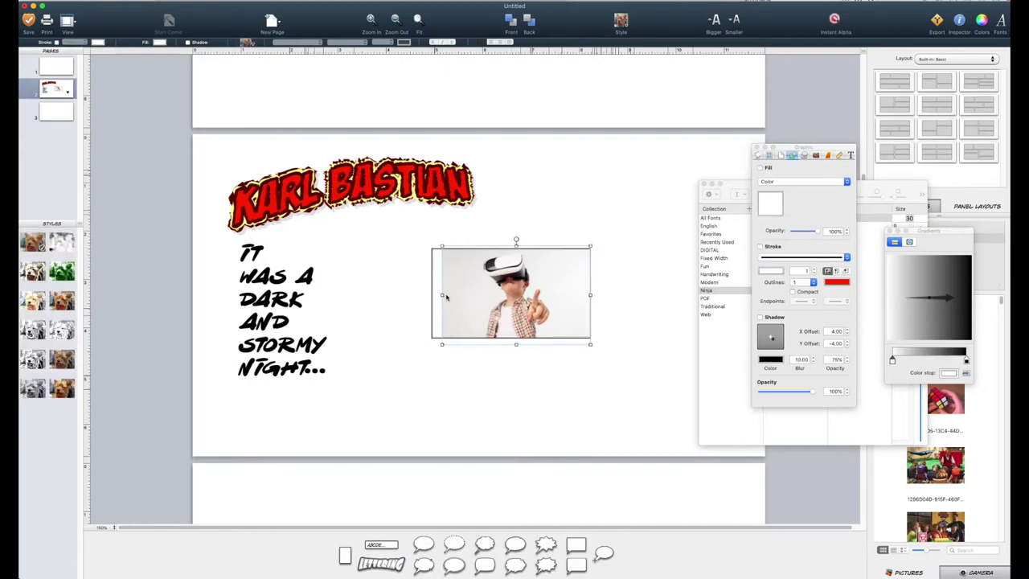
pyautogui.moveTo(446, 297); pyautogui.dragTo(436, 297)
# - Replace the panel's VR-headset photo with remotes copy 9.png, the steering-wheel image from the JPEGs folder
pyautogui.click(528, 404)
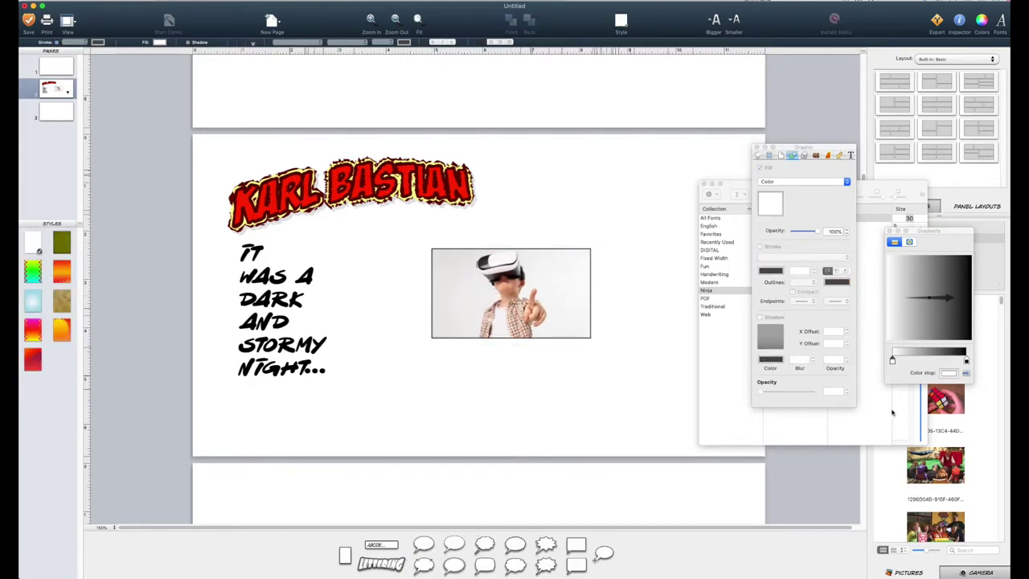
pyautogui.press('super+Tab')
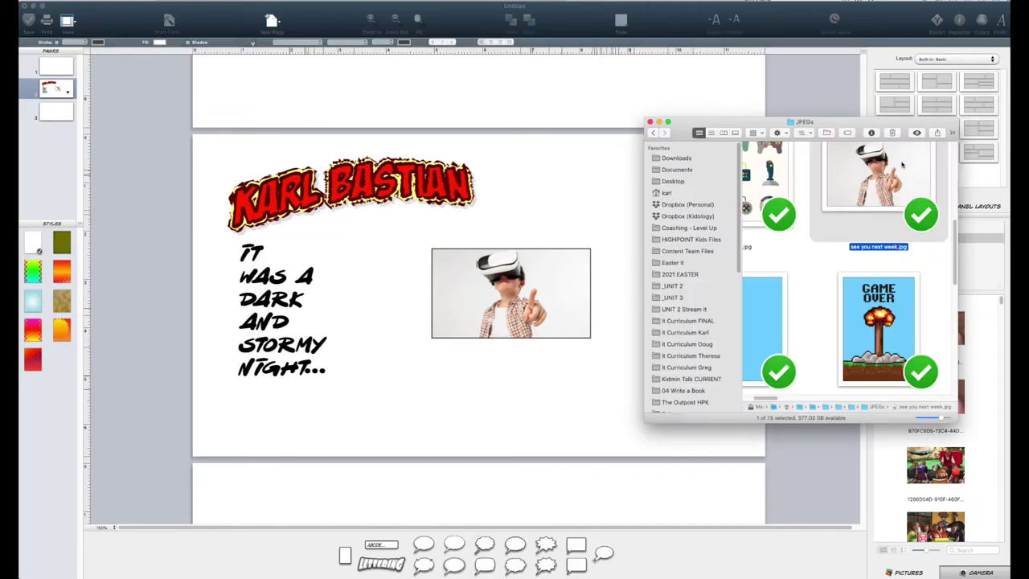
pyautogui.click(864, 303)
pyautogui.scroll(-10, 828, 266)
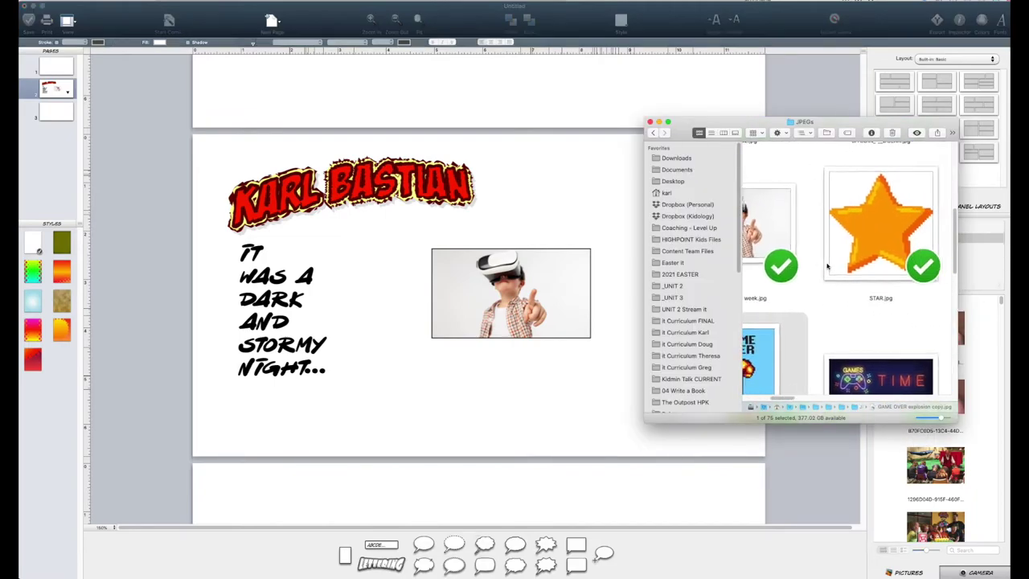
pyautogui.scroll(-5, 828, 266)
pyautogui.scroll(-5, 826, 267)
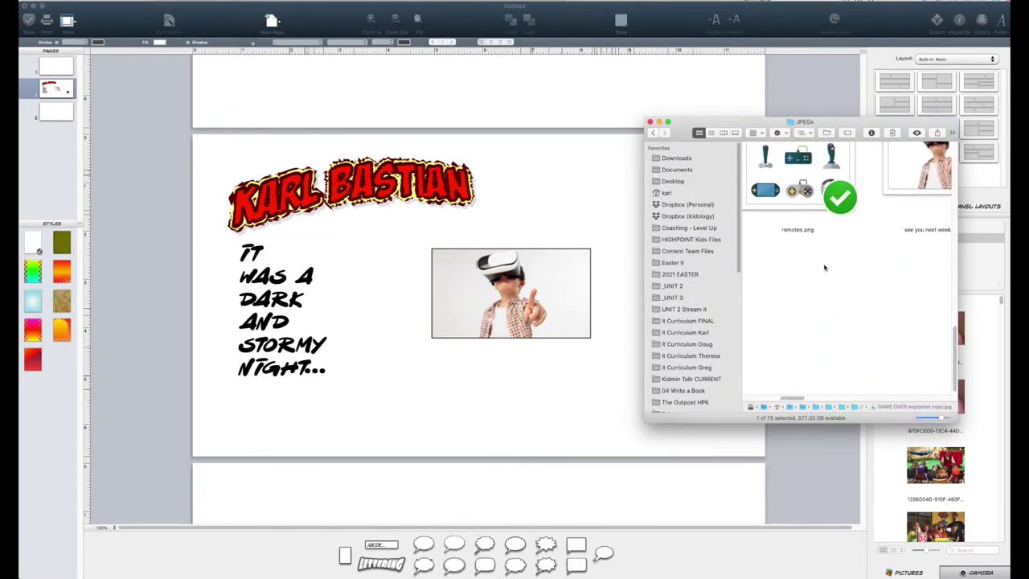
pyautogui.scroll(3, 824, 267)
pyautogui.click(803, 233)
pyautogui.moveTo(803, 233); pyautogui.dragTo(501, 283)
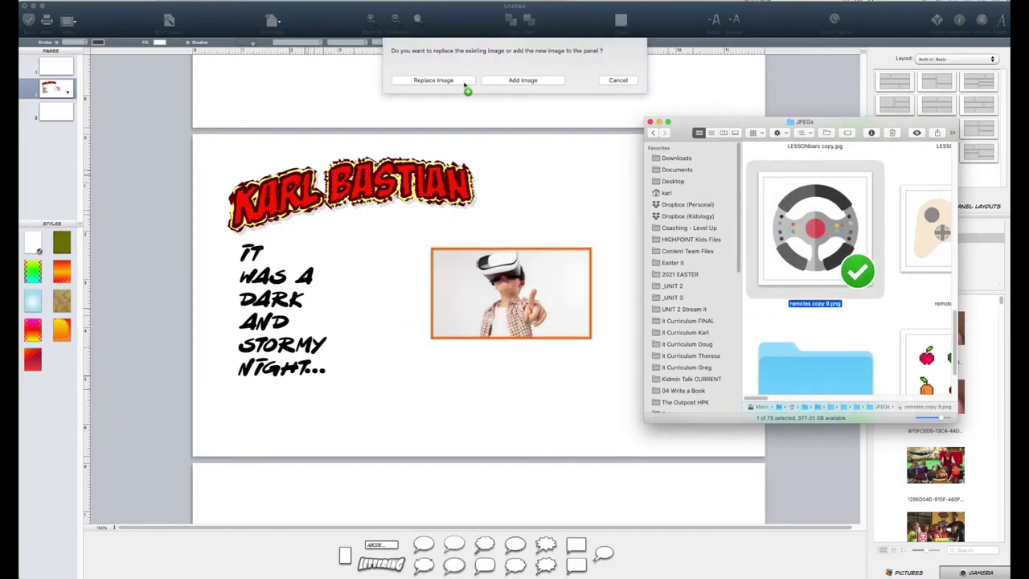
pyautogui.click(455, 82)
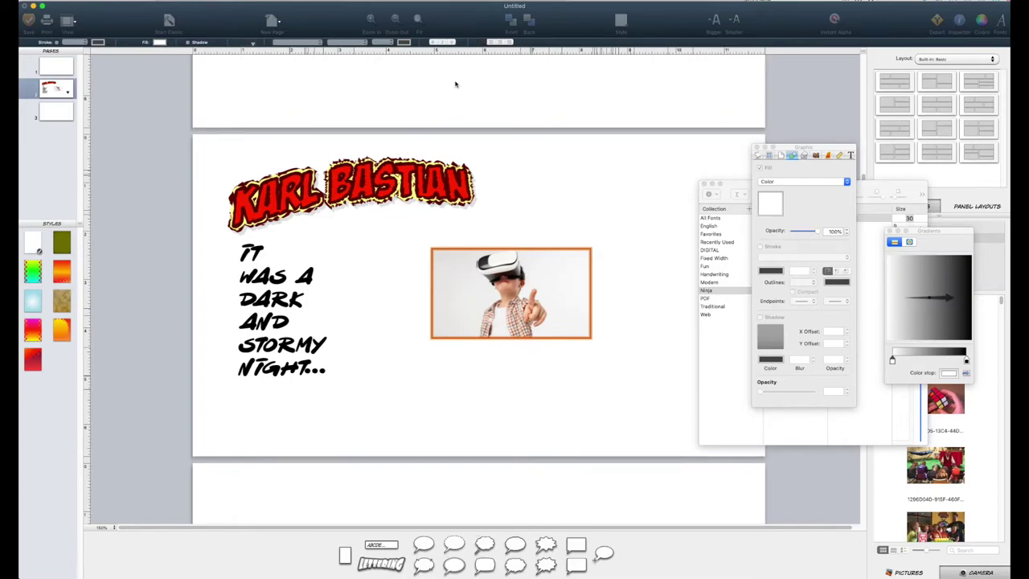
# - Resize the steering-wheel image with its top and corner handles until it fills most of the panel
pyautogui.click(521, 257)
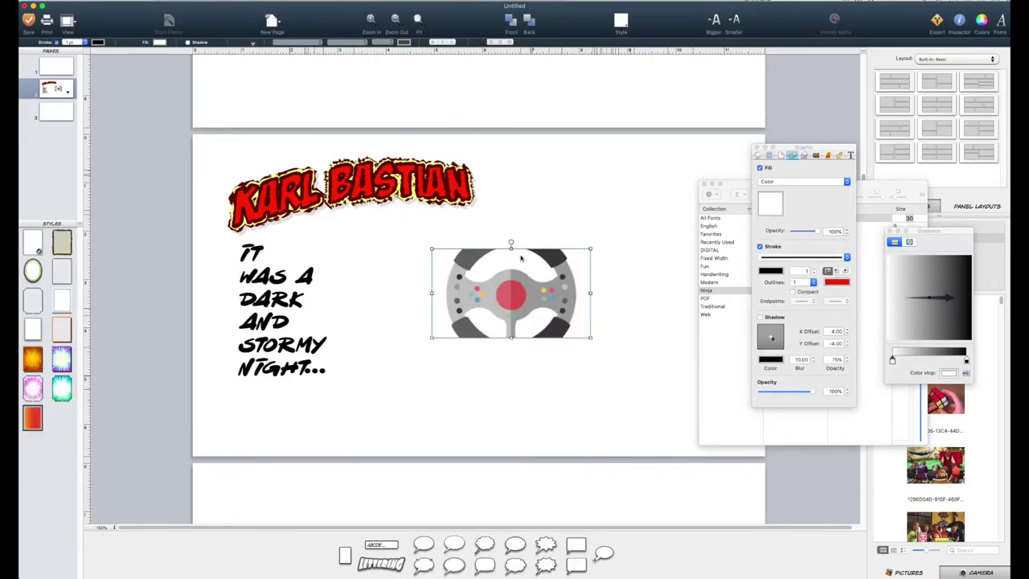
pyautogui.moveTo(512, 250)
pyautogui.mouseDown()
pyautogui.moveTo(511, 240)
pyautogui.moveTo(509, 262)
pyautogui.mouseUp()
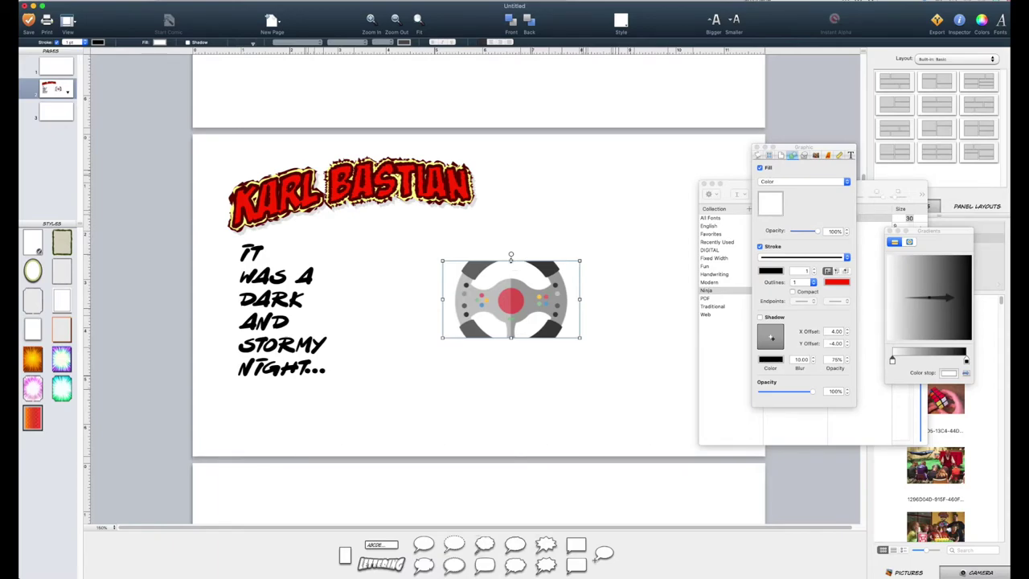
pyautogui.moveTo(510, 258); pyautogui.dragTo(510, 230)
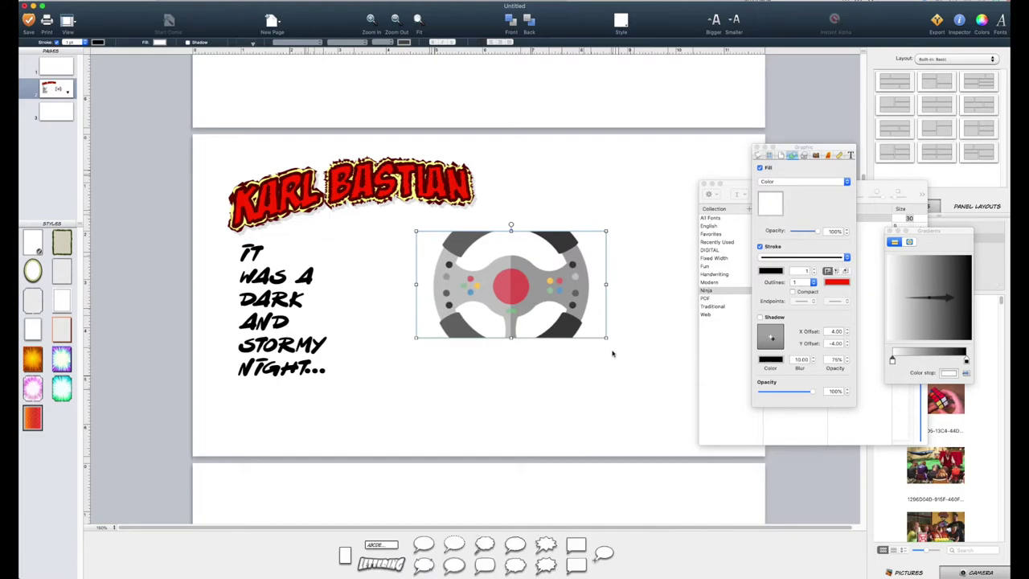
pyautogui.moveTo(608, 339)
pyautogui.mouseDown()
pyautogui.moveTo(635, 366)
pyautogui.moveTo(627, 368)
pyautogui.moveTo(683, 379)
pyautogui.moveTo(602, 336)
pyautogui.mouseUp()
pyautogui.click(562, 367)
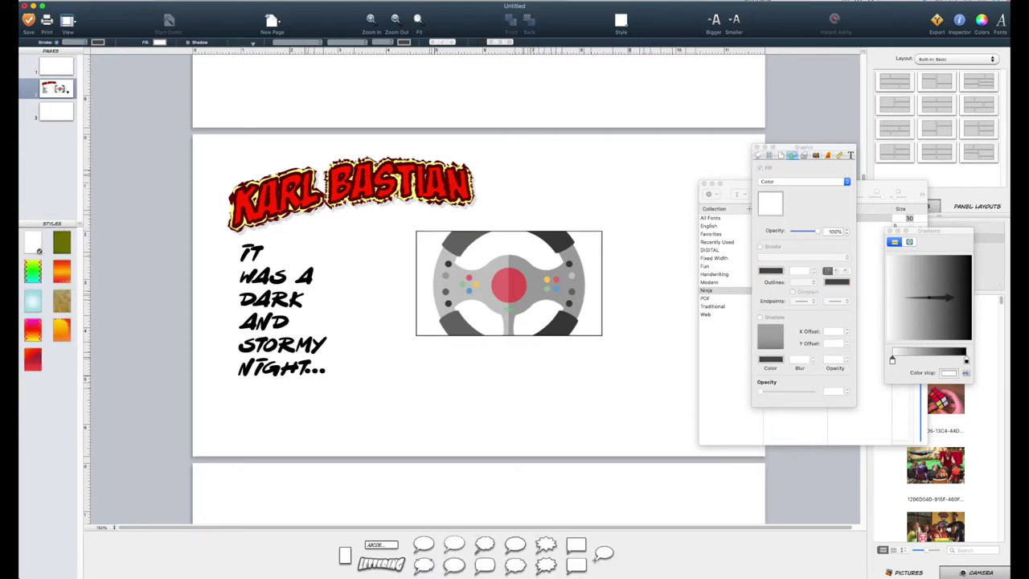
# - Add a second steering-wheel copy from the JPEGs folder, then delete it
pyautogui.press('super+Tab')
pyautogui.moveTo(815, 229); pyautogui.dragTo(532, 399)
pyautogui.click(532, 293)
pyautogui.press('Delete')
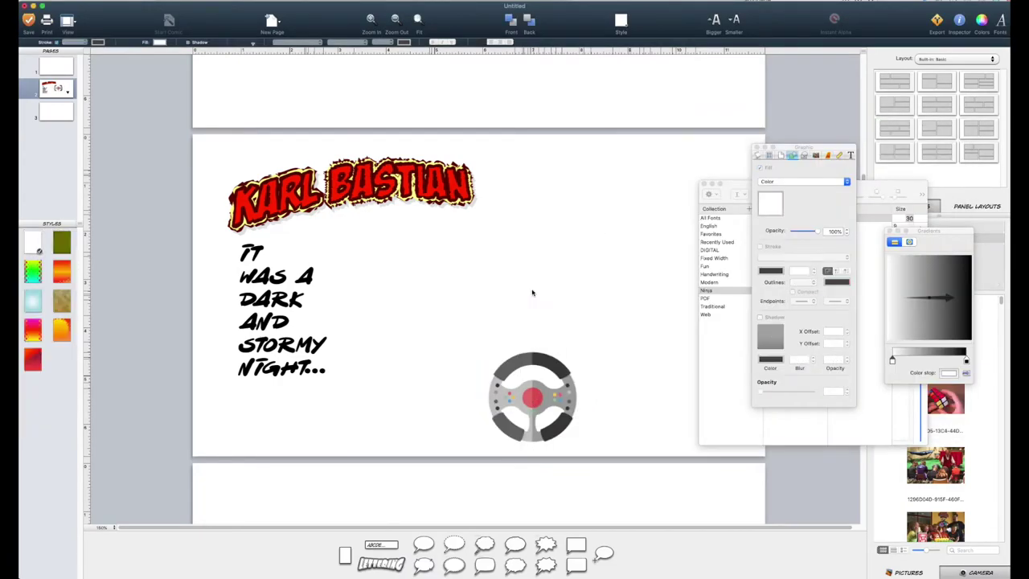
# - Move the steering wheel up and left and tilt it about 28 degrees
pyautogui.click(526, 355)
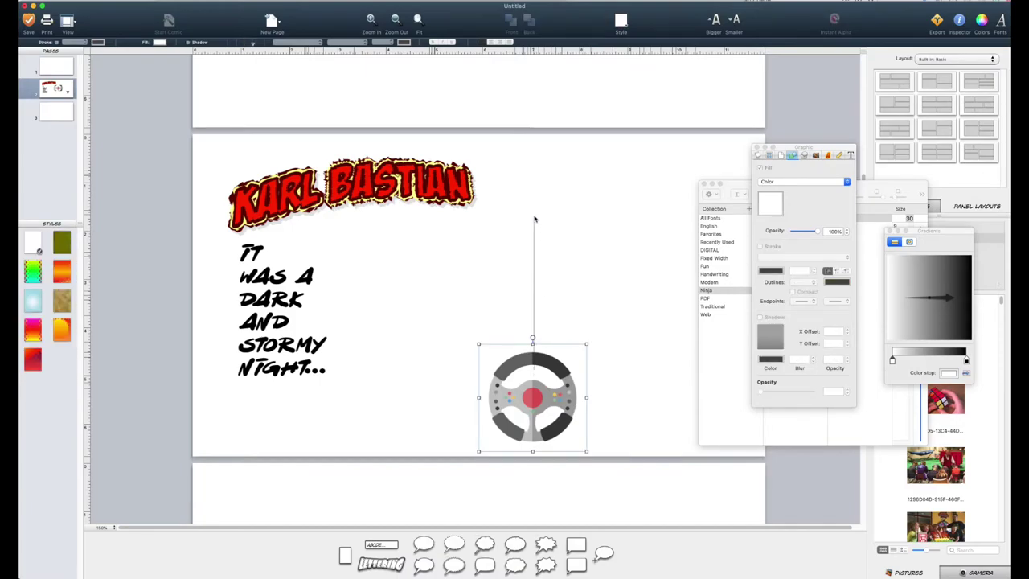
pyautogui.click(565, 377)
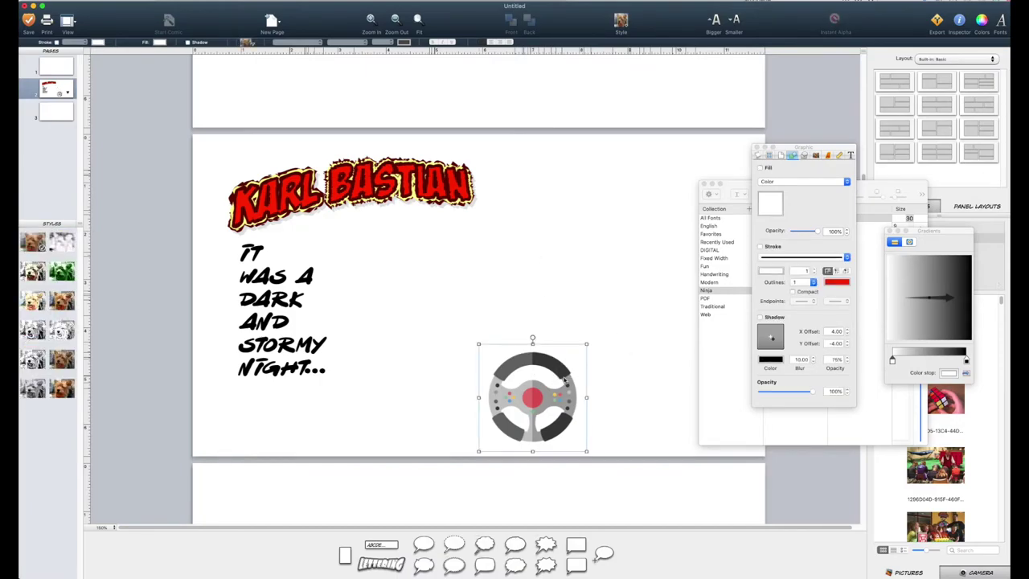
pyautogui.press('Up')
pyautogui.press('Up')
pyautogui.press('Up')
pyautogui.press('Up')
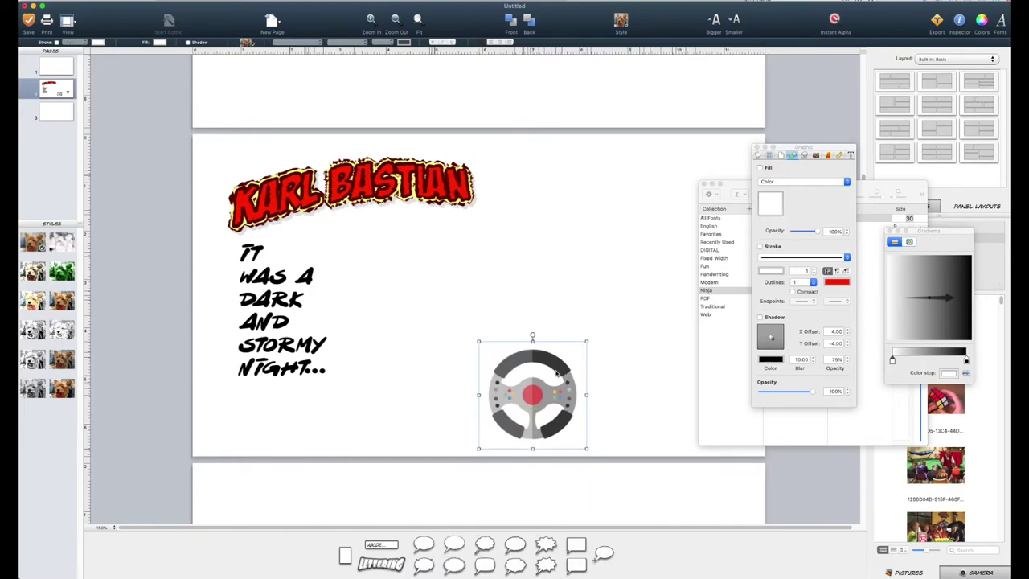
pyautogui.moveTo(557, 373); pyautogui.dragTo(511, 296)
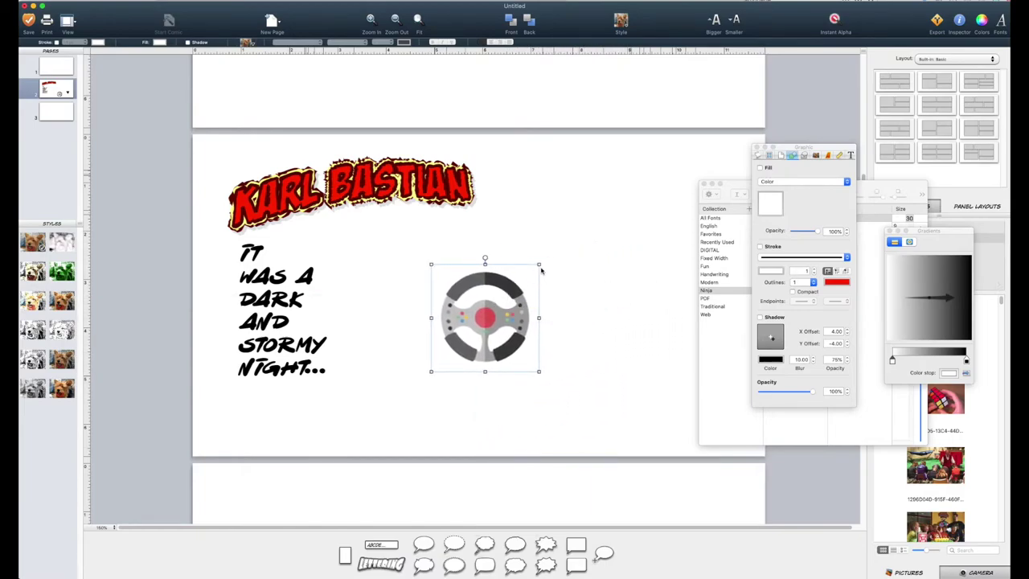
pyautogui.moveTo(485, 258); pyautogui.dragTo(526, 246)
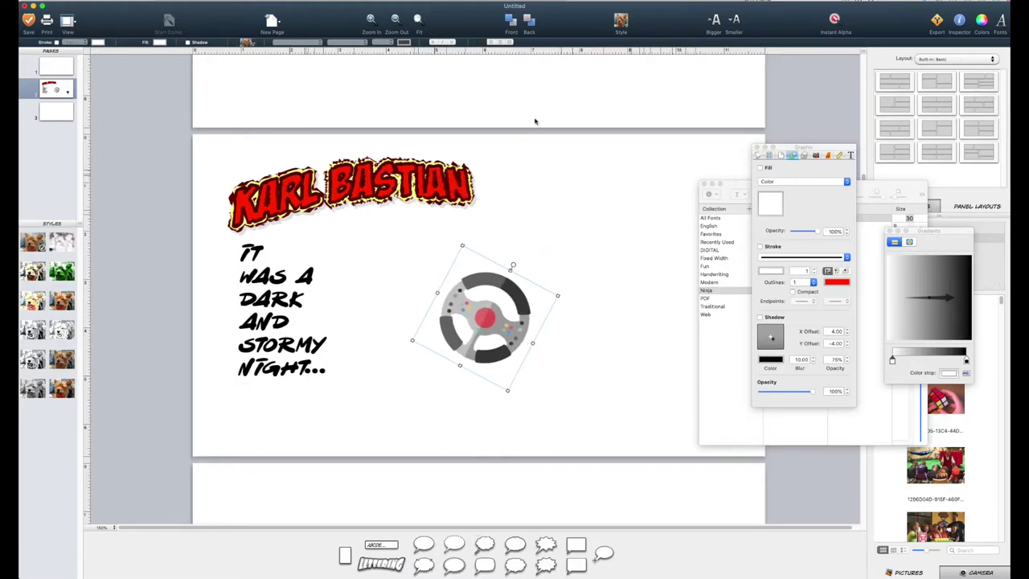
# - Place the tilted steering wheel just below the right end of the red title
pyautogui.moveTo(485, 280); pyautogui.dragTo(406, 160)
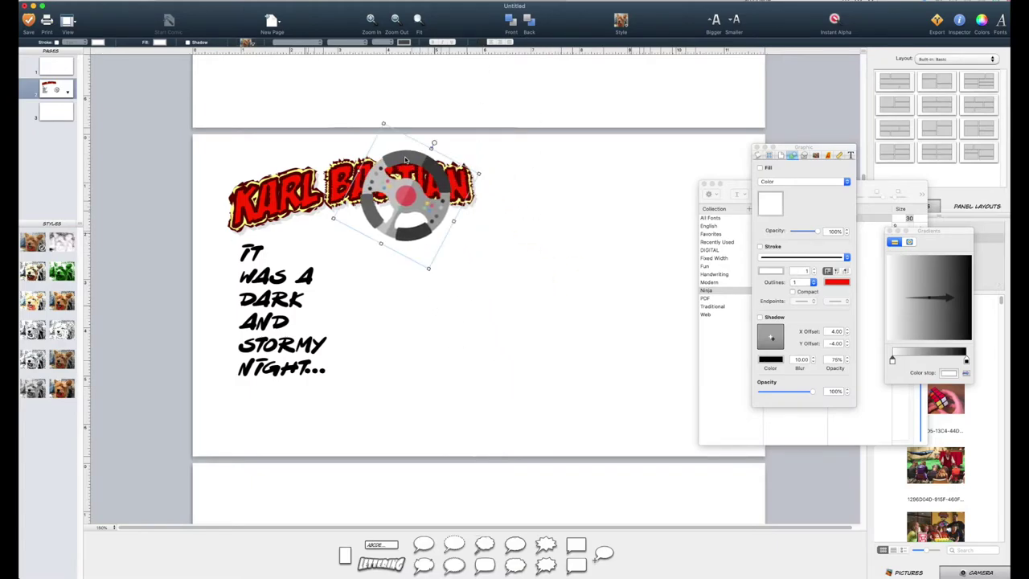
pyautogui.click(530, 22)
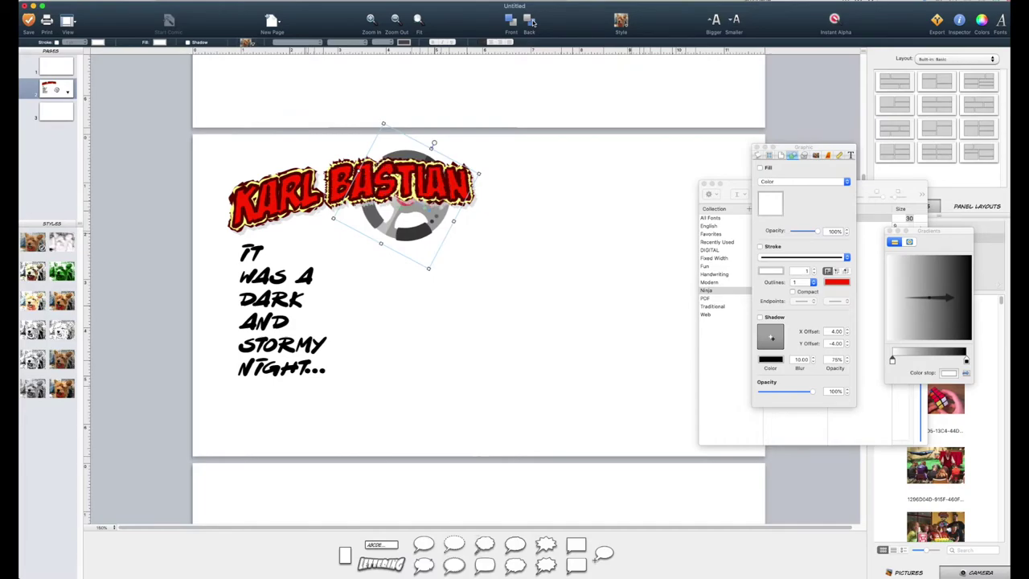
pyautogui.moveTo(397, 233); pyautogui.dragTo(457, 289)
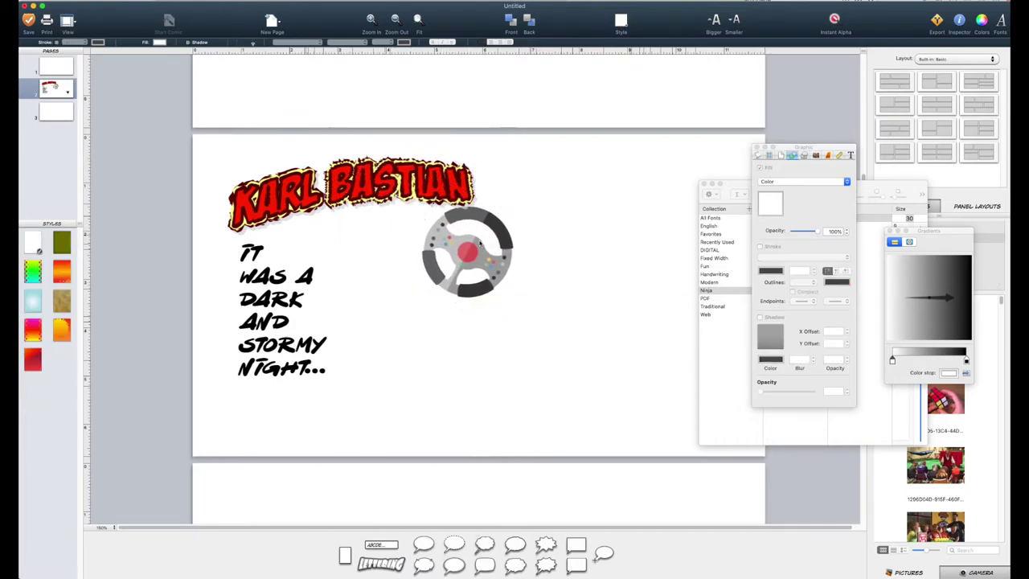
pyautogui.keyDown('shift'); pyautogui.click(398, 217); pyautogui.keyUp('shift')
pyautogui.click(384, 266)
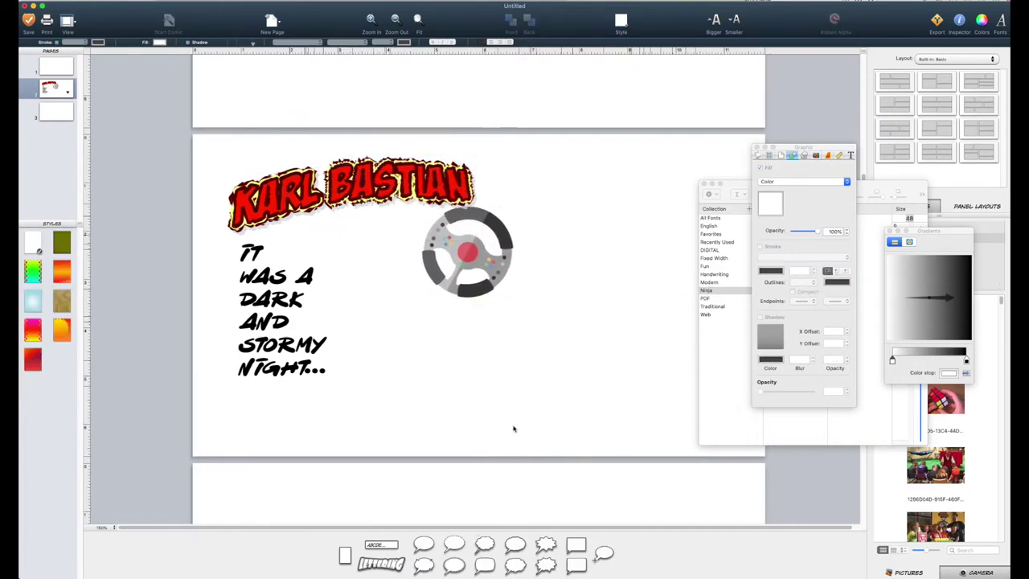
# - Add a speech balloon greeting with the author's first name, positioned beside the title and reshaped narrower and taller
pyautogui.click(424, 545)
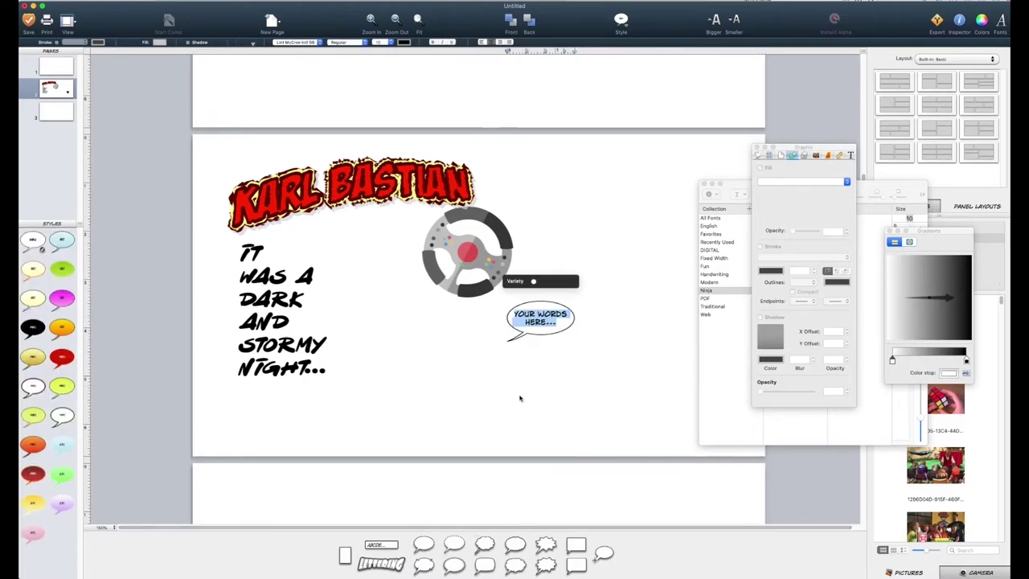
pyautogui.write('HI')
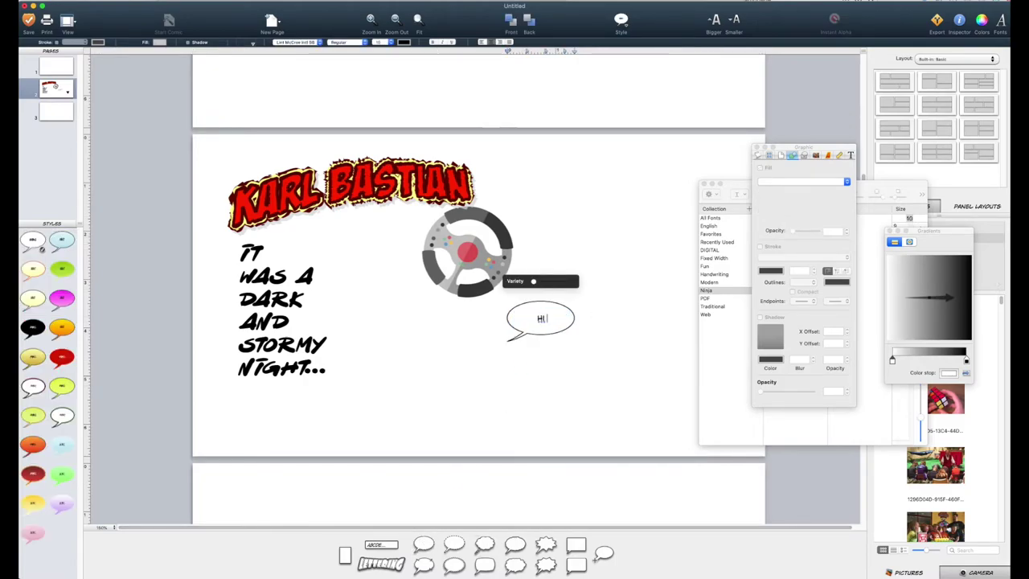
pyautogui.write(' IM KARL')
pyautogui.press('Escape')
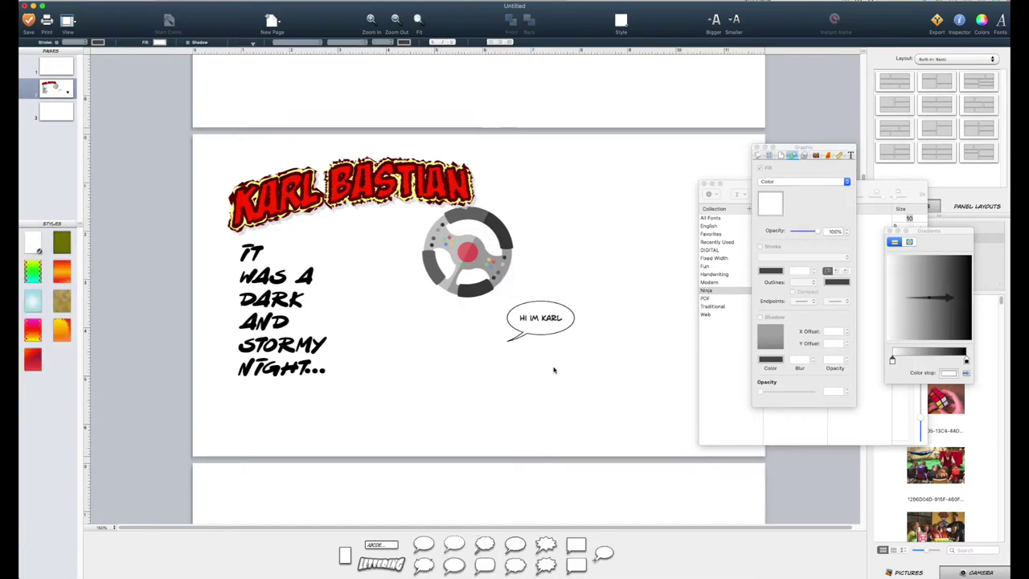
pyautogui.moveTo(540, 320); pyautogui.dragTo(569, 229)
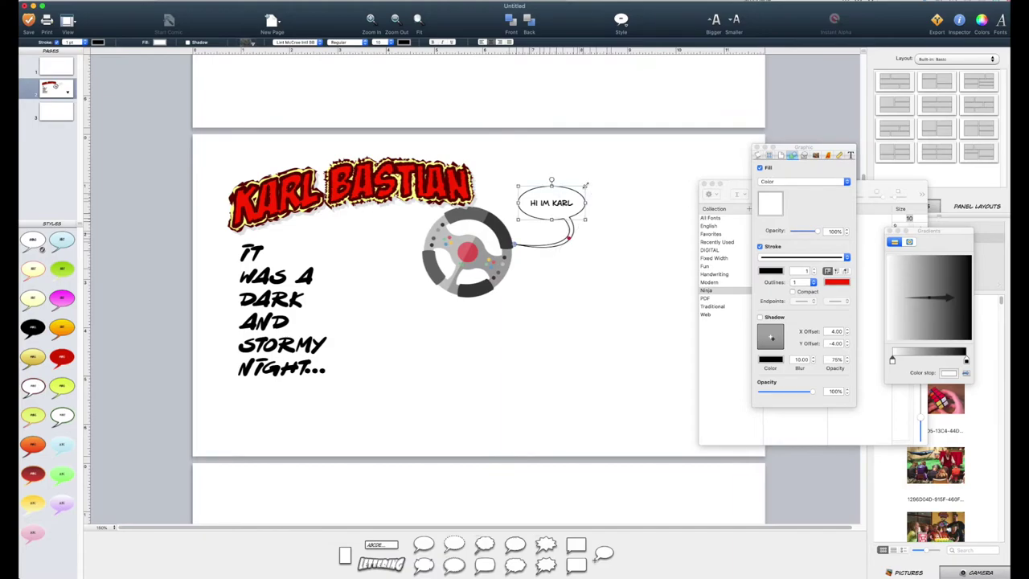
pyautogui.moveTo(632, 163); pyautogui.dragTo(579, 174)
# - Clear the balloon's text and move a new caption with the same greeting into the balloon
pyautogui.doubleClick(550, 200)
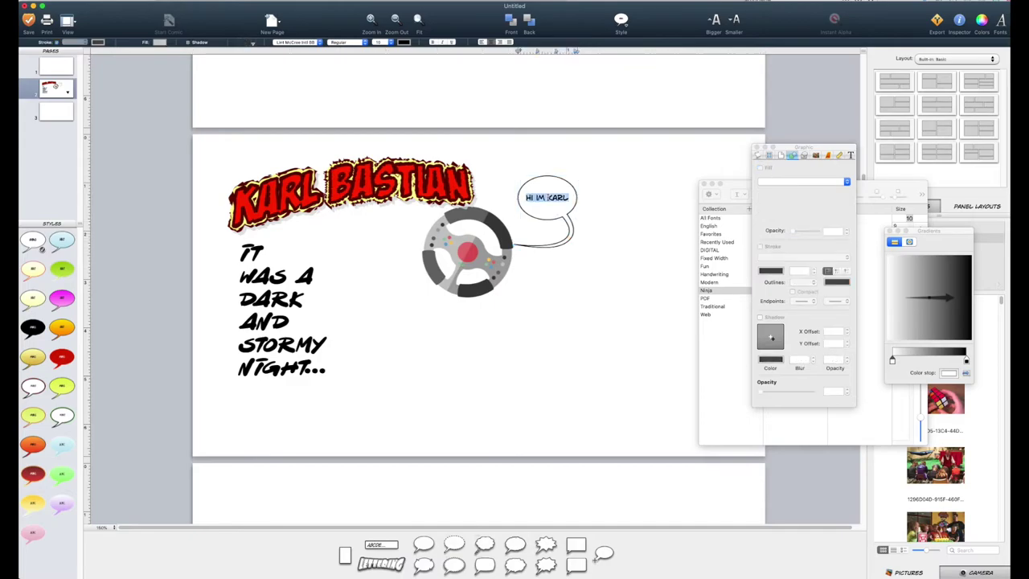
pyautogui.press('BackSpace')
pyautogui.click(603, 308)
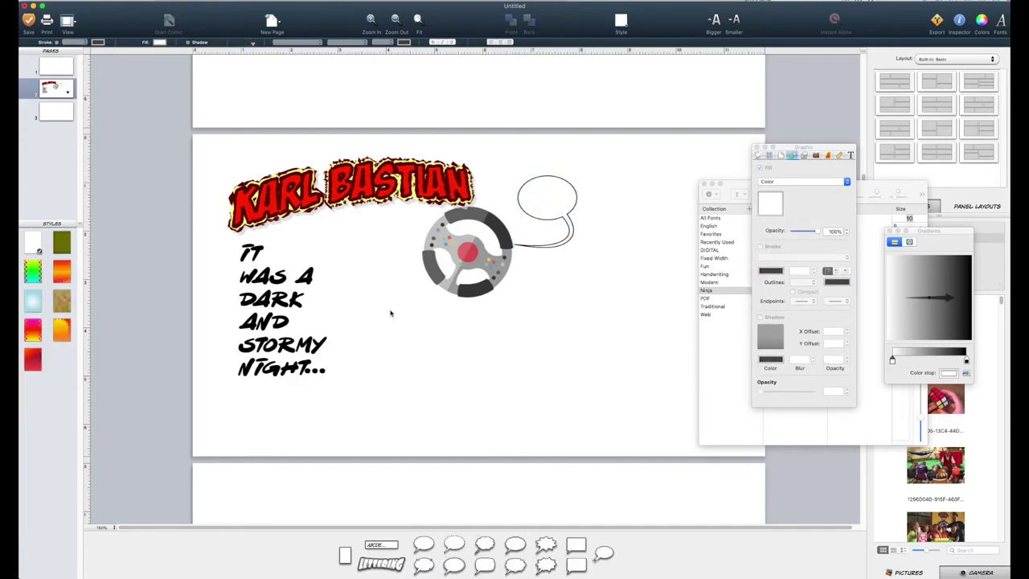
pyautogui.moveTo(381, 545); pyautogui.dragTo(605, 376)
pyautogui.write('HI IM KARL')
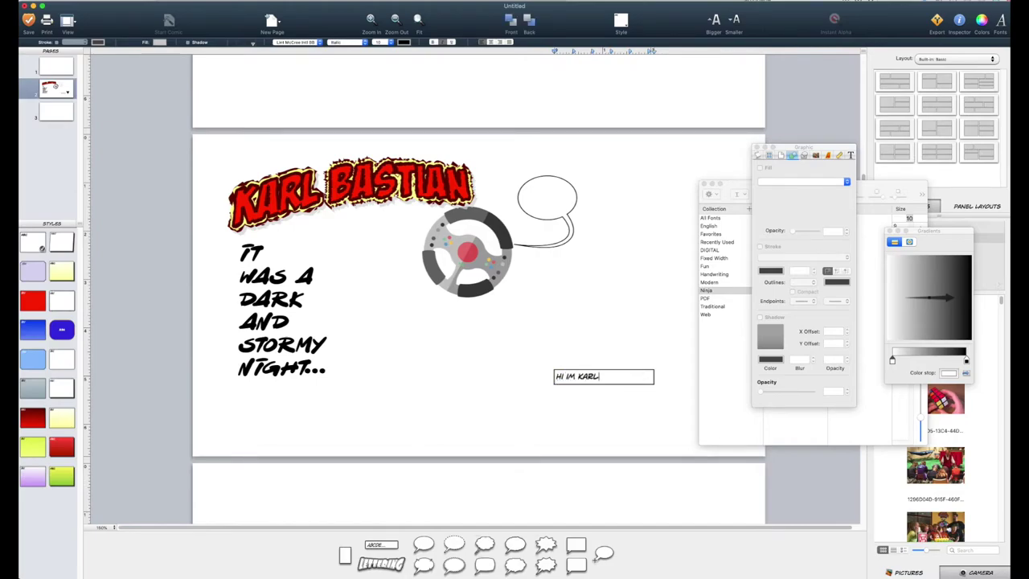
pyautogui.press('Escape')
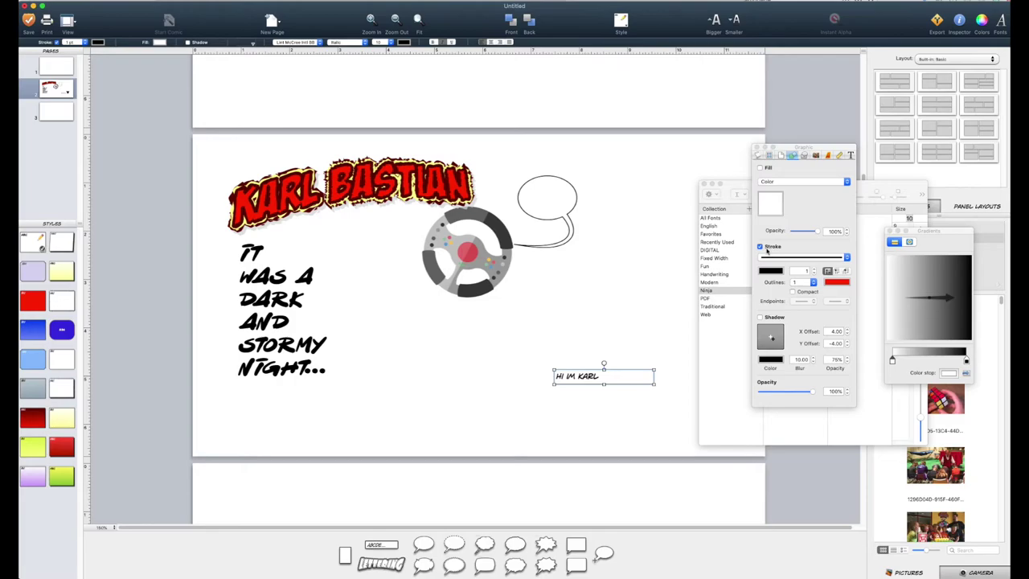
pyautogui.click(657, 340)
pyautogui.moveTo(605, 373); pyautogui.dragTo(570, 214)
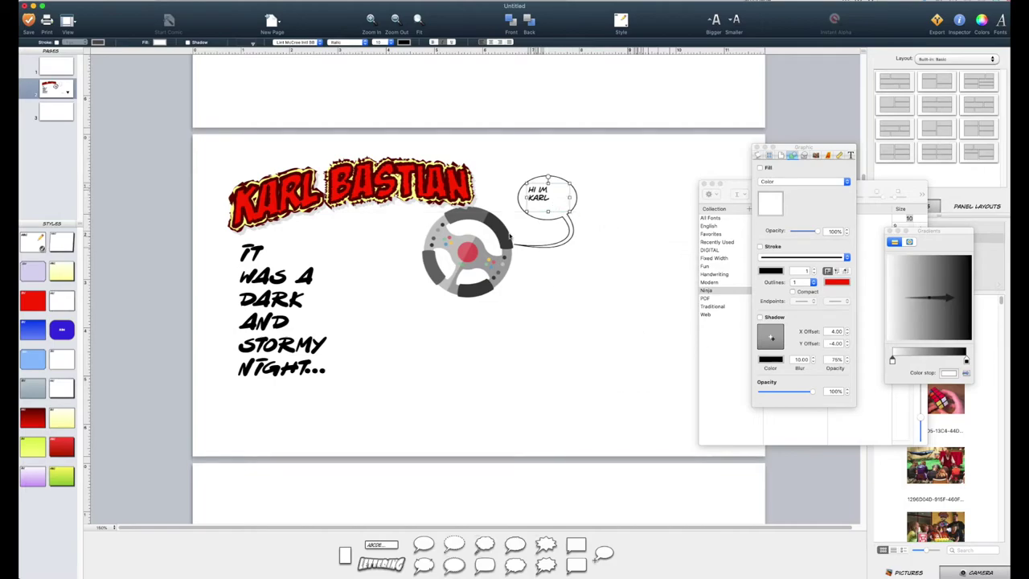
# - Enlarge the greeting text inside the balloon to 18 point
pyautogui.doubleClick(548, 193)
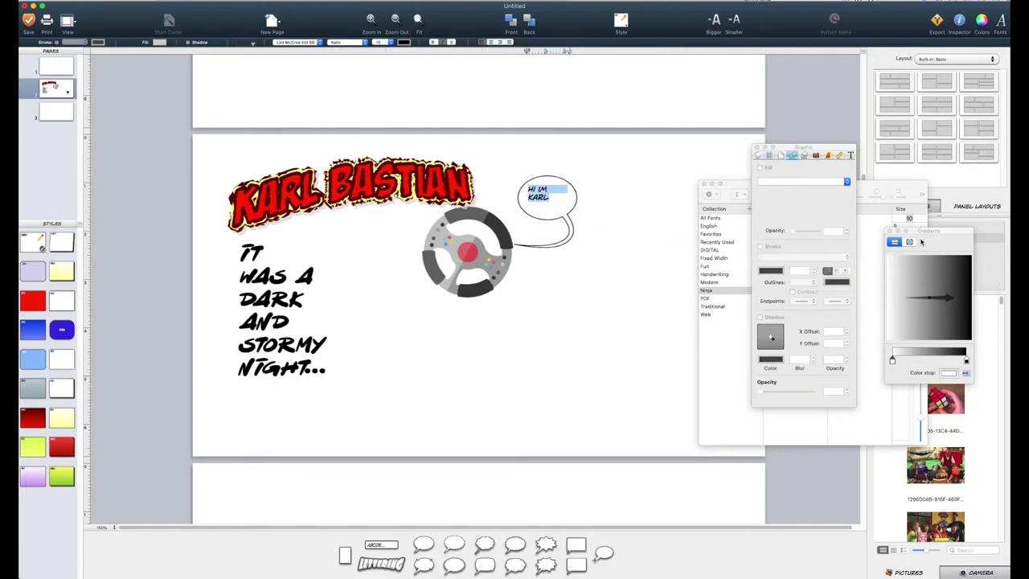
pyautogui.moveTo(922, 241); pyautogui.dragTo(785, 297)
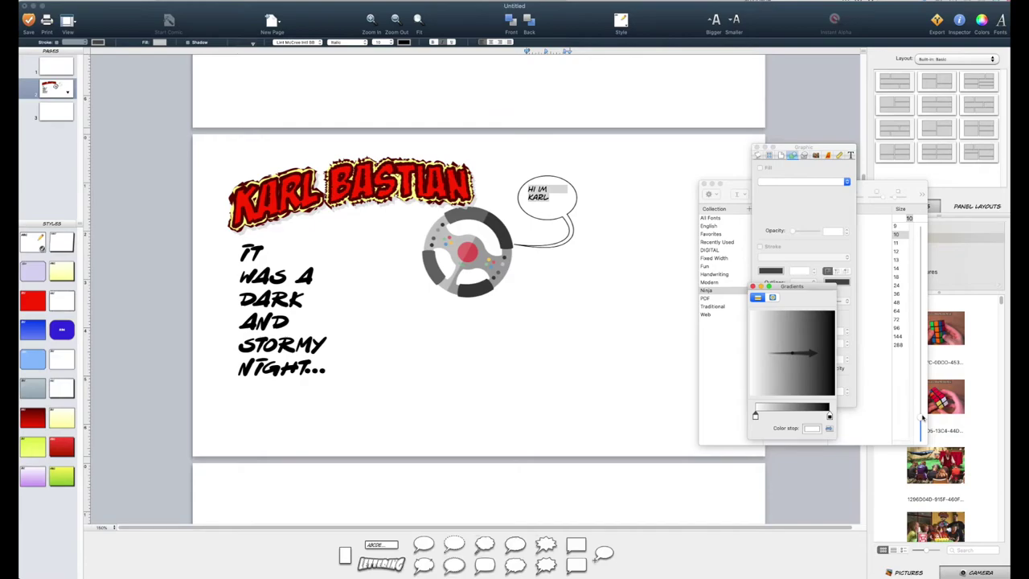
pyautogui.moveTo(922, 418); pyautogui.dragTo(922, 401)
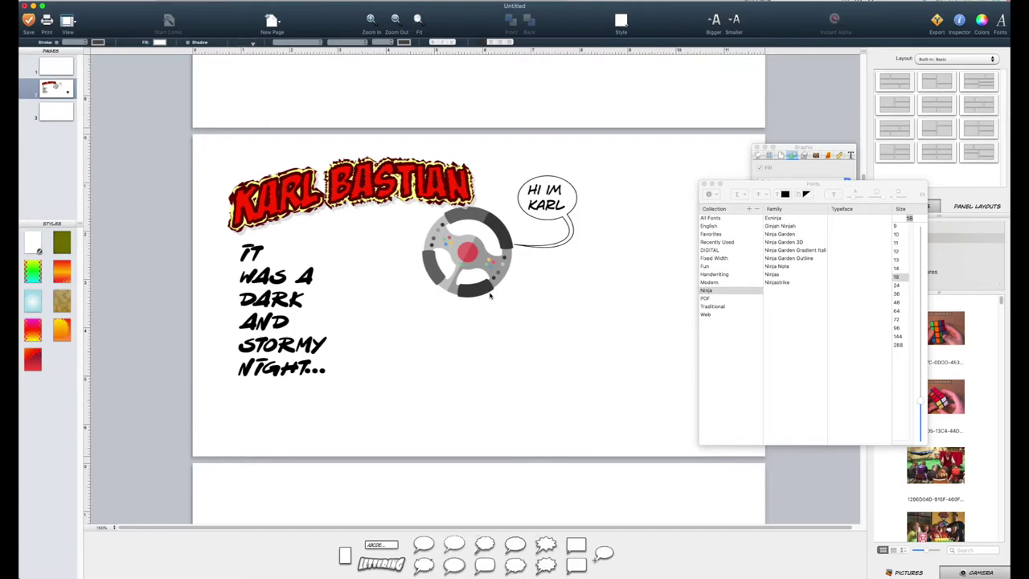
# - Apply the green-cyan halftone background to page 2 and duplicate it as page 3
pyautogui.click(618, 22)
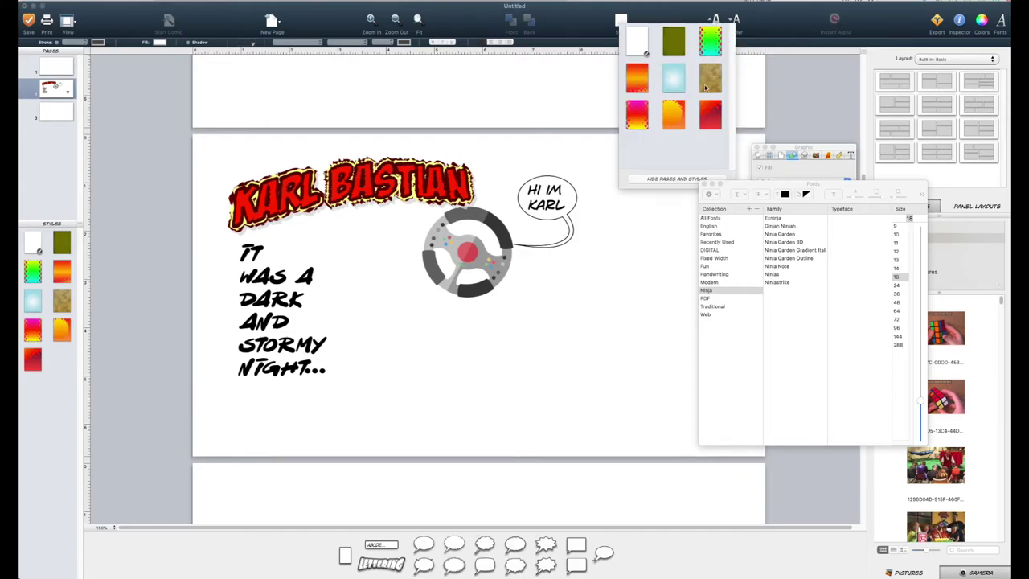
pyautogui.click(713, 46)
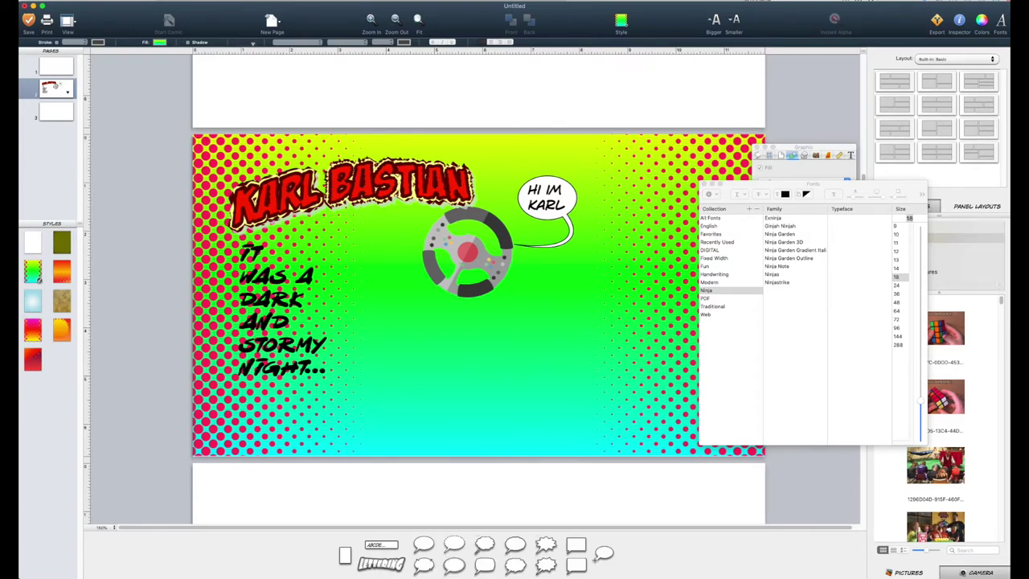
pyautogui.rightClick(67, 93)
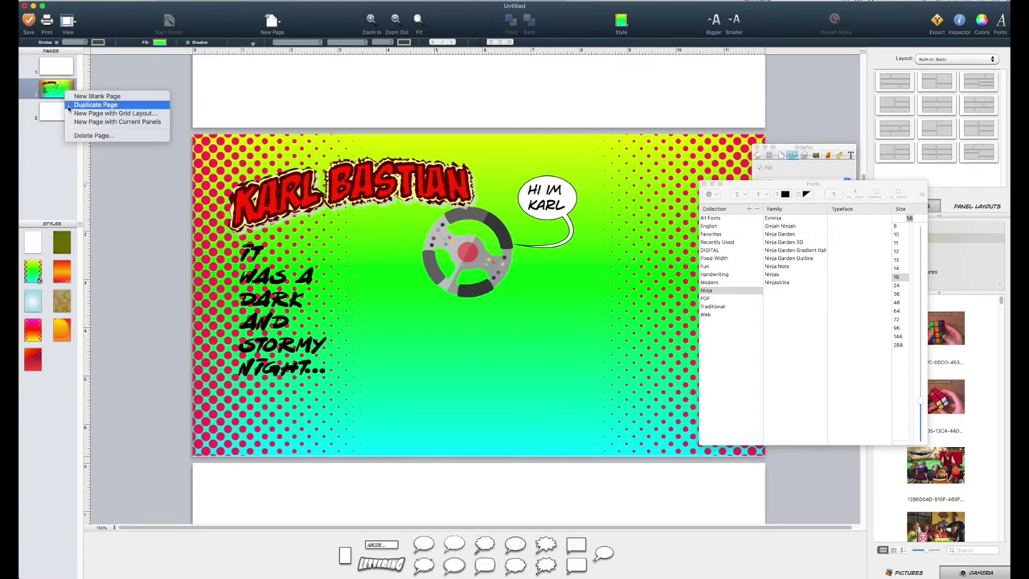
pyautogui.click(71, 105)
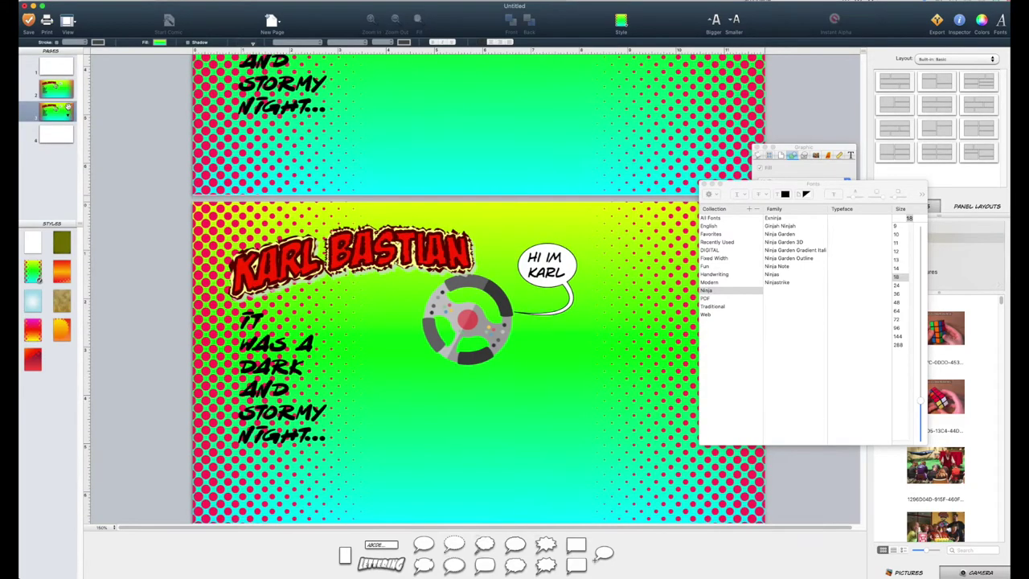
# - Delete the red title from the copied page 3
pyautogui.click(374, 269)
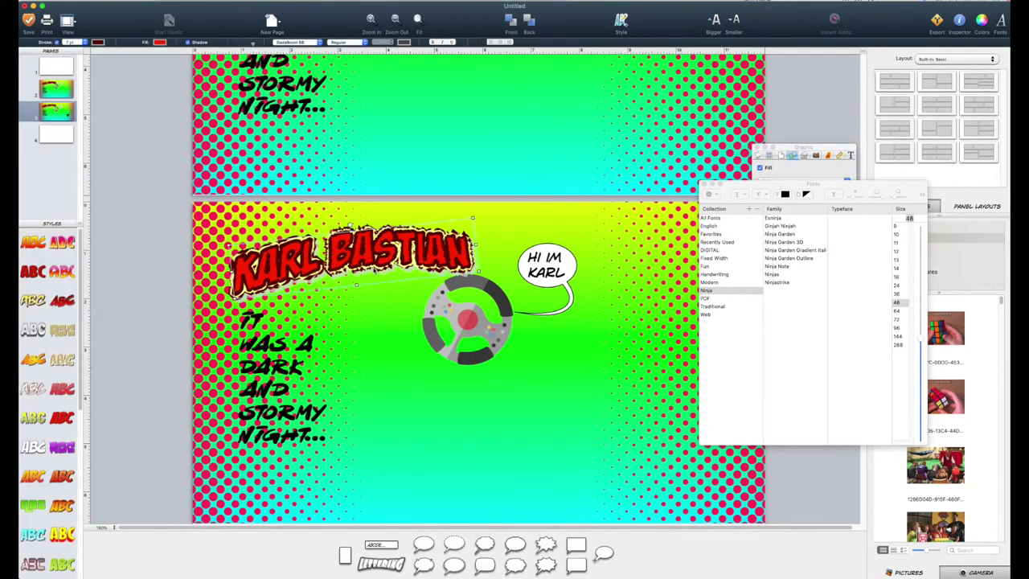
pyautogui.press('Delete')
pyautogui.click(470, 352)
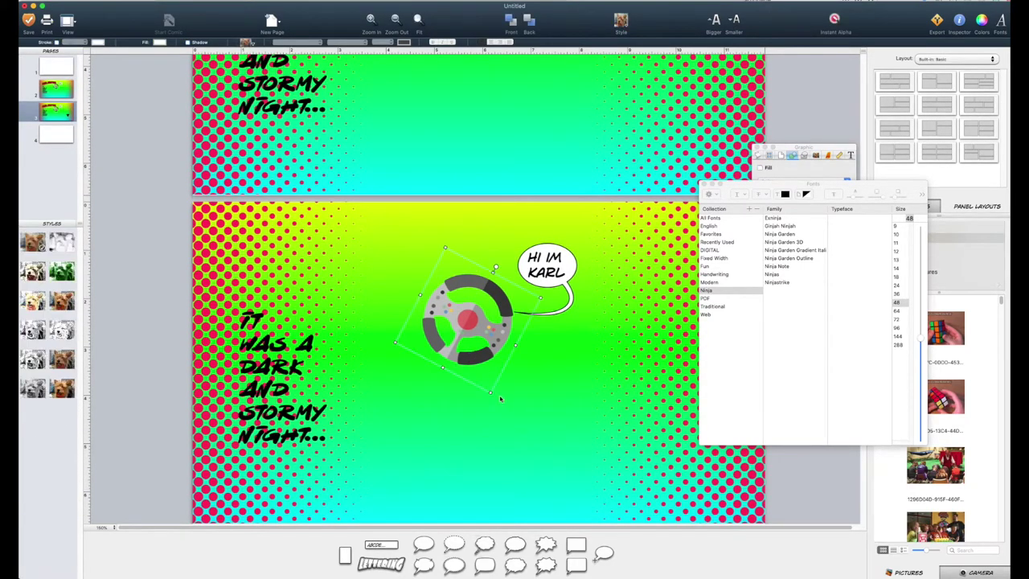
pyautogui.click(527, 443)
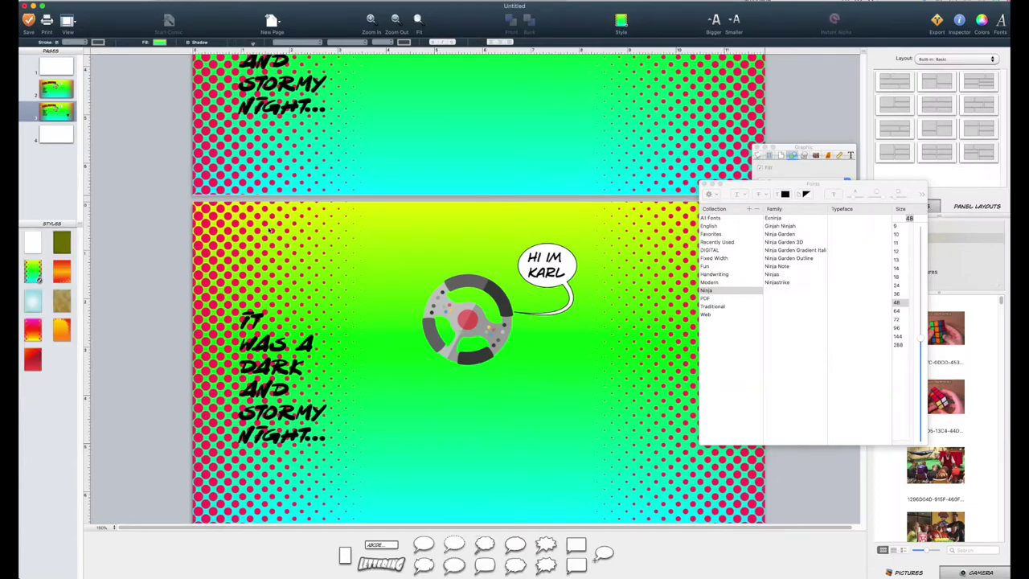
pyautogui.click(24, 0)
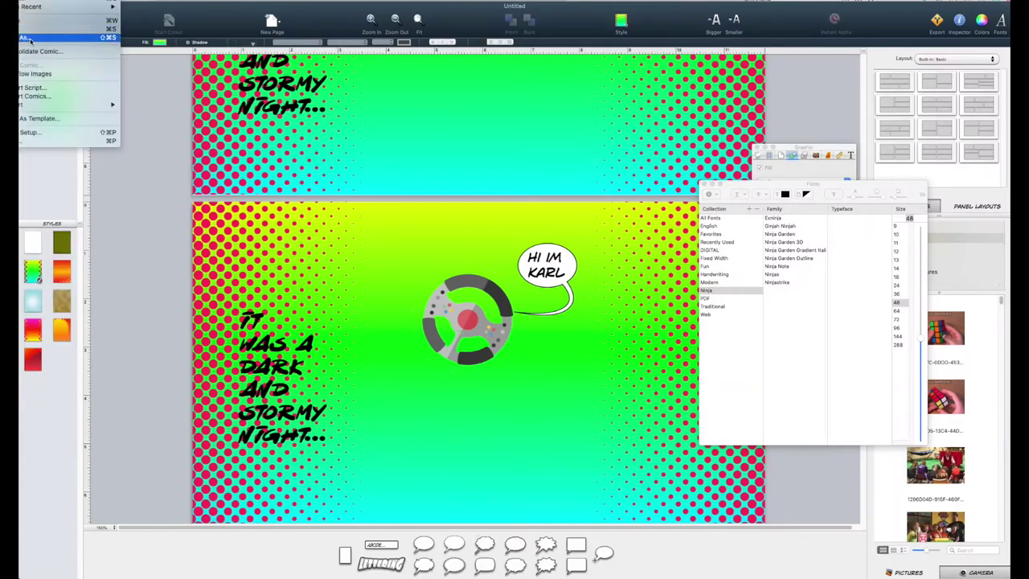
# - Open the recent 2by2 Card Game comic and add a horizontal guide at about 4.264 inches
pyautogui.moveTo(102, 9)
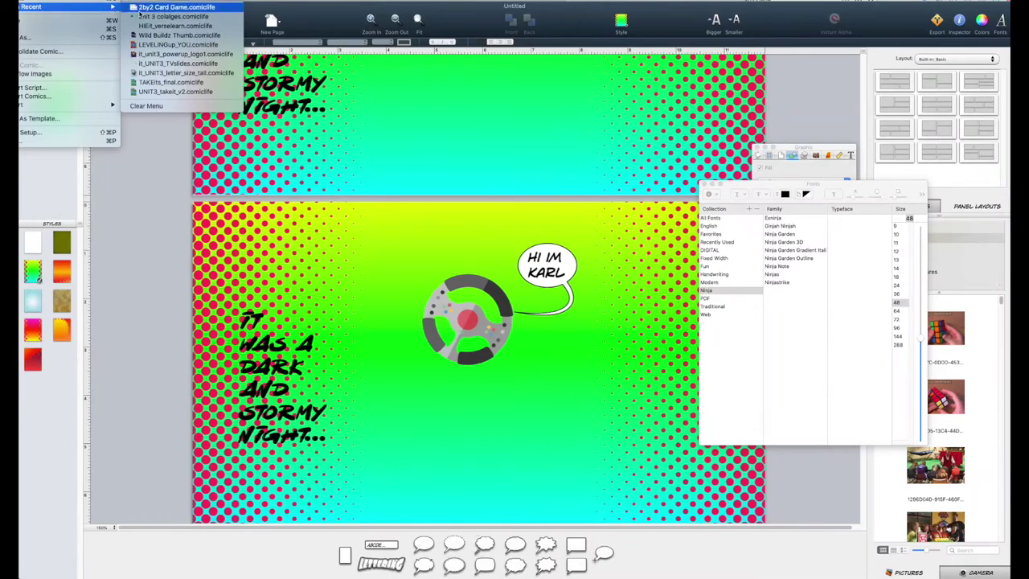
pyautogui.click(140, 7)
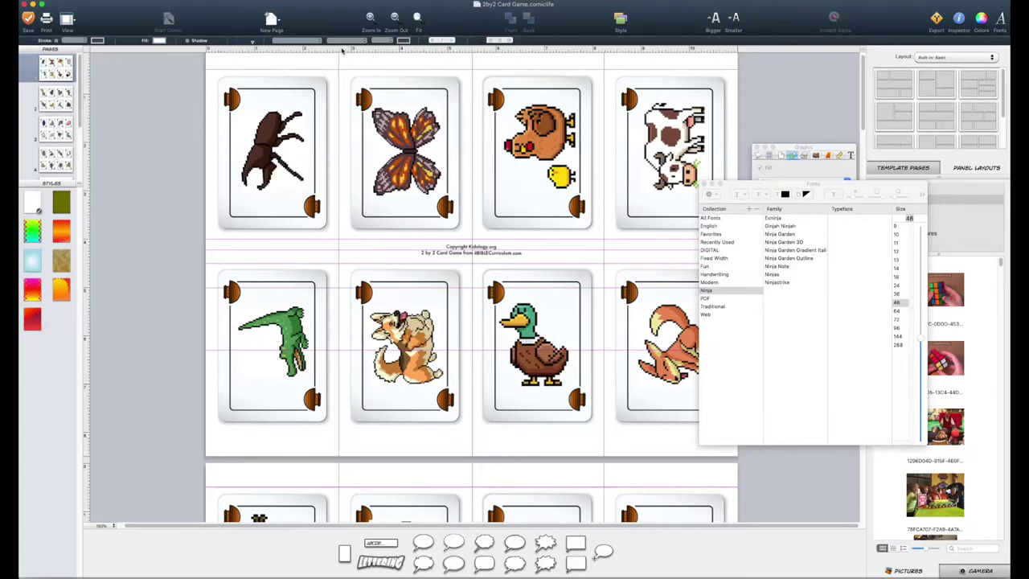
pyautogui.moveTo(342, 50); pyautogui.dragTo(328, 239)
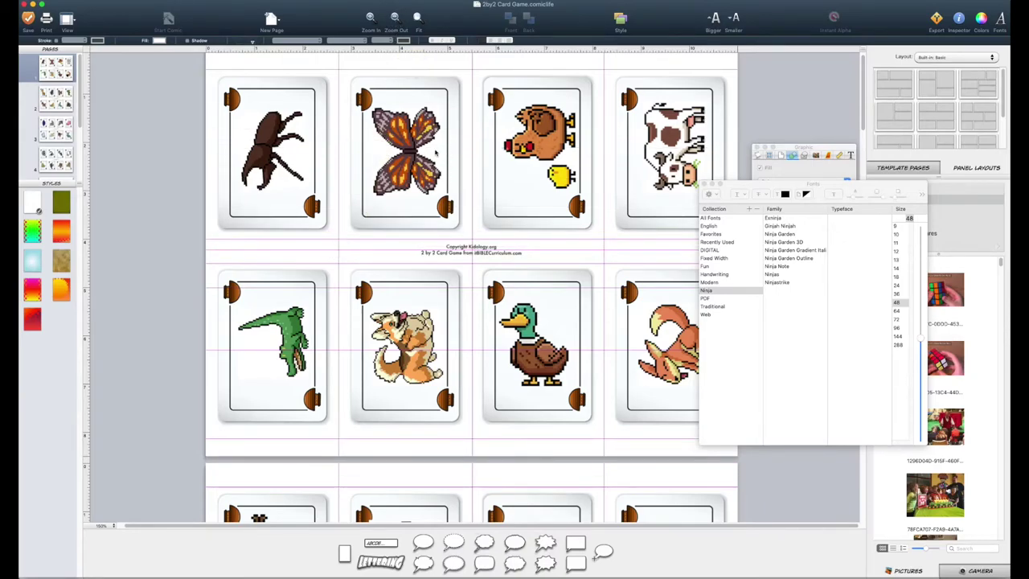
pyautogui.click(418, 147)
pyautogui.click(275, 142)
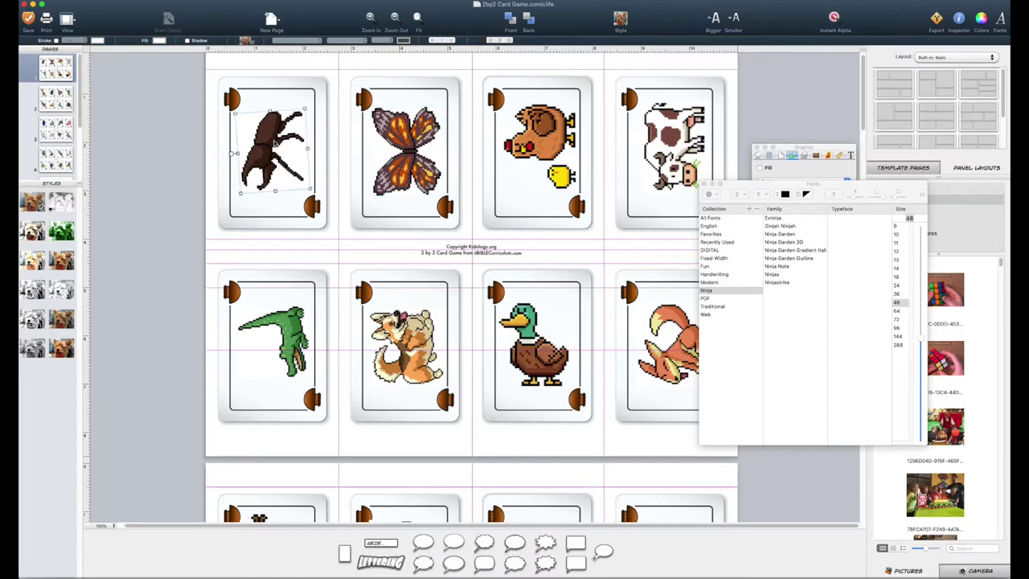
pyautogui.click(145, 142)
# - Go to the last page of blank card templates and show the Export submenu
pyautogui.scroll(-2, 67, 138)
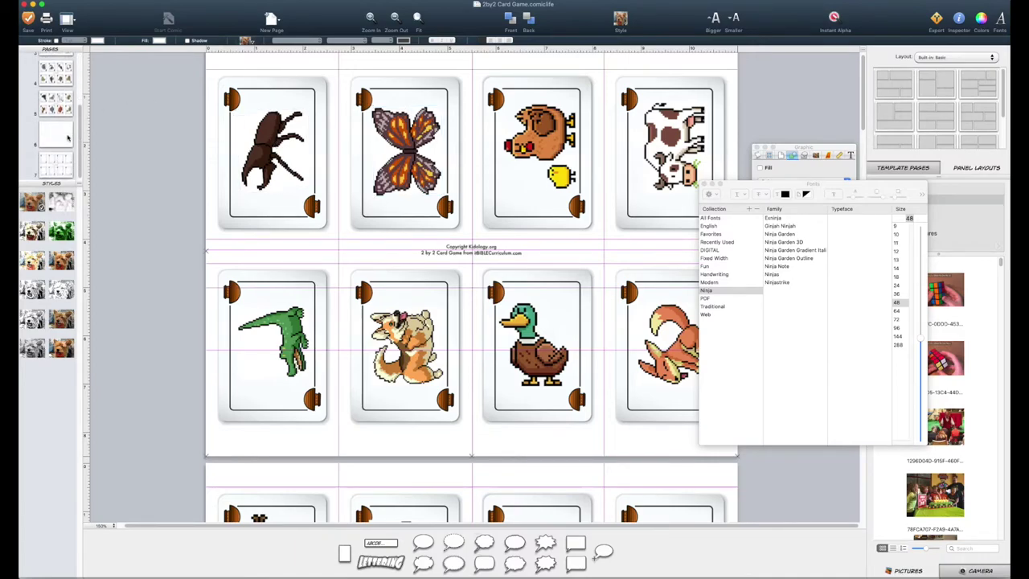
pyautogui.click(62, 157)
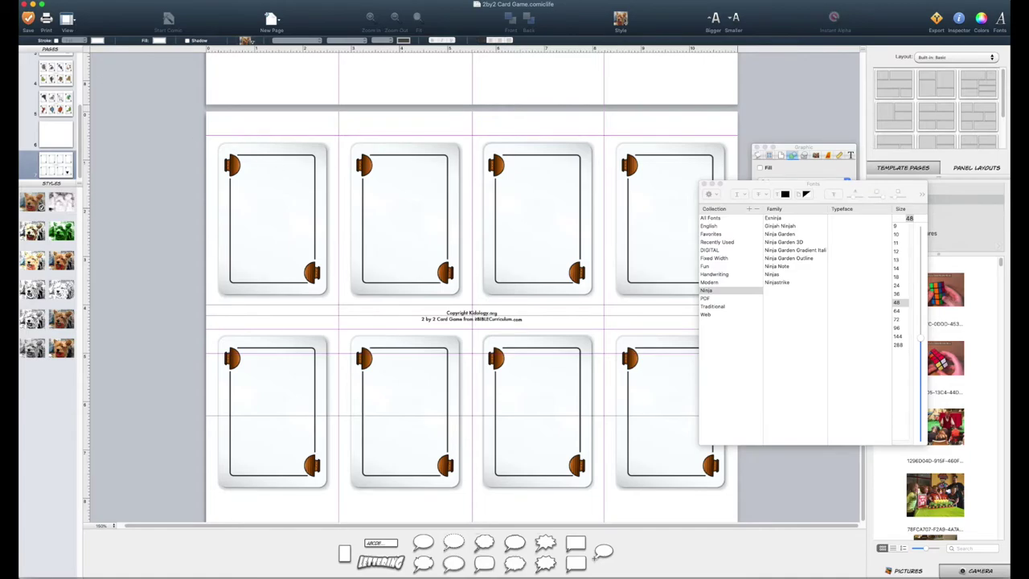
pyautogui.click(32, 2)
pyautogui.moveTo(48, 105)
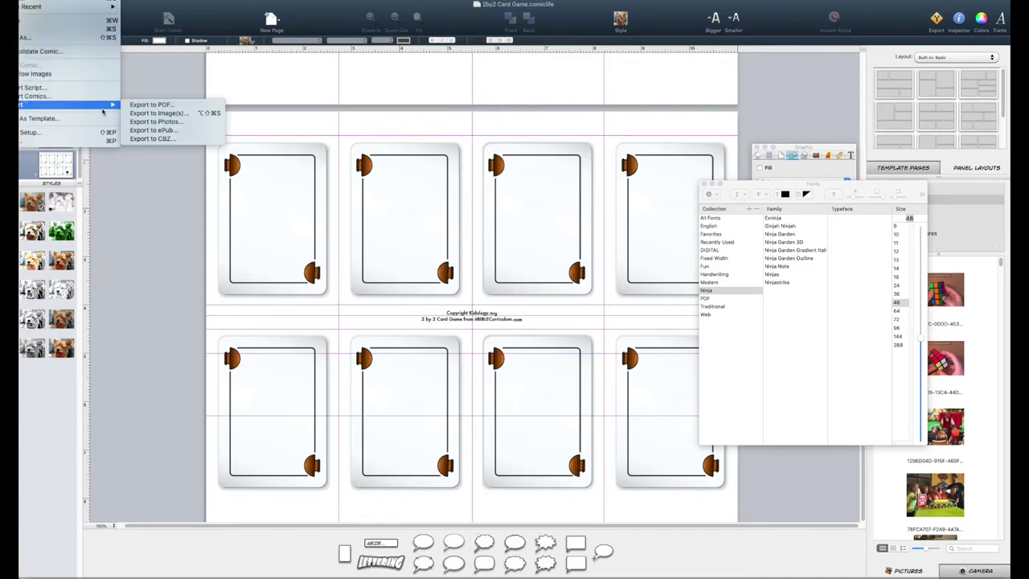
pyautogui.click(161, 115)
pyautogui.click(472, 104)
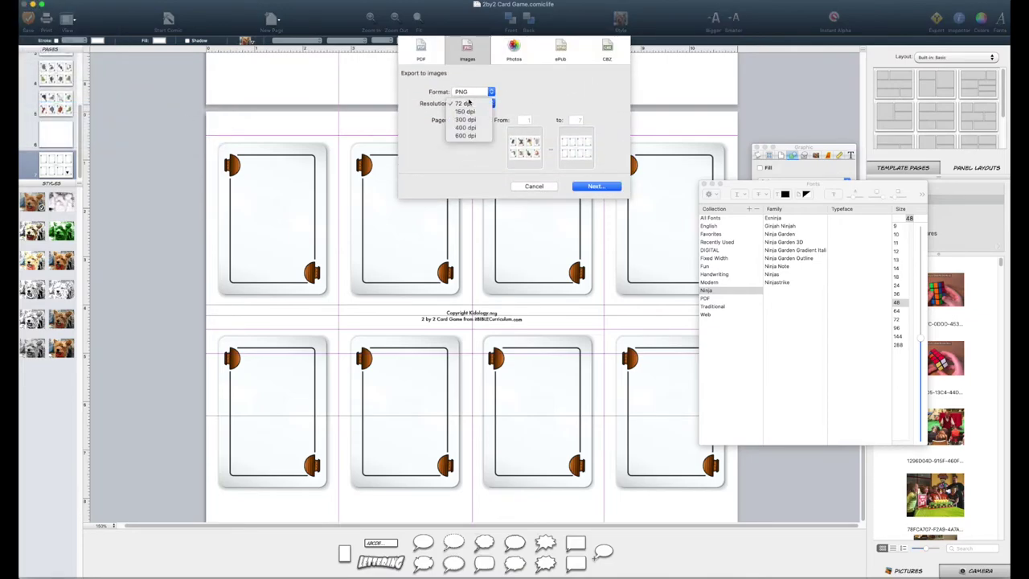
pyautogui.click(463, 120)
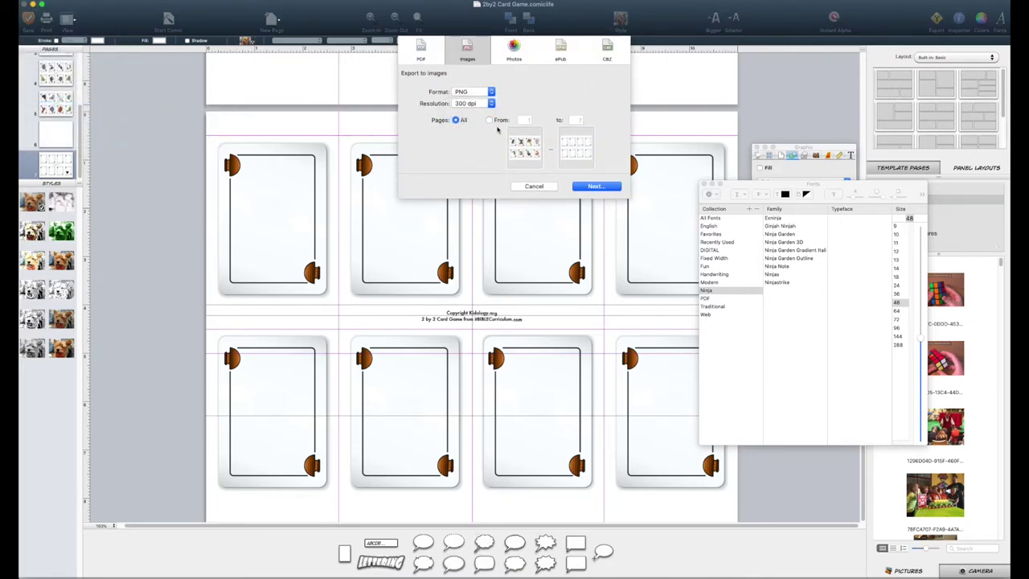
pyautogui.click(491, 120)
pyautogui.click(534, 186)
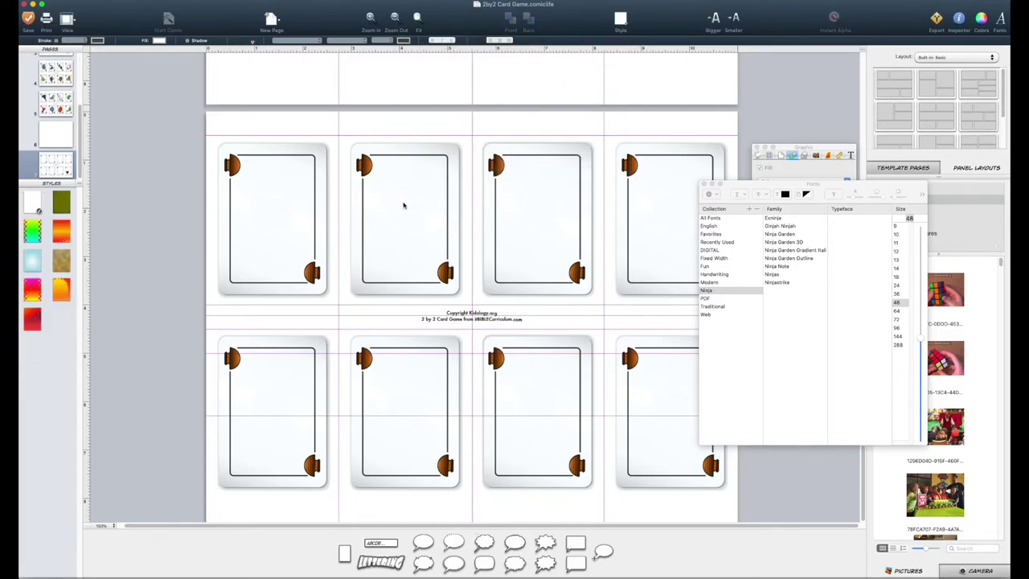
pyautogui.scroll(15, 652, 223)
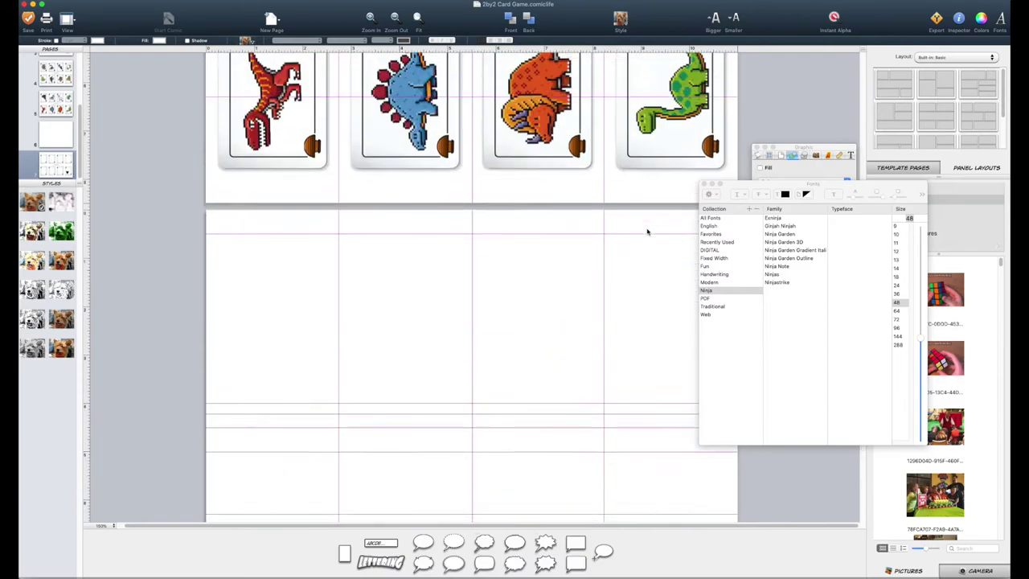
pyautogui.scroll(2, 647, 232)
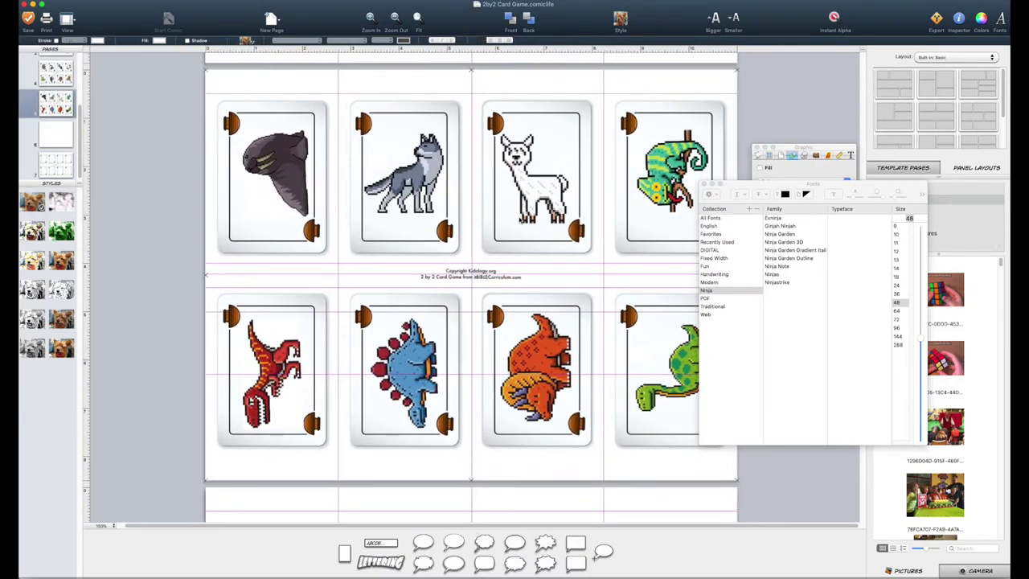
pyautogui.click(556, 130)
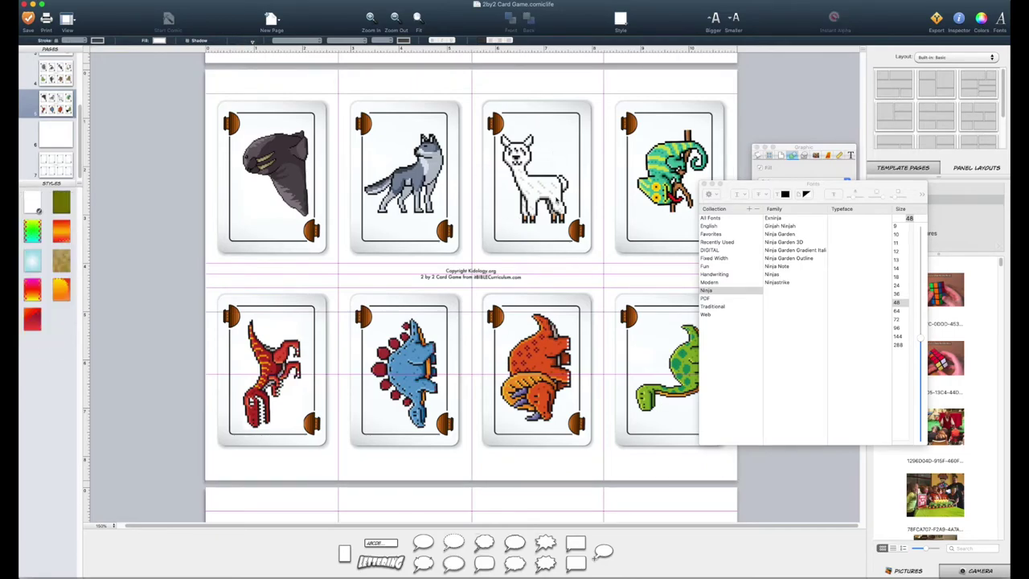
pyautogui.scroll(-15, 556, 200)
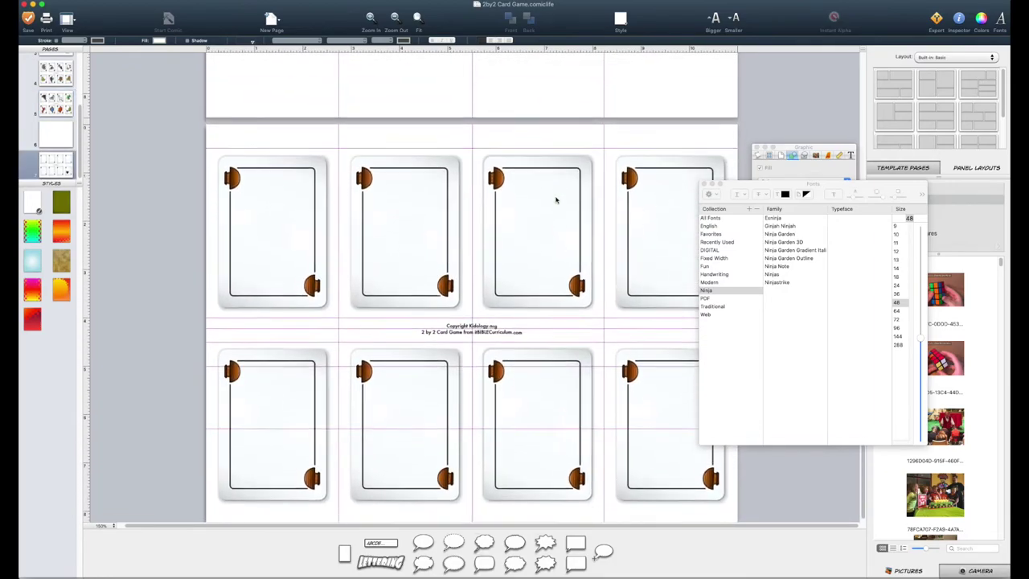
pyautogui.click(469, 314)
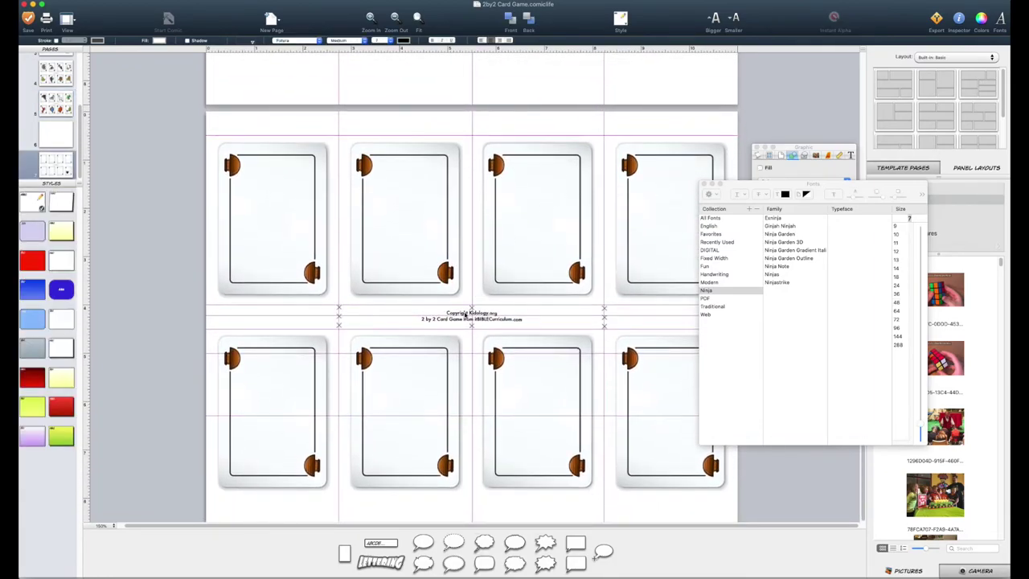
# - Unlock the first card's top-left corner picture
pyautogui.click(238, 164)
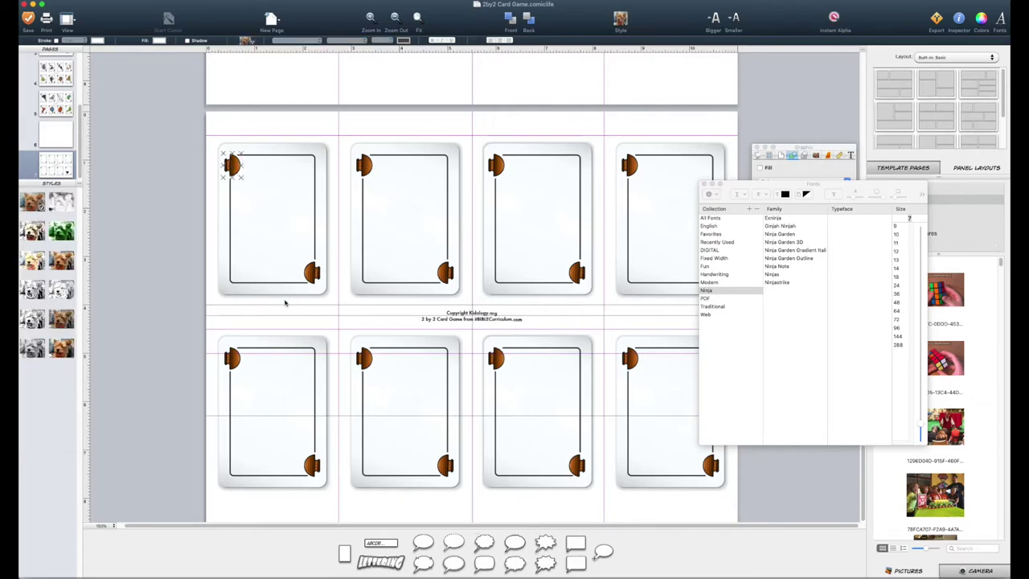
pyautogui.click(314, 272)
pyautogui.click(273, 138)
pyautogui.click(230, 165)
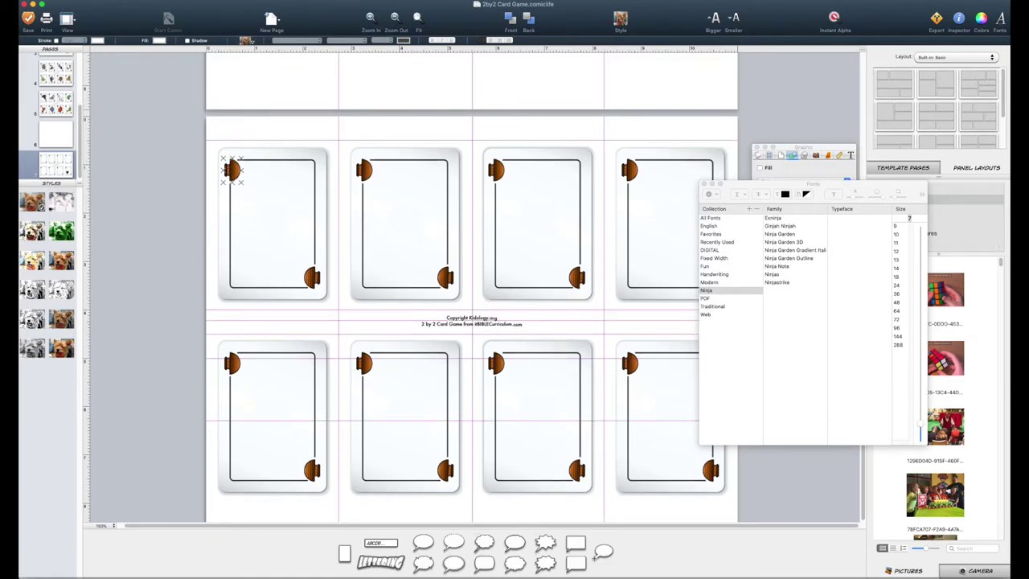
pyautogui.click(105, 0)
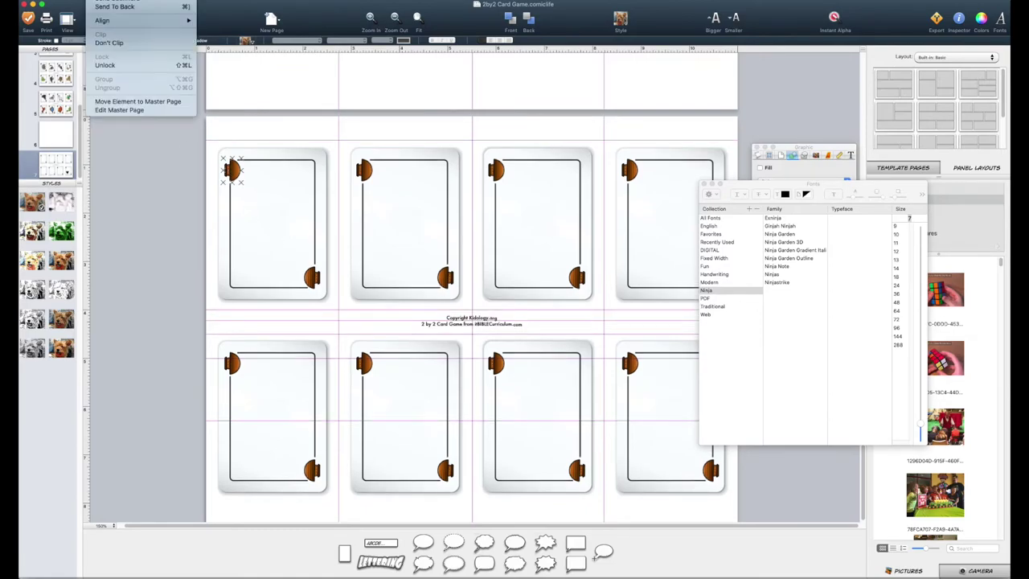
pyautogui.click(104, 65)
pyautogui.scroll(5, 252, 197)
pyautogui.scroll(3, 252, 197)
pyautogui.hotkey('ctrl', 'Up')
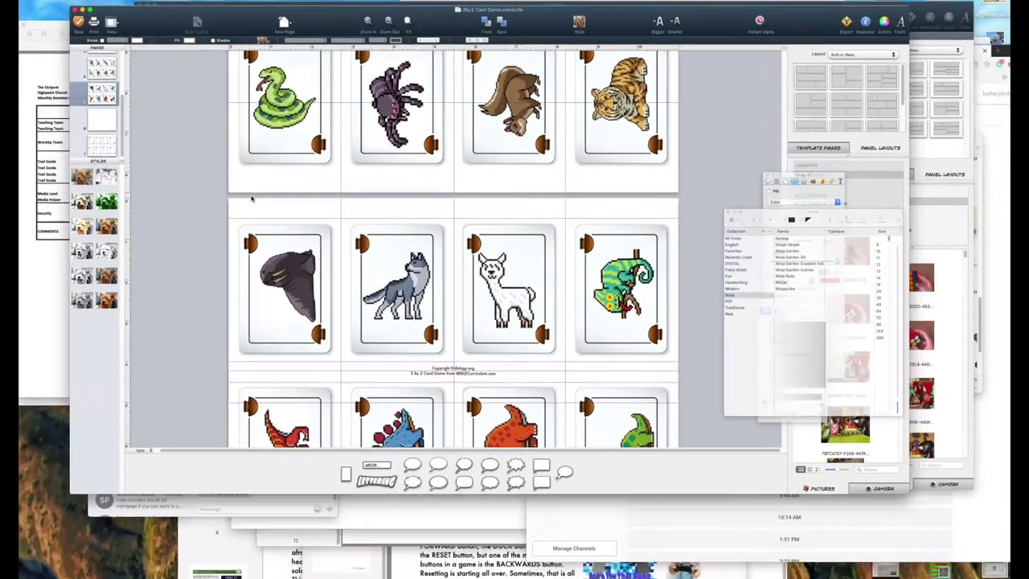
pyautogui.hotkey('ctrl', 'Up')
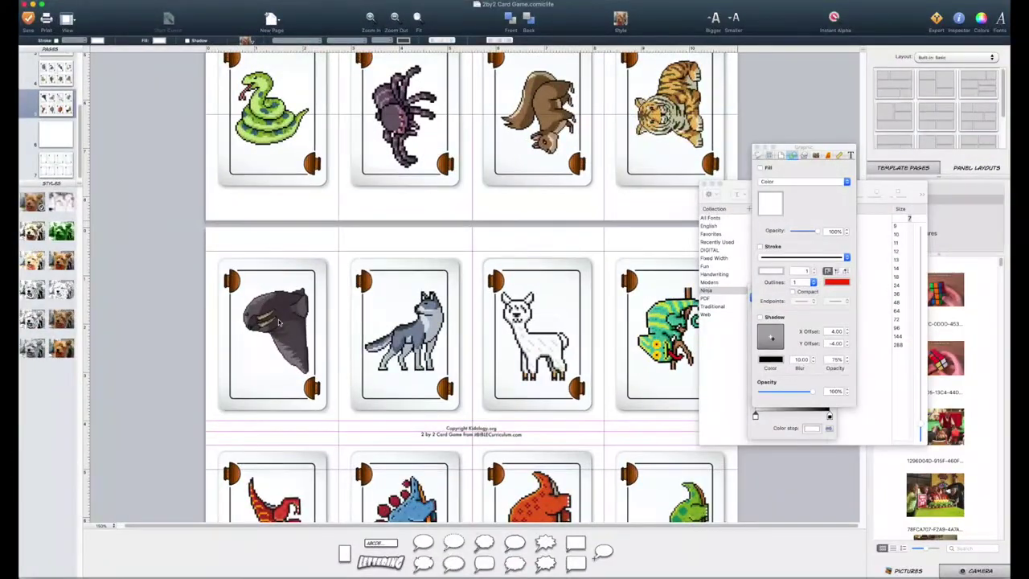
# - Lock the eight animal pictures: creature, wolf, llama, chameleon, three dinosaurs and stegosaurus
pyautogui.click(280, 322)
pyautogui.scroll(-4, 281, 318)
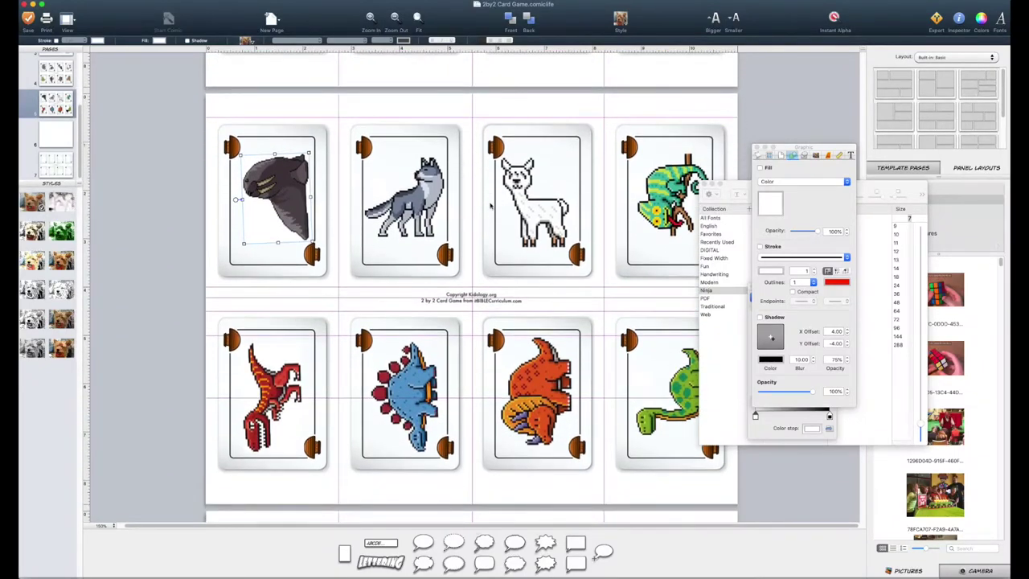
pyautogui.keyDown('shift'); pyautogui.click(424, 197); pyautogui.keyUp('shift')
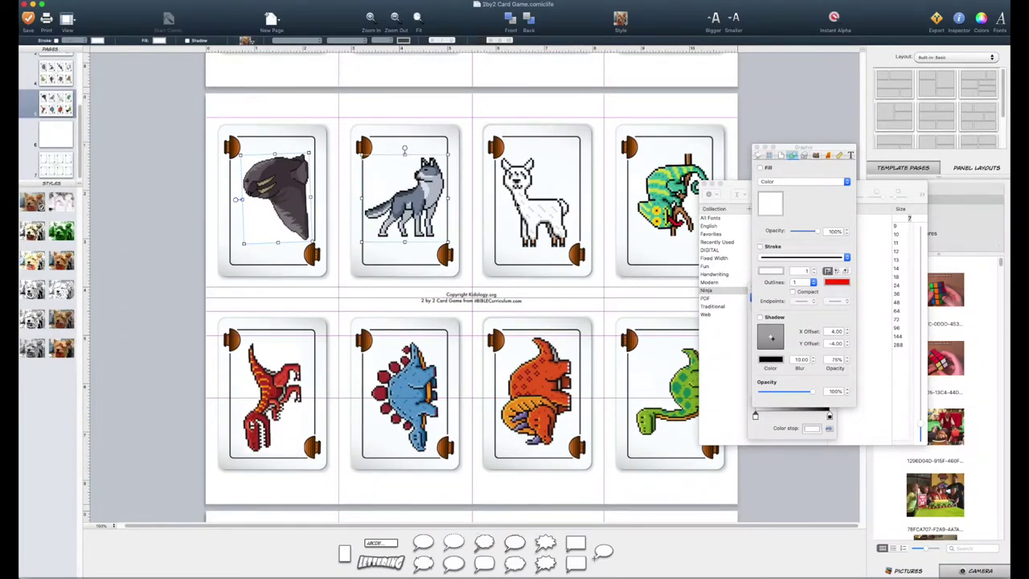
pyautogui.keyDown('shift'); pyautogui.click(521, 206); pyautogui.keyUp('shift')
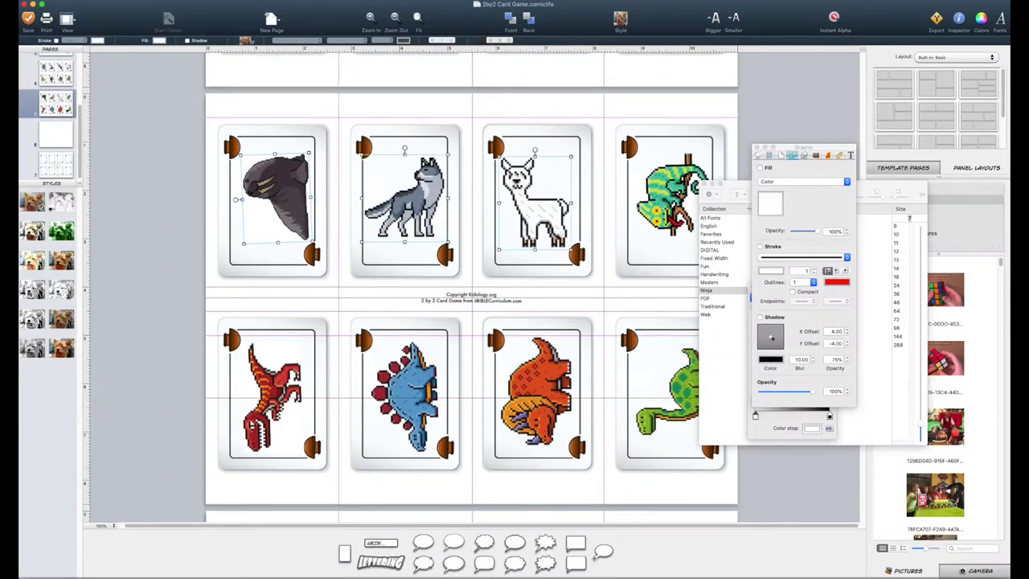
pyautogui.keyDown('shift'); pyautogui.click(681, 405); pyautogui.keyUp('shift')
pyautogui.keyDown('shift'); pyautogui.click(667, 197); pyautogui.keyUp('shift')
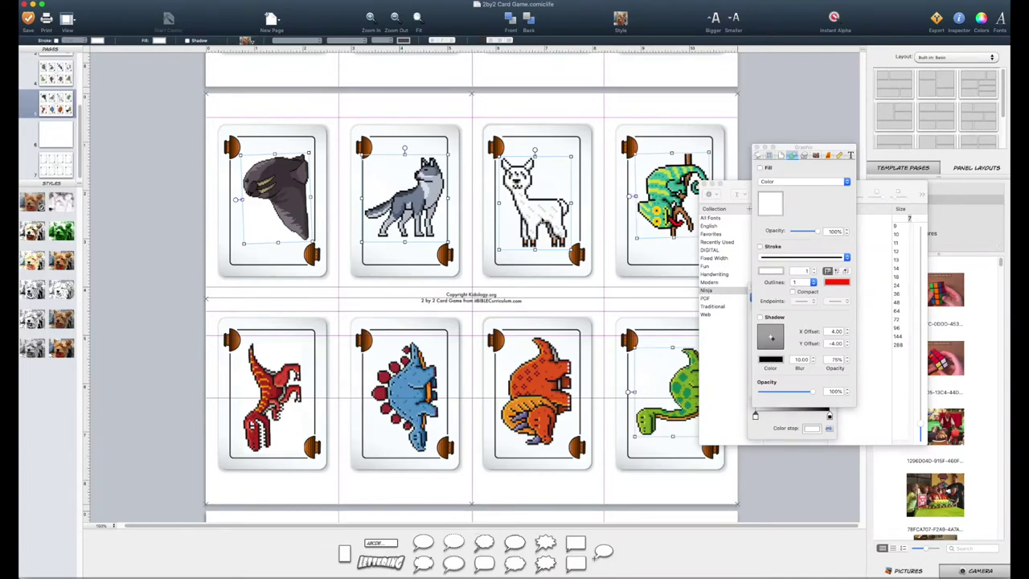
pyautogui.keyDown('shift'); pyautogui.click(534, 367); pyautogui.keyUp('shift')
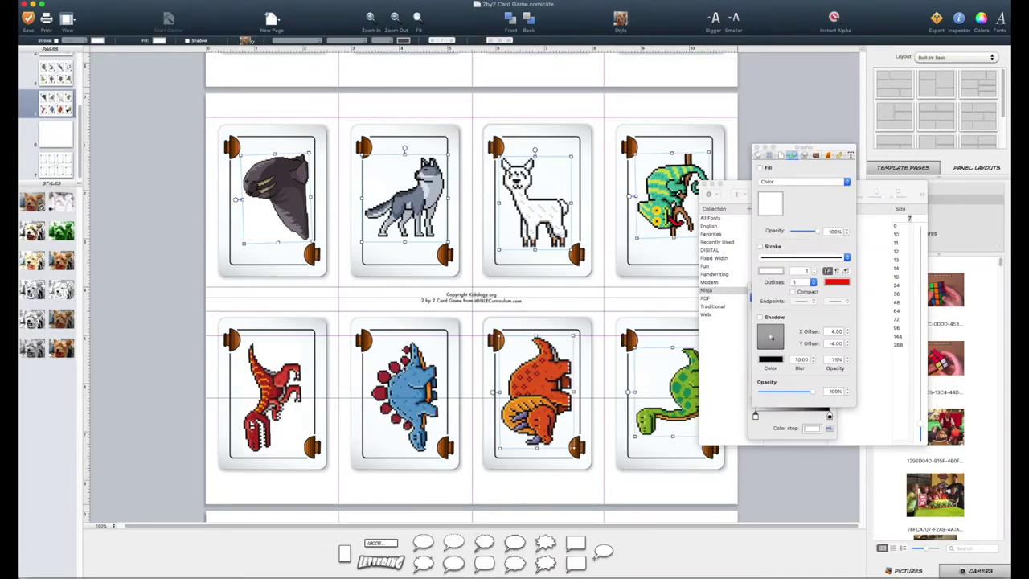
pyautogui.keyDown('shift'); pyautogui.click(273, 367); pyautogui.keyUp('shift')
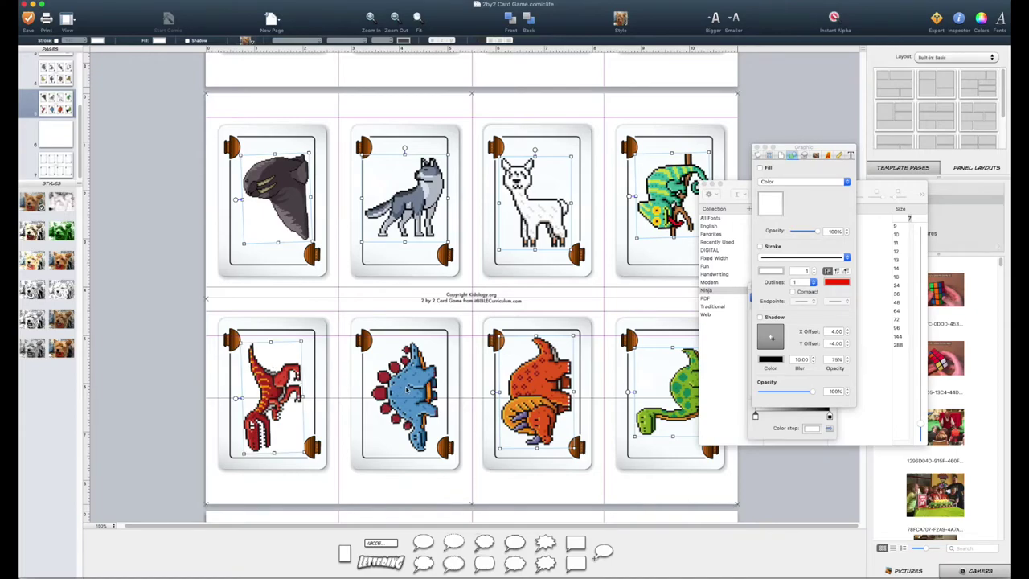
pyautogui.keyDown('shift'); pyautogui.click(409, 389); pyautogui.keyUp('shift')
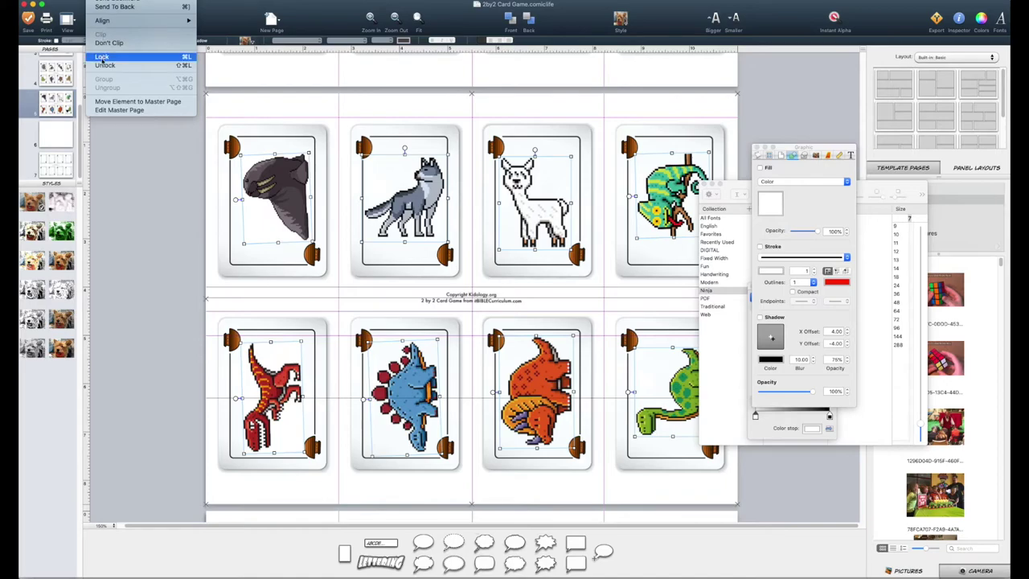
pyautogui.click(102, 58)
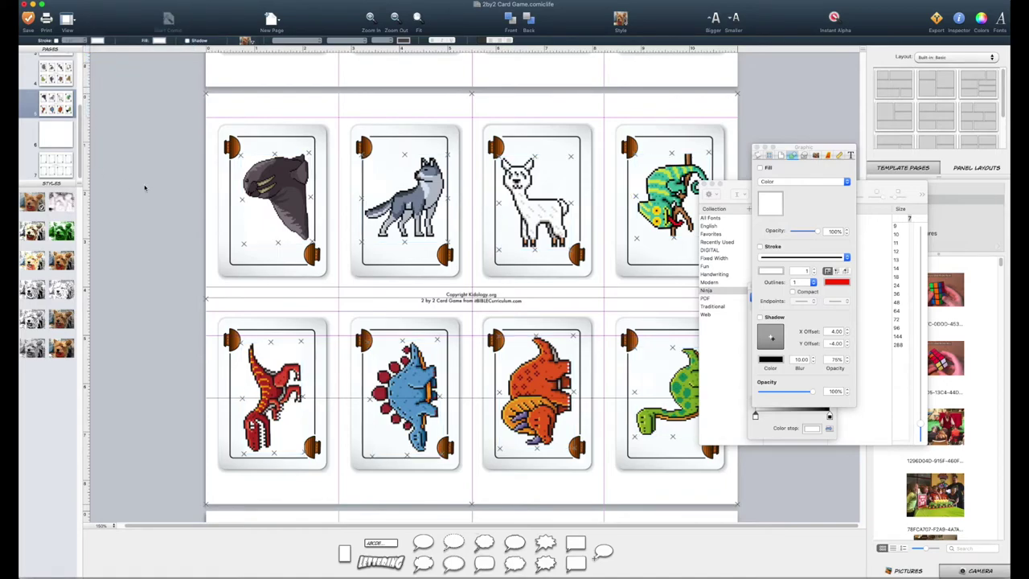
# - Open HIEit_verselearn.comiclife from Open Recent and zoom its window larger
pyautogui.click(277, 193)
pyautogui.click(32, 2)
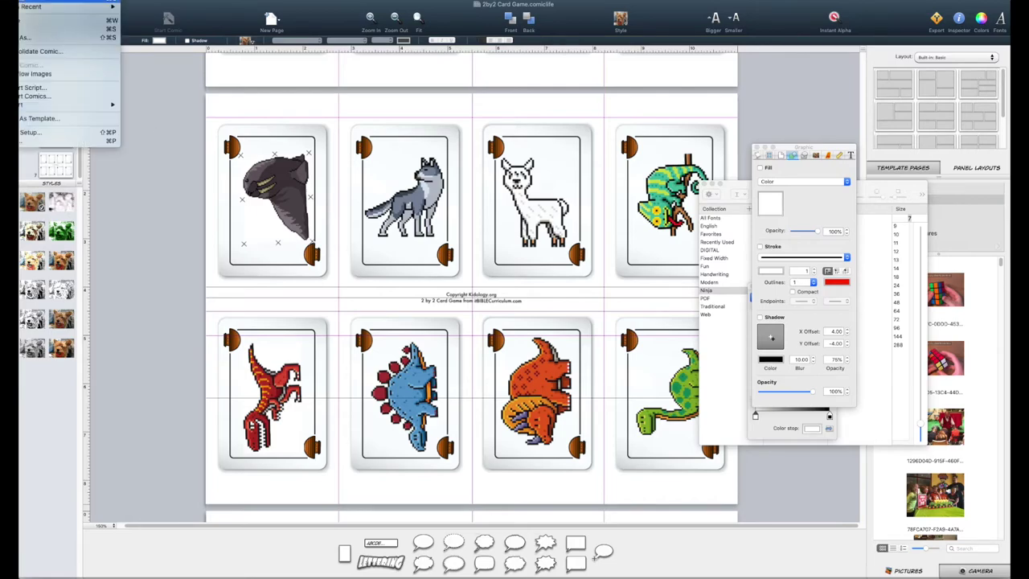
pyautogui.moveTo(37, 107)
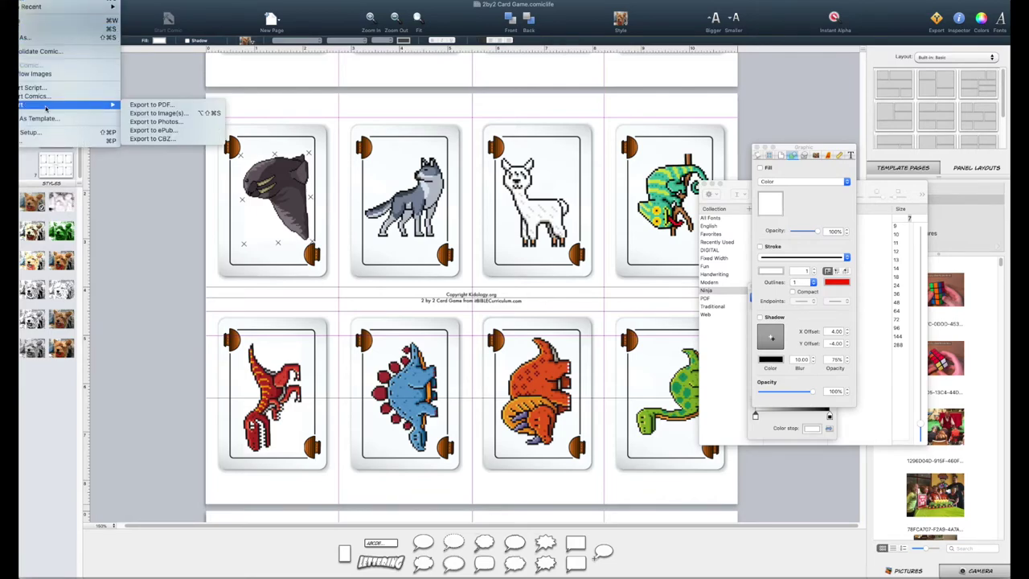
pyautogui.moveTo(32, 6)
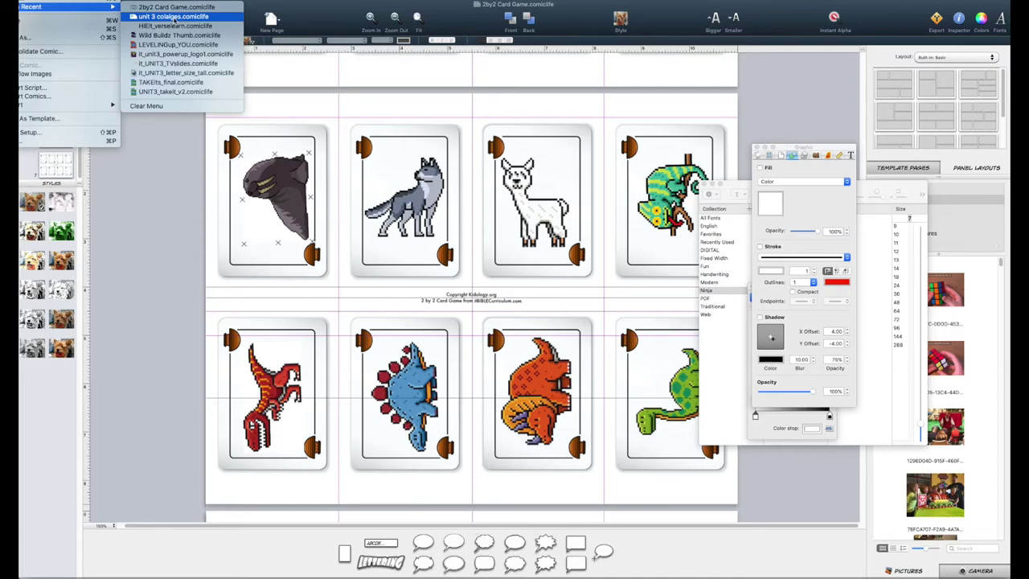
pyautogui.click(174, 25)
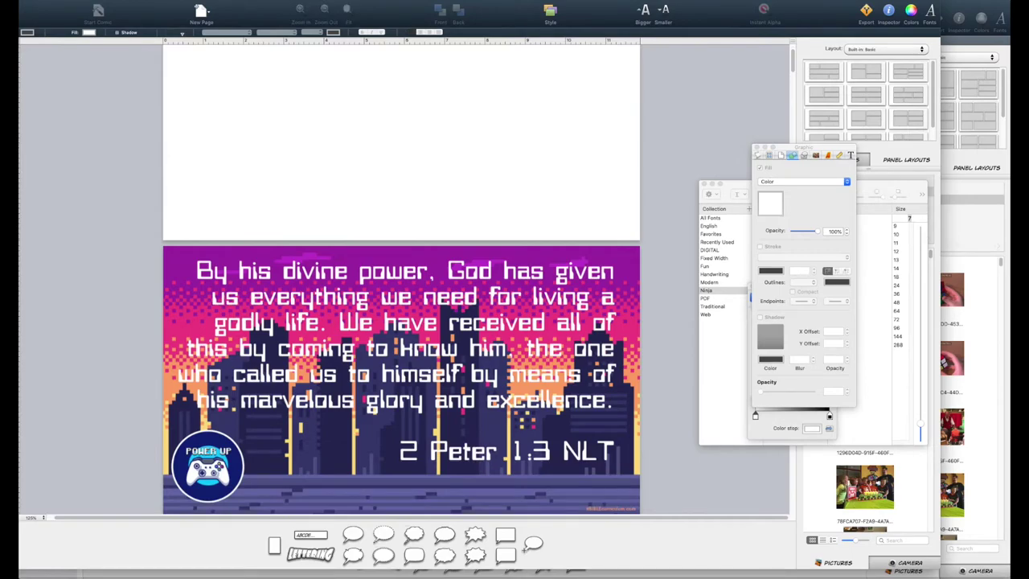
pyautogui.doubleClick(79, 16)
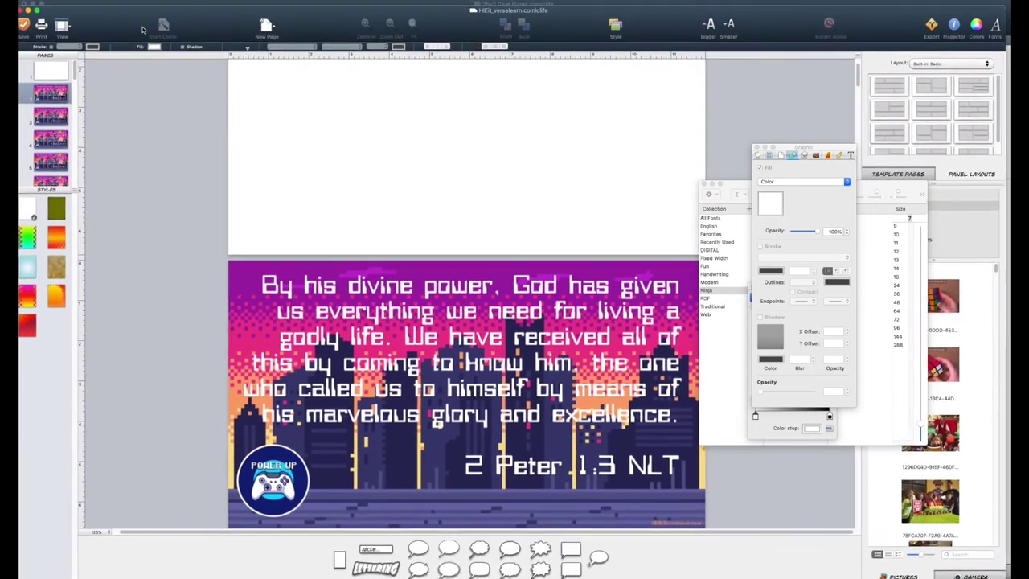
# - Step through verse pages 3 to 8 as banana, orange, cherries, grapes and other fruit appear
pyautogui.click(59, 107)
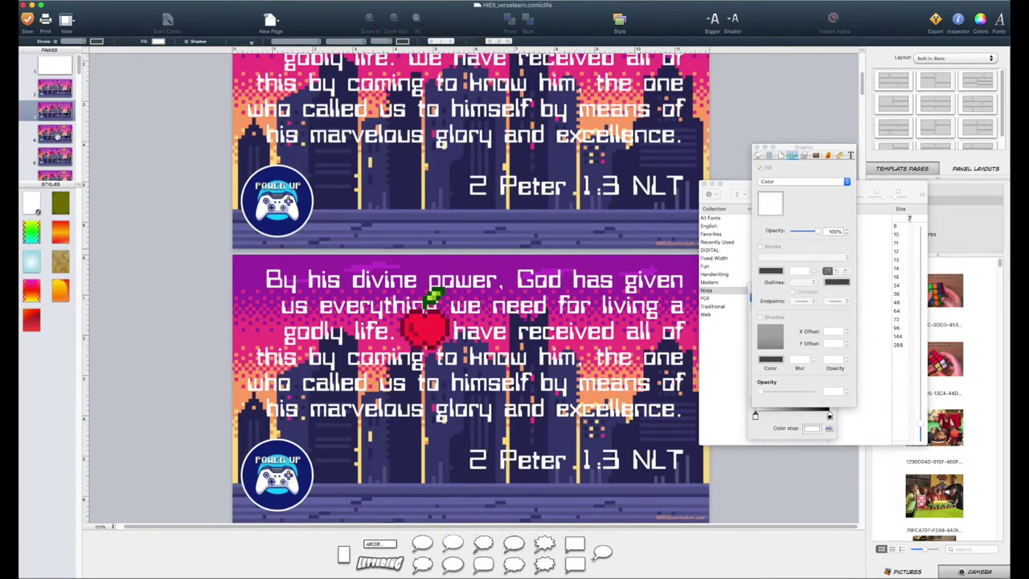
pyautogui.click(56, 137)
pyautogui.scroll(-2, 56, 137)
pyautogui.click(58, 107)
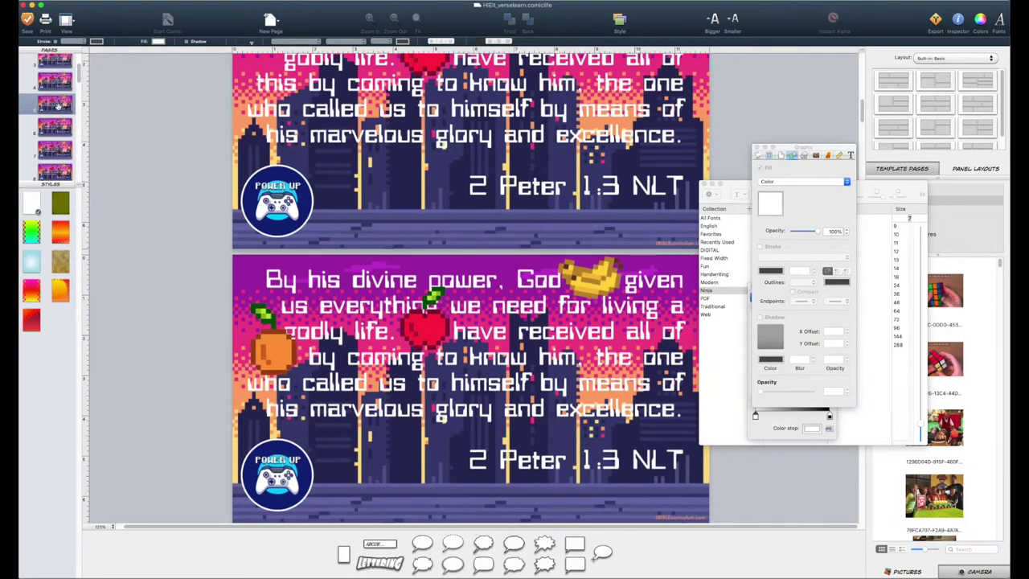
pyautogui.click(58, 133)
pyautogui.scroll(-2, 58, 128)
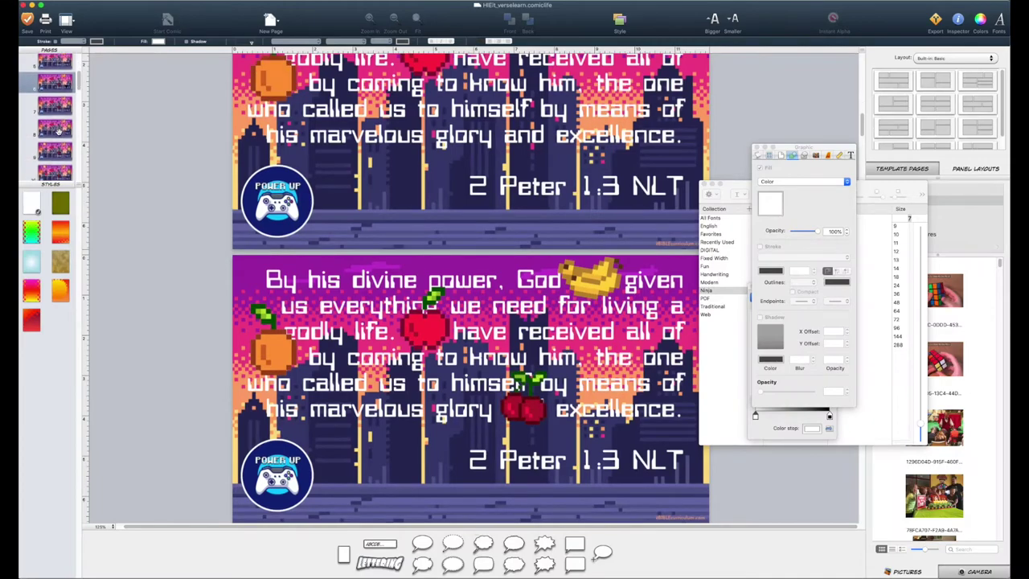
pyautogui.click(59, 125)
pyautogui.click(59, 131)
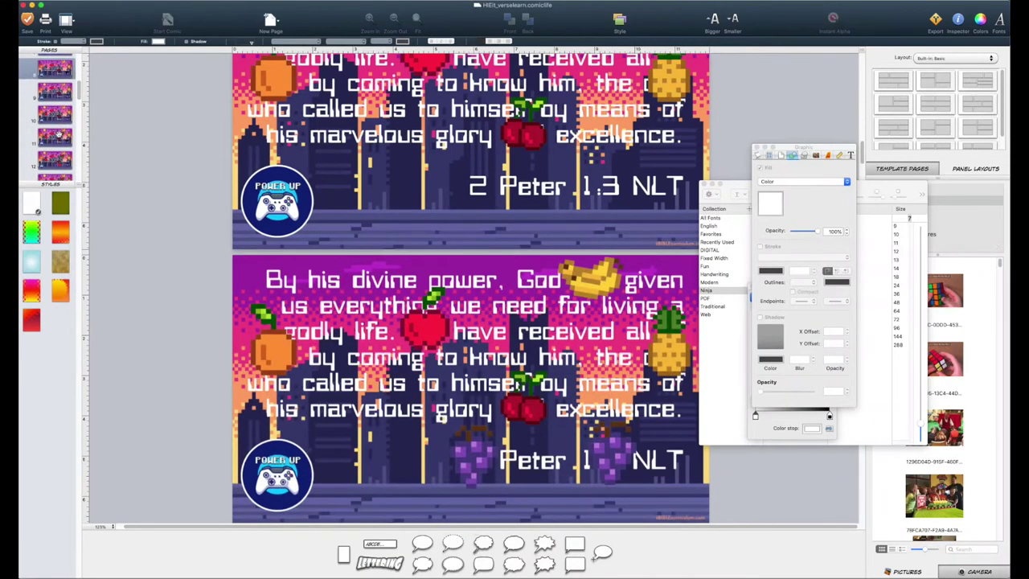
pyautogui.scroll(-2, 60, 132)
# - Expand the page list and jump through later pages, ending on page 30 full of fruit
pyautogui.moveTo(79, 183); pyautogui.dragTo(79, 474)
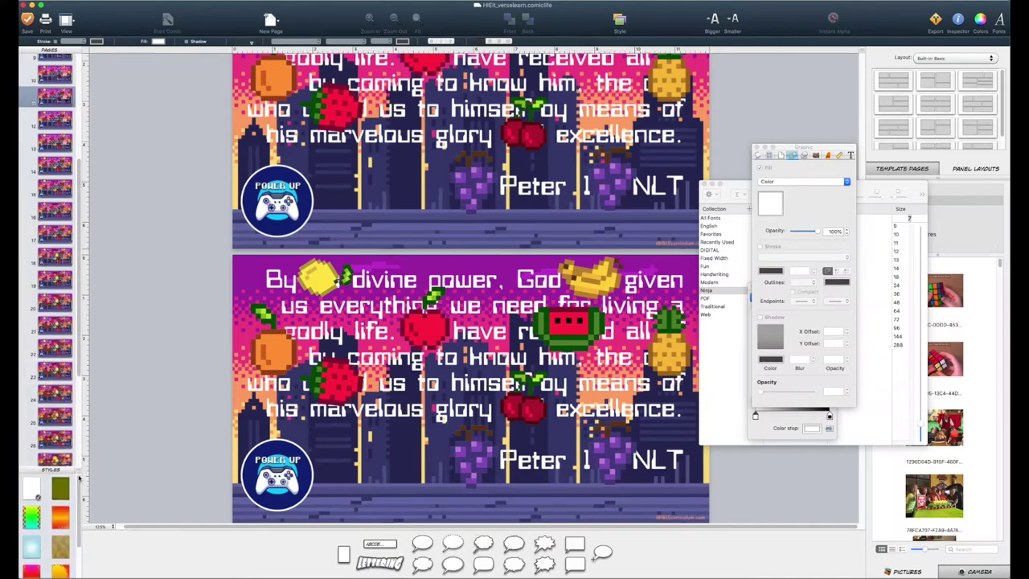
pyautogui.click(53, 239)
pyautogui.click(50, 281)
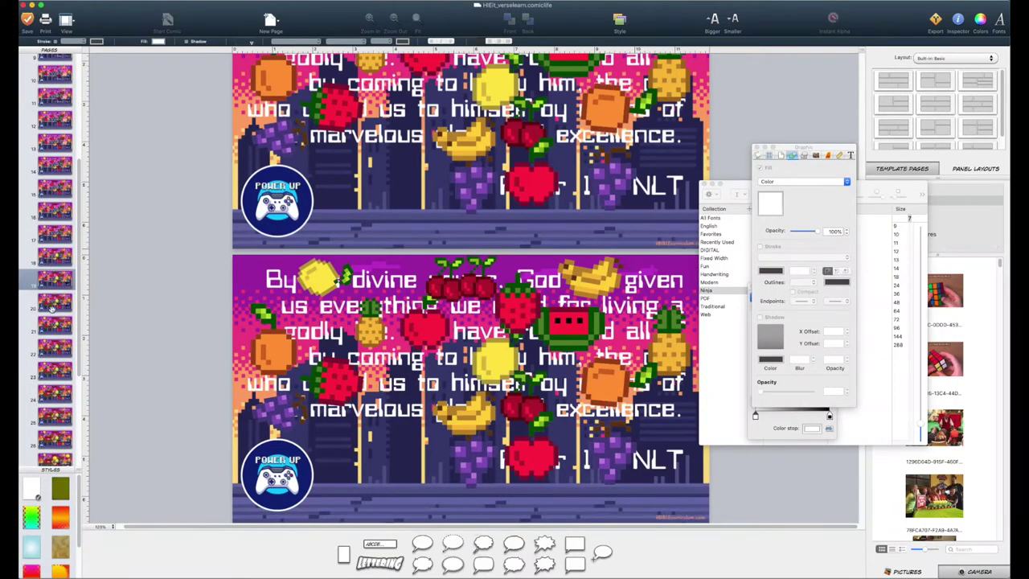
pyautogui.click(55, 374)
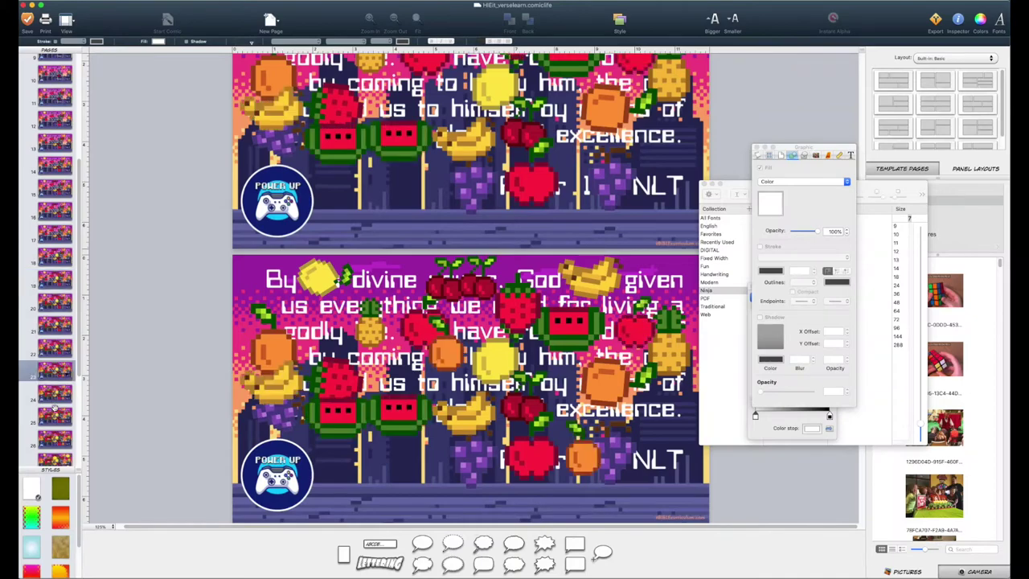
pyautogui.scroll(-3, 54, 402)
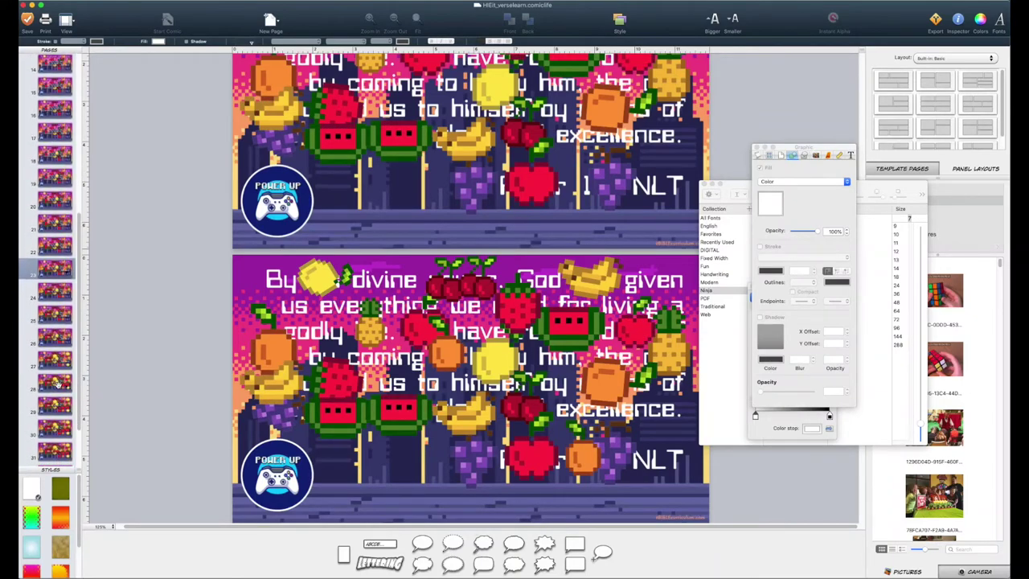
pyautogui.click(56, 384)
pyautogui.scroll(-3, 56, 378)
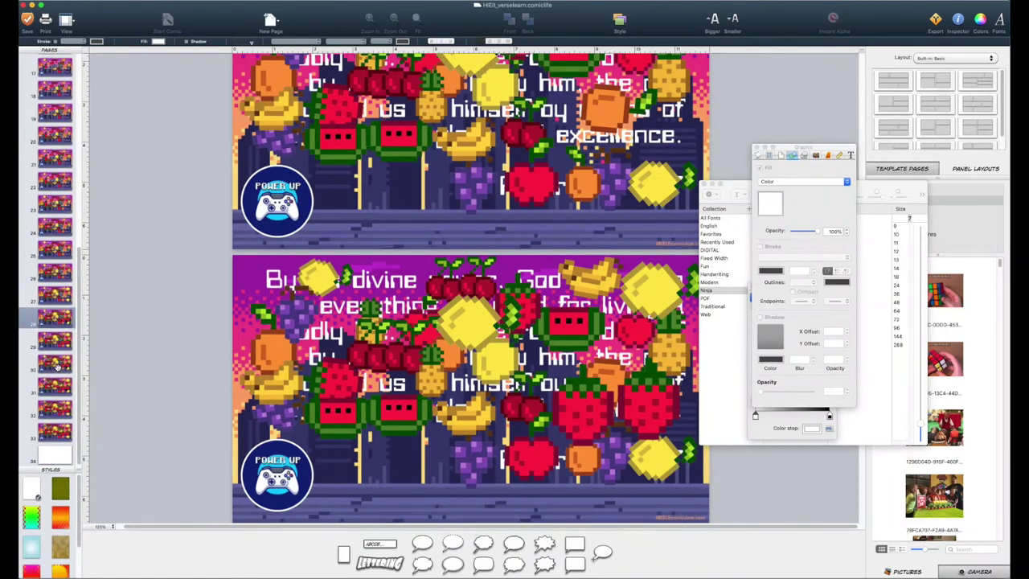
pyautogui.click(56, 368)
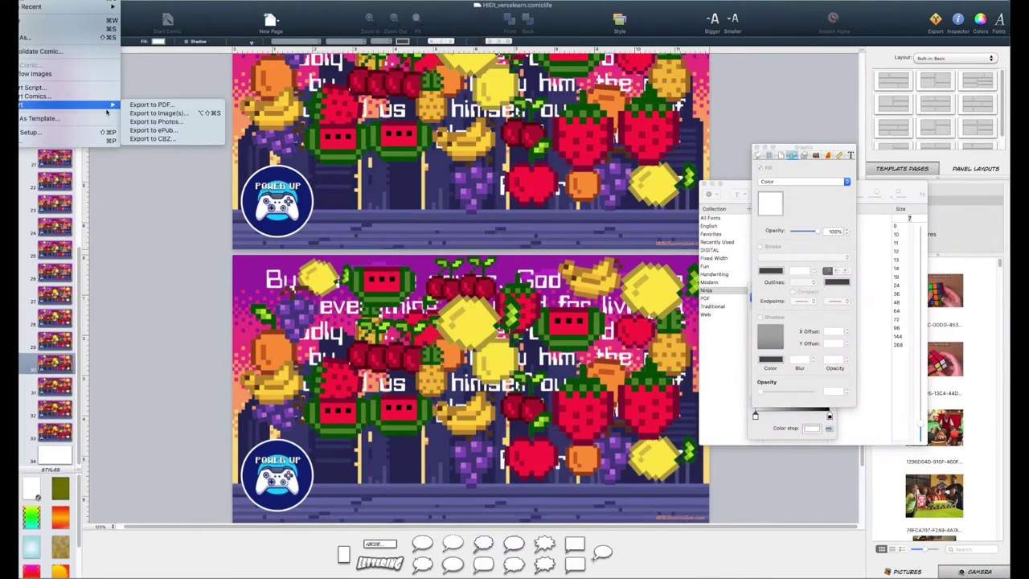
pyautogui.click(139, 113)
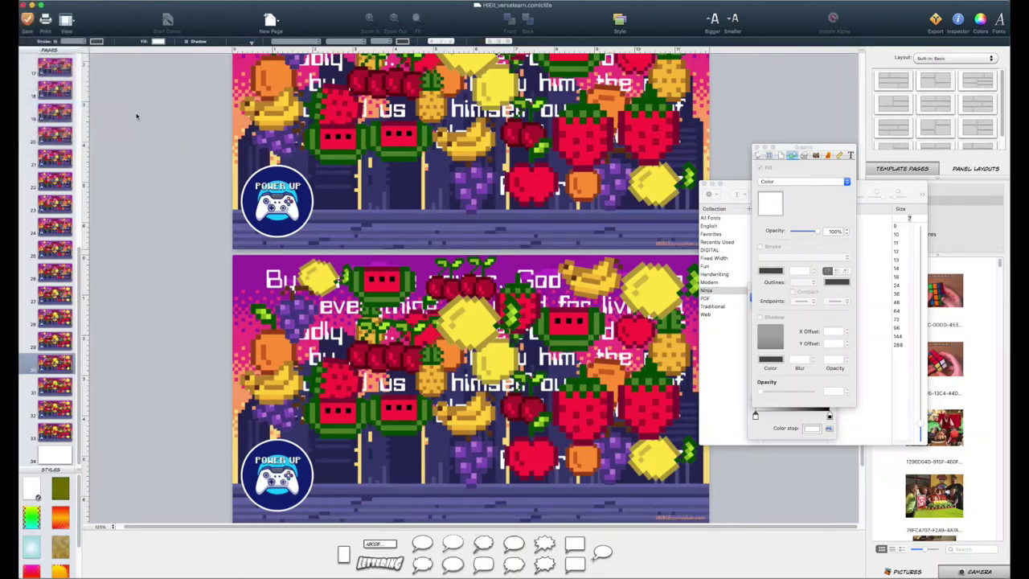
pyautogui.click(465, 104)
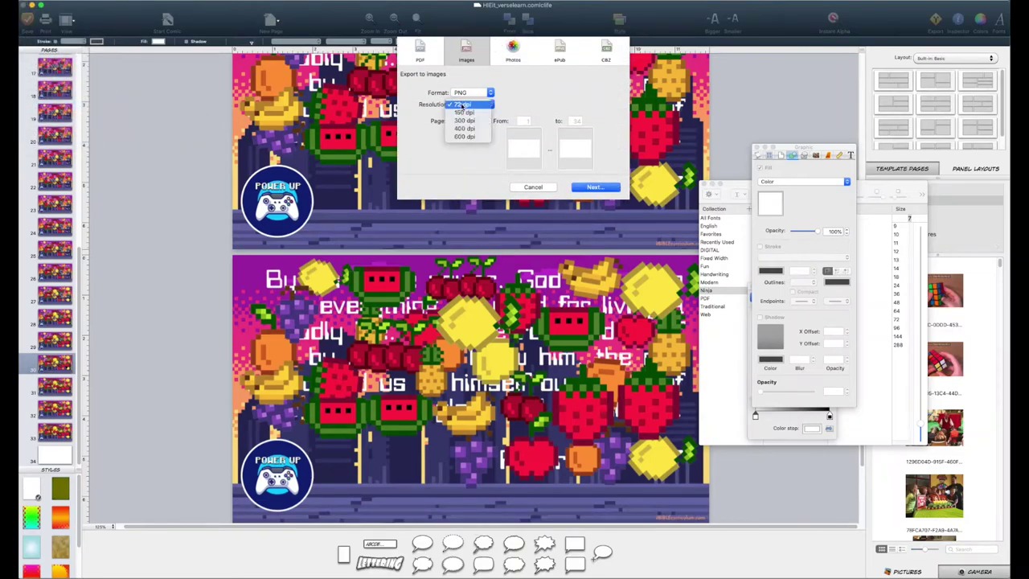
pyautogui.click(464, 113)
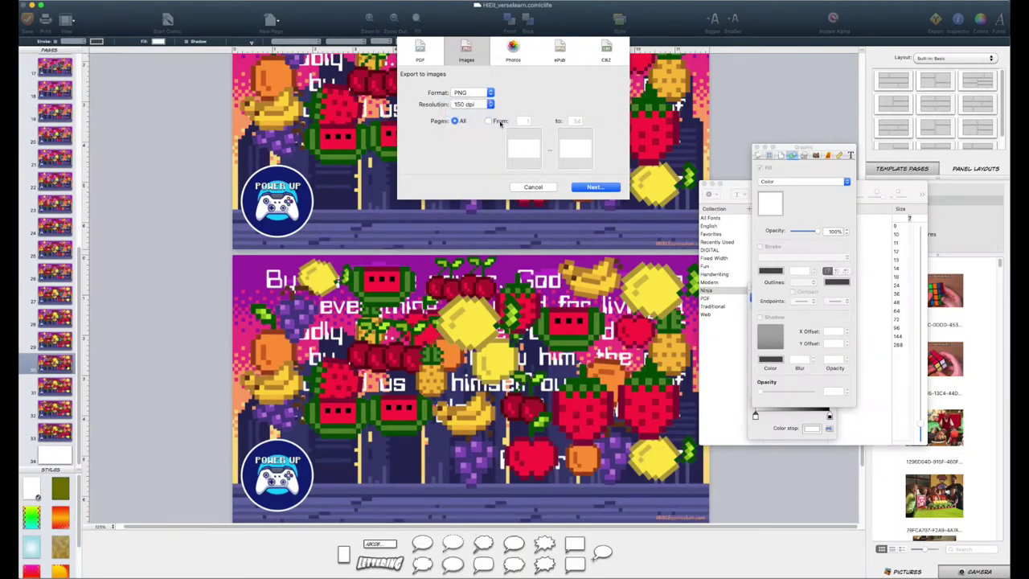
pyautogui.click(496, 122)
pyautogui.click(473, 96)
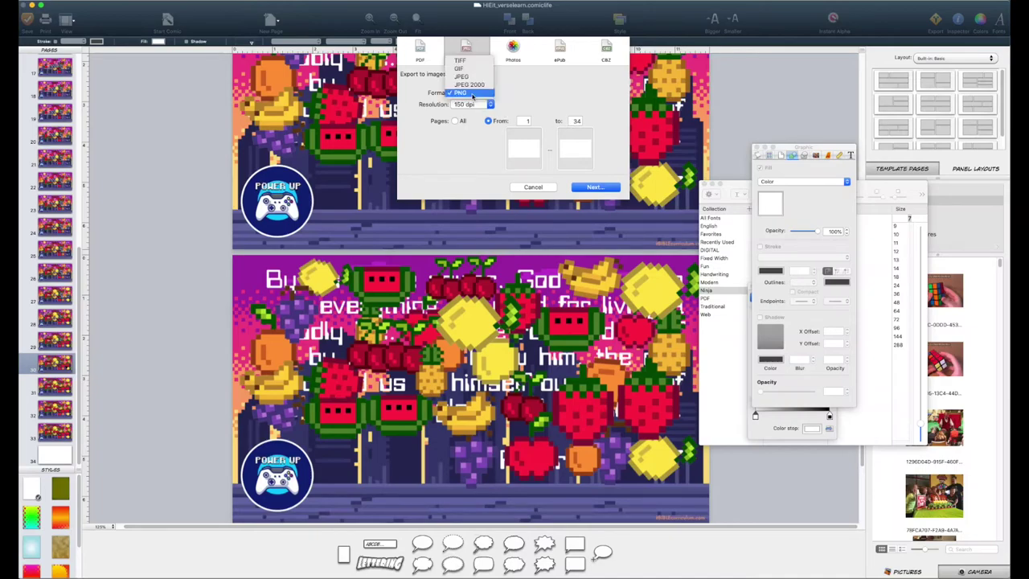
pyautogui.click(421, 58)
pyautogui.click(421, 56)
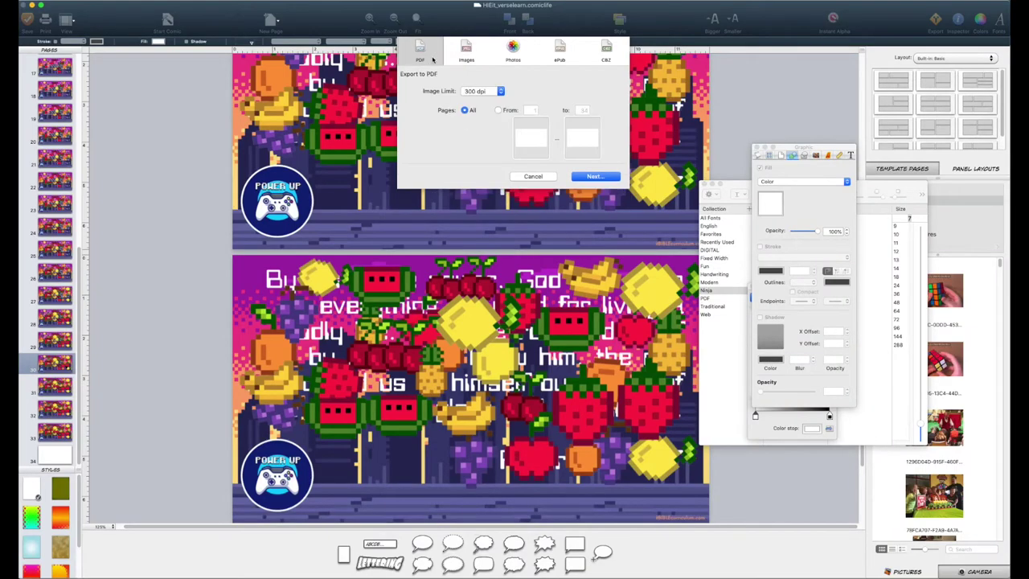
pyautogui.click(485, 91)
pyautogui.click(479, 81)
pyautogui.click(506, 110)
pyautogui.click(517, 56)
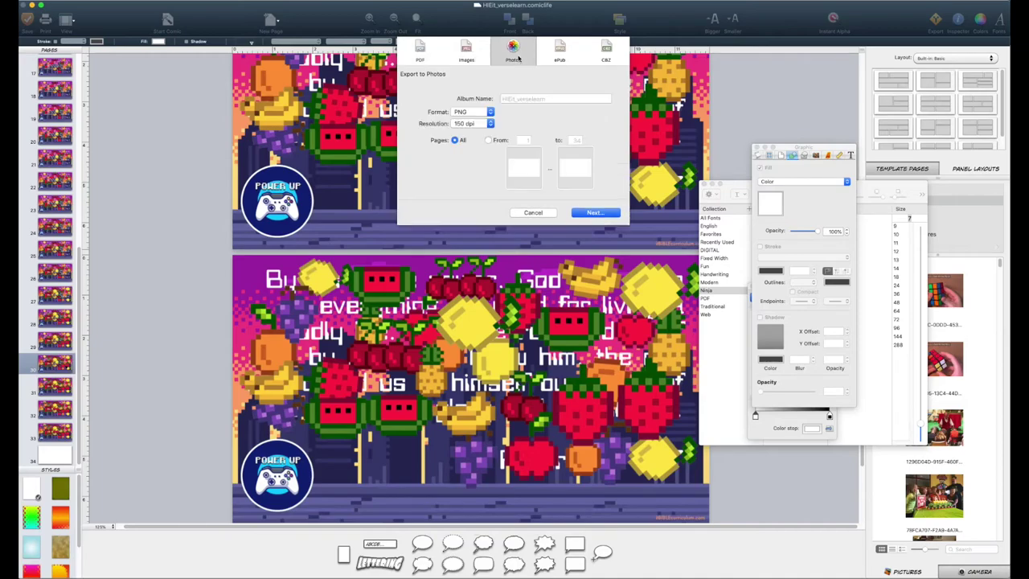
pyautogui.click(568, 53)
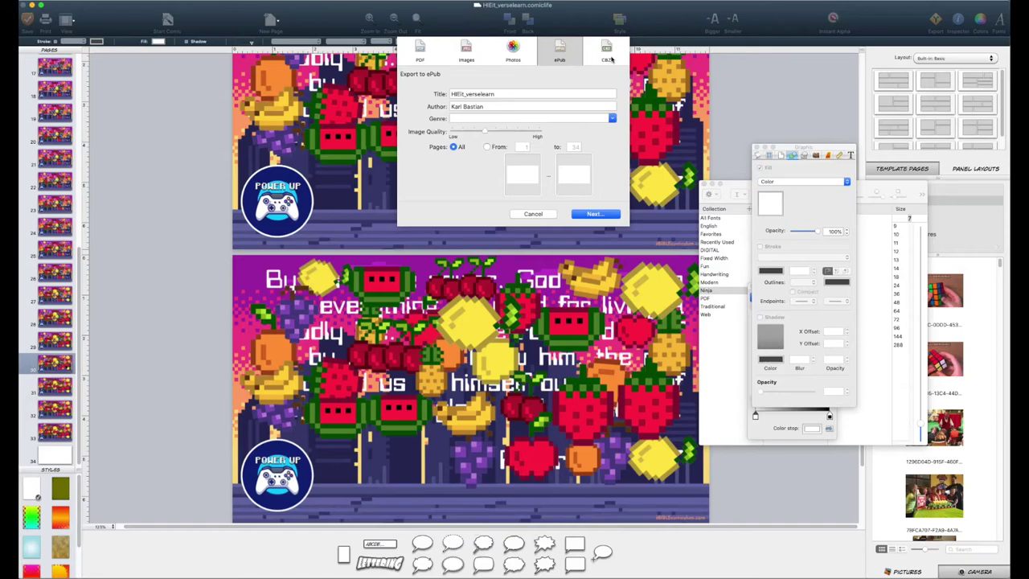
pyautogui.click(611, 59)
pyautogui.click(528, 181)
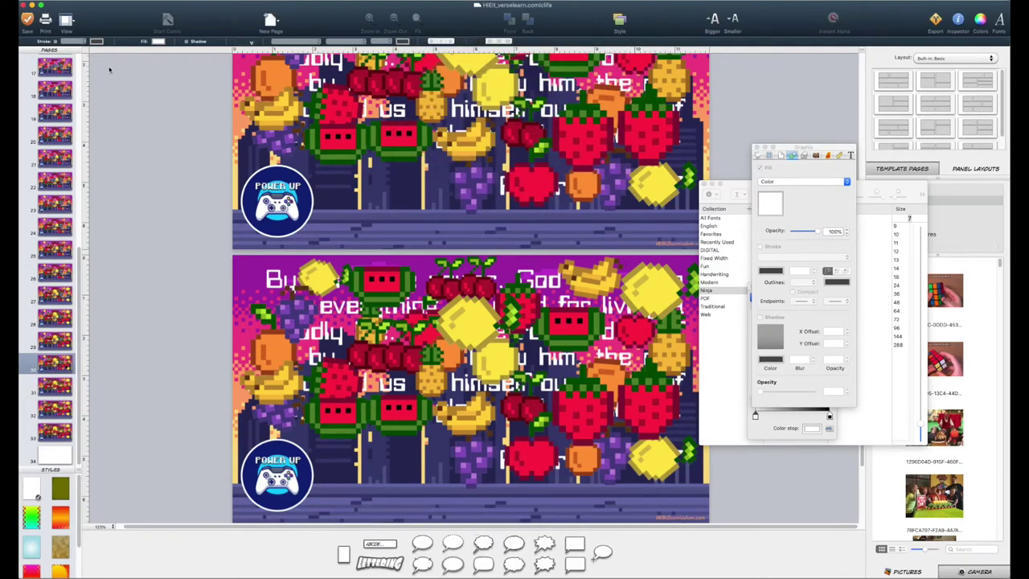
# - Move the graphic inspector left of the page and drag the Fonts panel upward
pyautogui.click(16, 1)
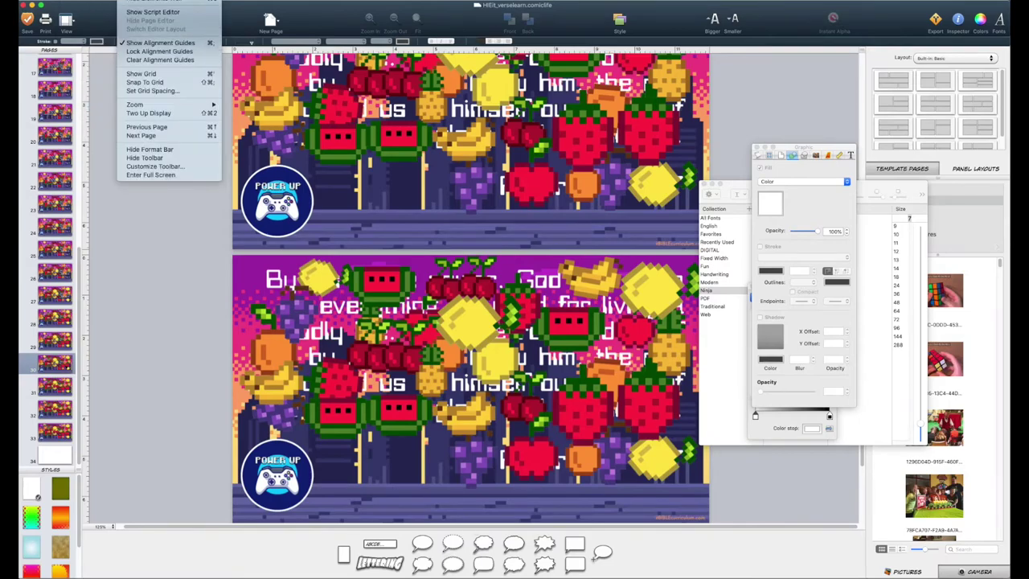
pyautogui.click(168, 251)
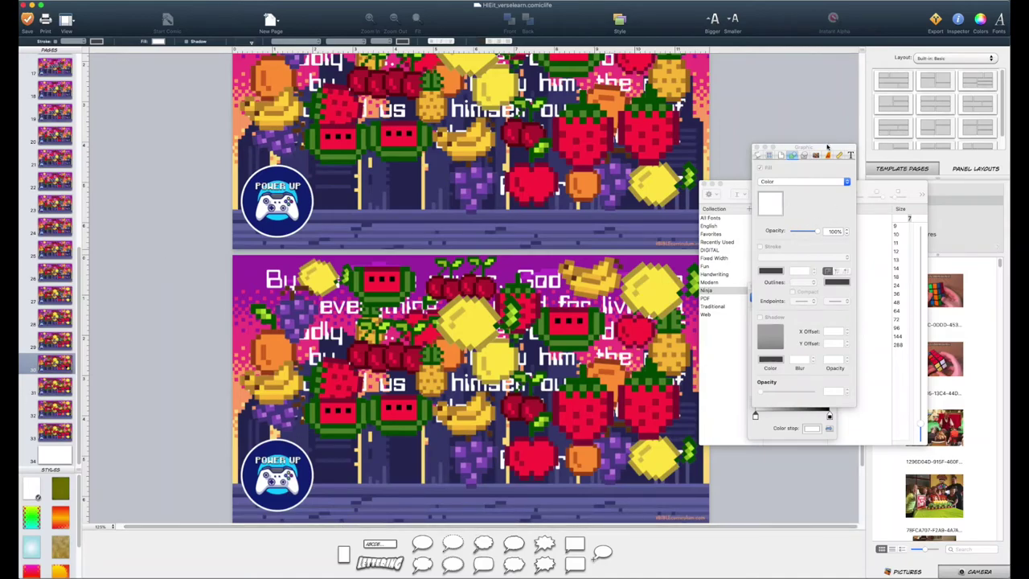
pyautogui.moveTo(828, 147); pyautogui.dragTo(173, 91)
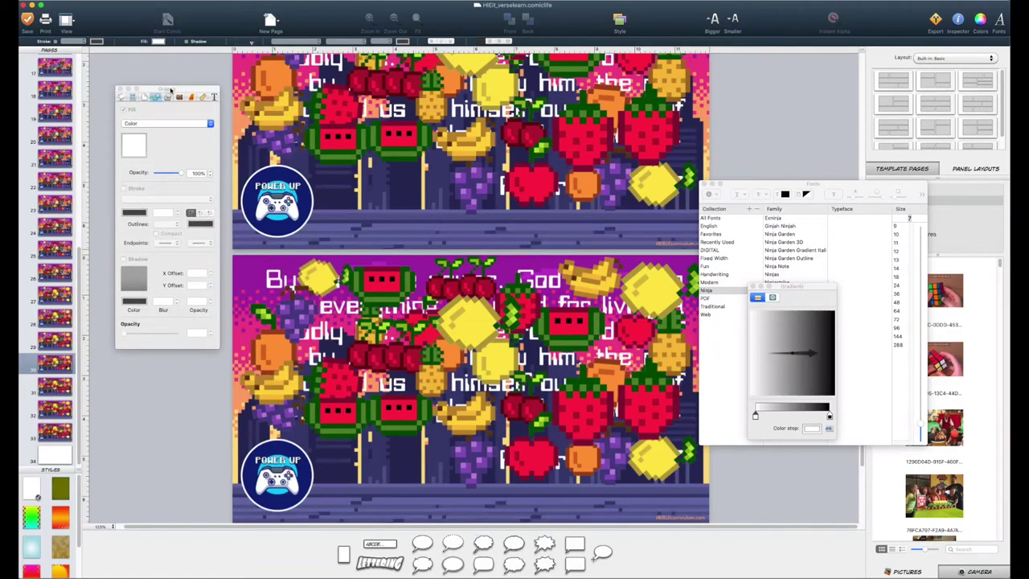
pyautogui.moveTo(850, 188); pyautogui.dragTo(795, 81)
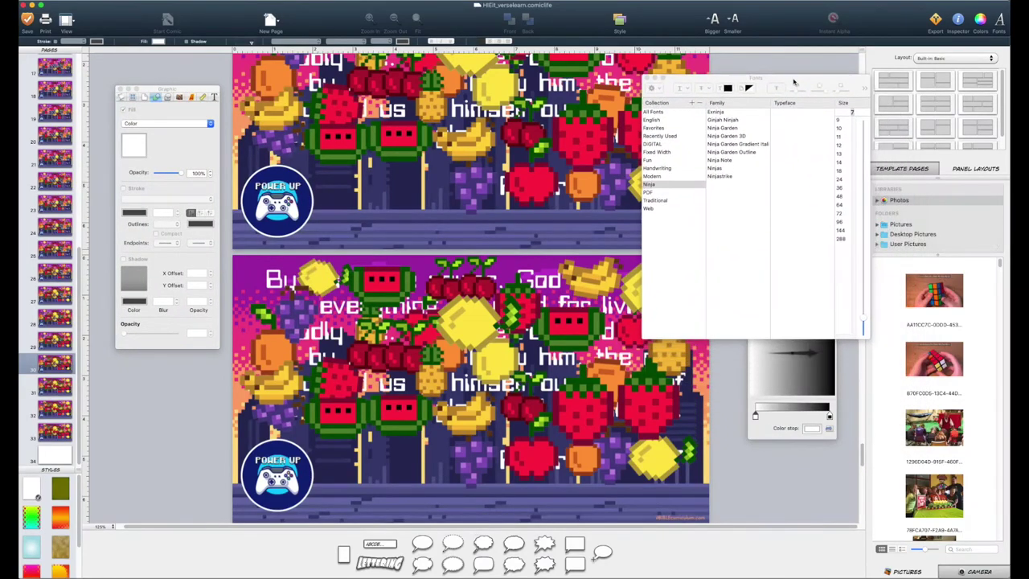
# - Toggle the Fonts panel off and on twice, then nudge the graphic inspector slightly higher
pyautogui.click(1000, 24)
pyautogui.click(1000, 24)
pyautogui.click(1000, 24)
pyautogui.click(1000, 24)
pyautogui.moveTo(148, 91); pyautogui.dragTo(148, 78)
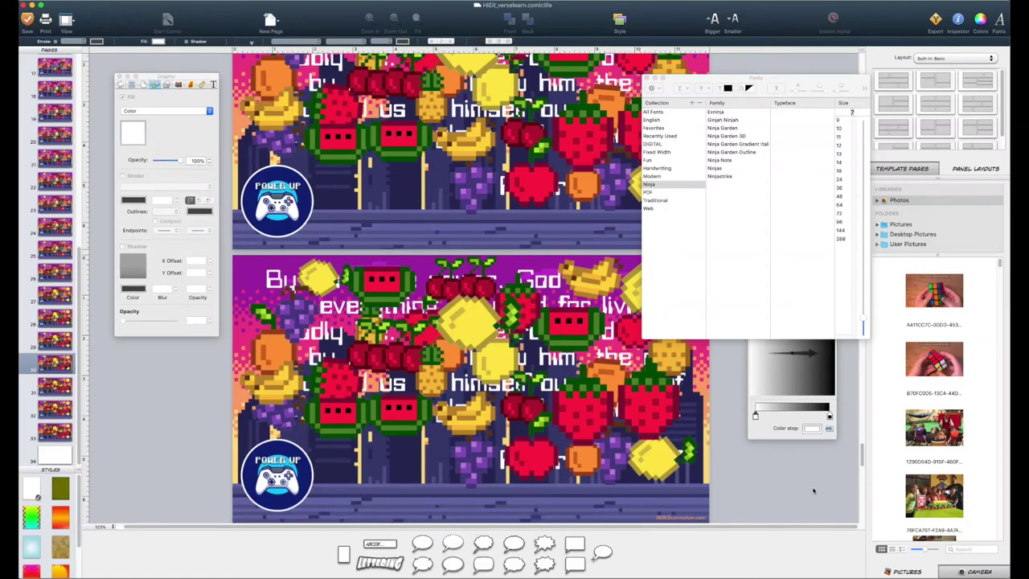
# - Scroll down through the verse slides to page 28, then open the Window menu
pyautogui.scroll(-5, 933, 383)
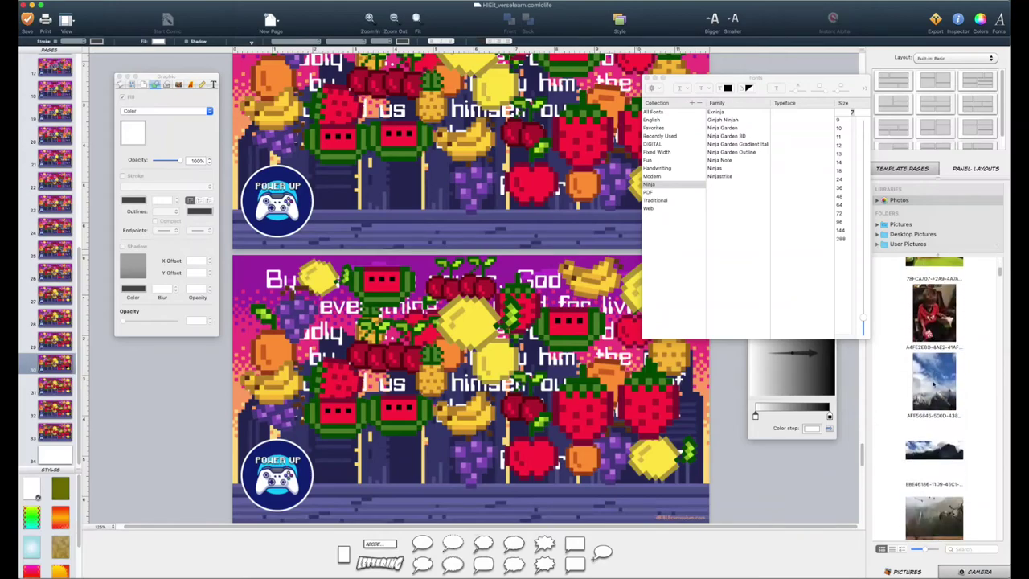
pyautogui.scroll(-10, 933, 382)
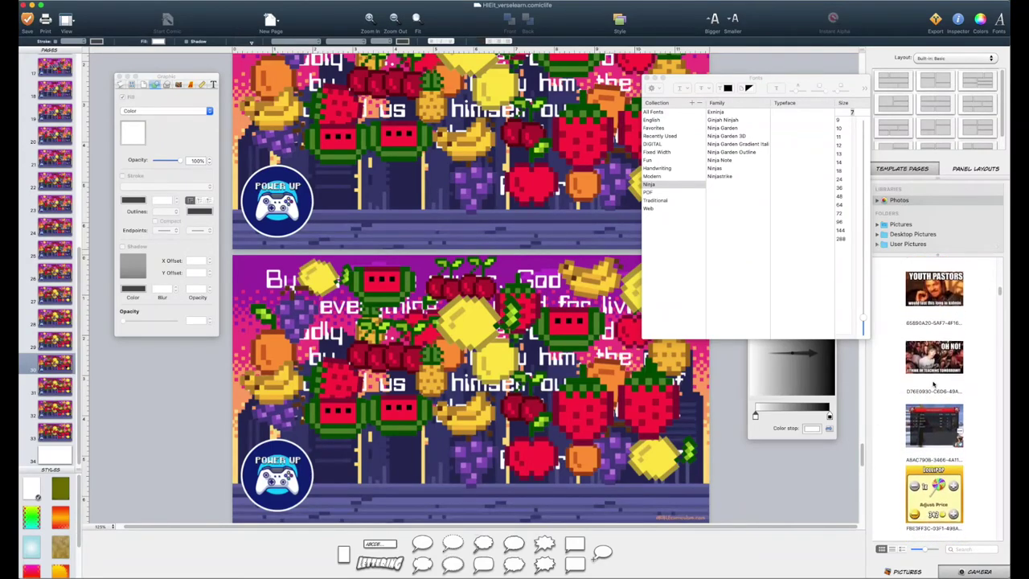
pyautogui.scroll(-10, 933, 384)
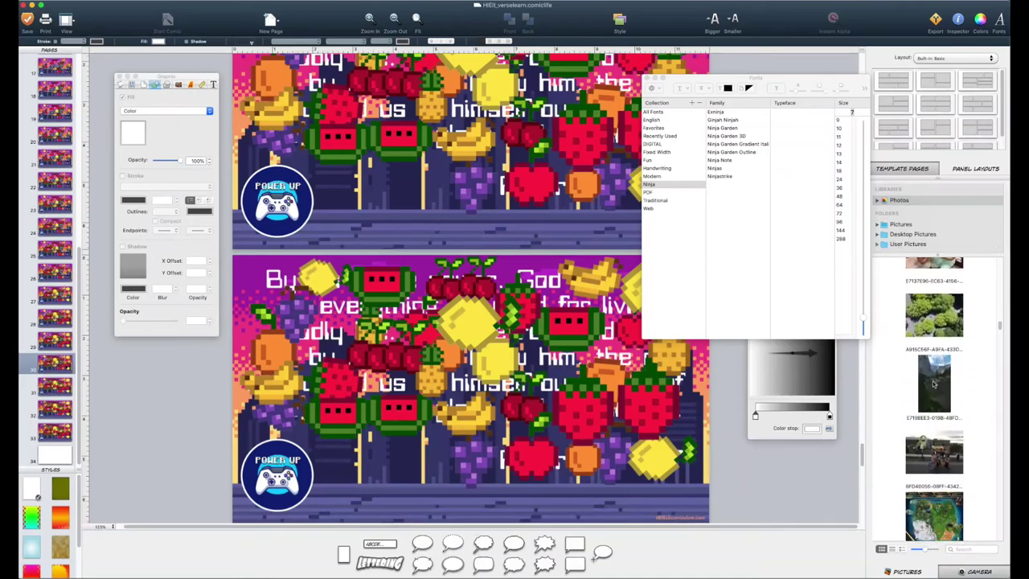
pyautogui.scroll(-10, 933, 383)
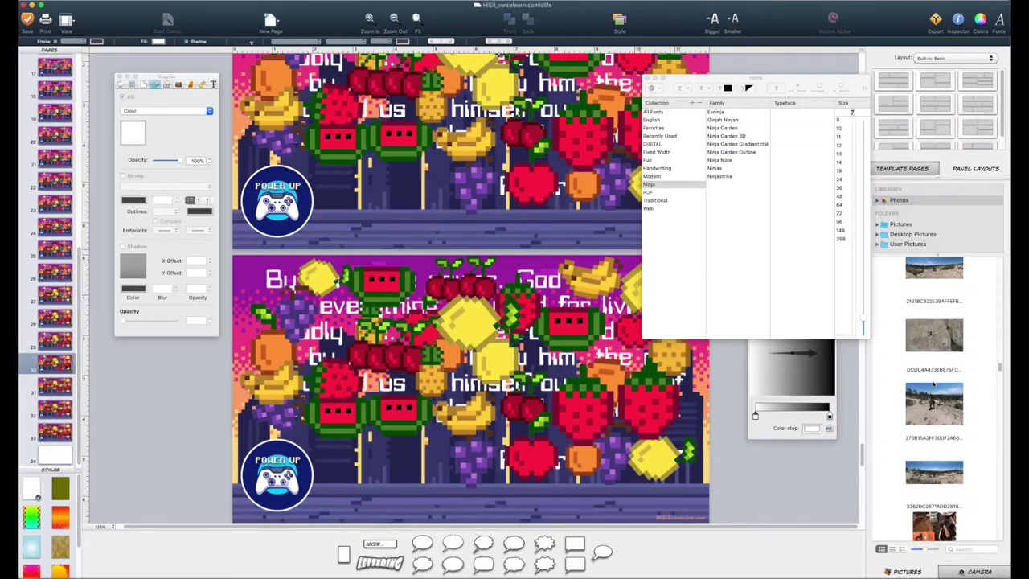
pyautogui.scroll(-10, 933, 383)
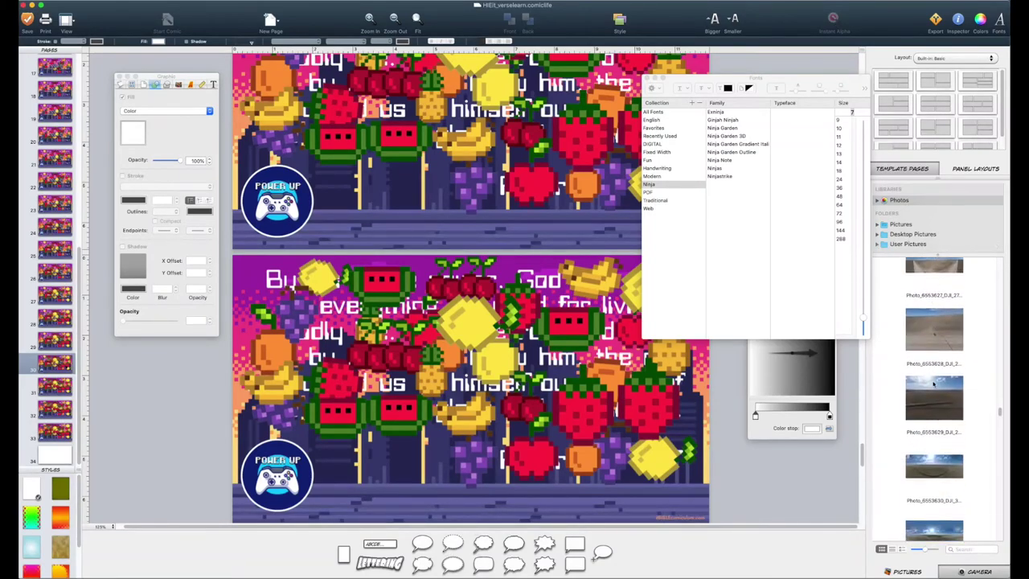
pyautogui.scroll(-10, 934, 384)
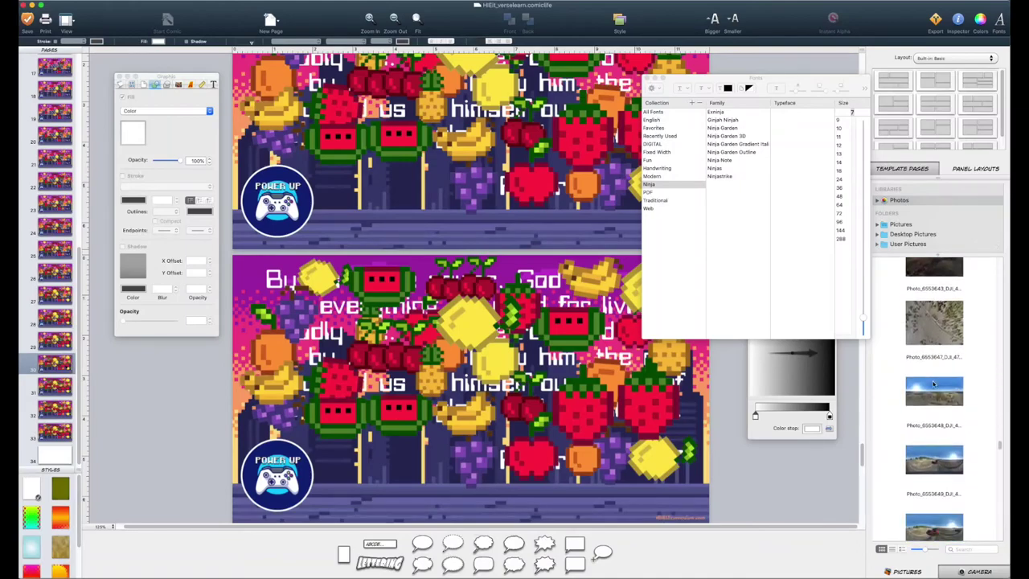
pyautogui.scroll(15, 934, 383)
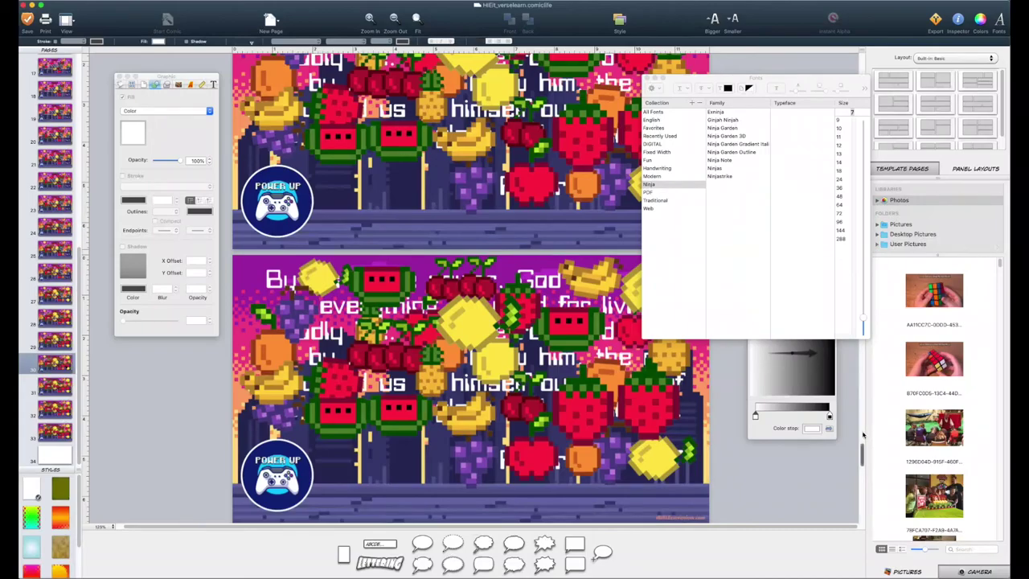
pyautogui.scroll(-3, 864, 435)
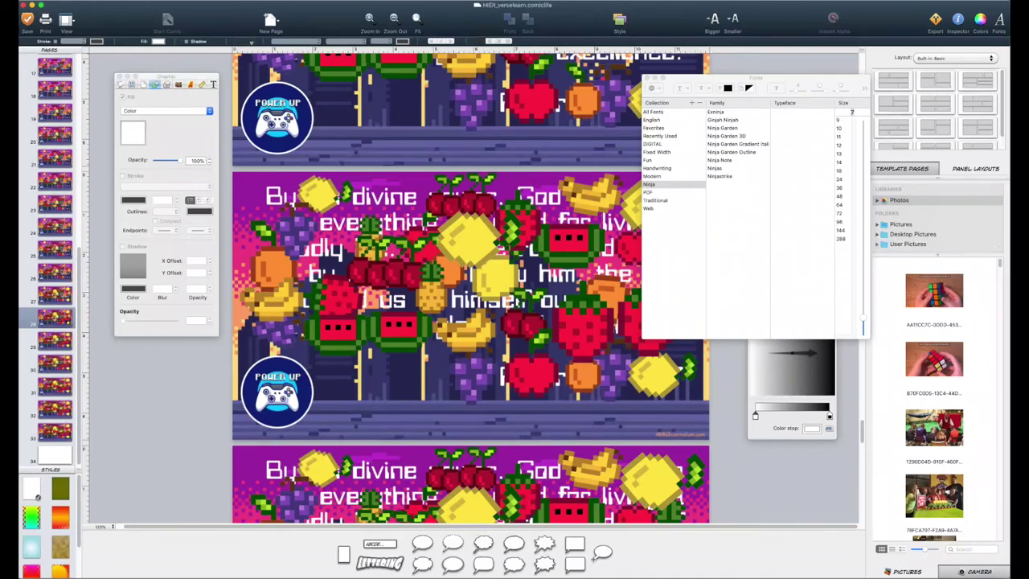
pyautogui.click(161, 0)
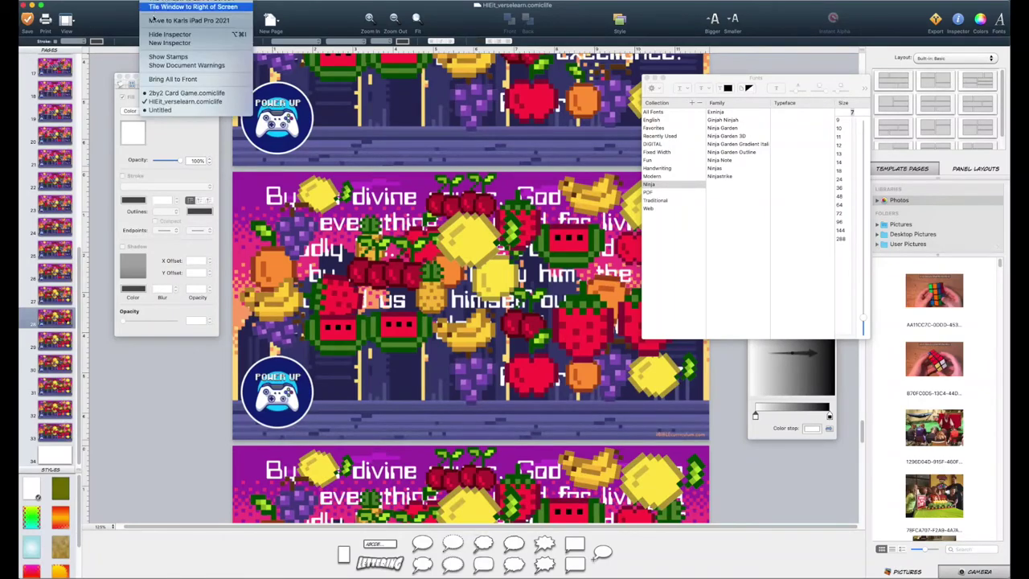
# - Switch to the Untitled comic and save it into _UNIT 3 > Comic Life Files
pyautogui.click(162, 109)
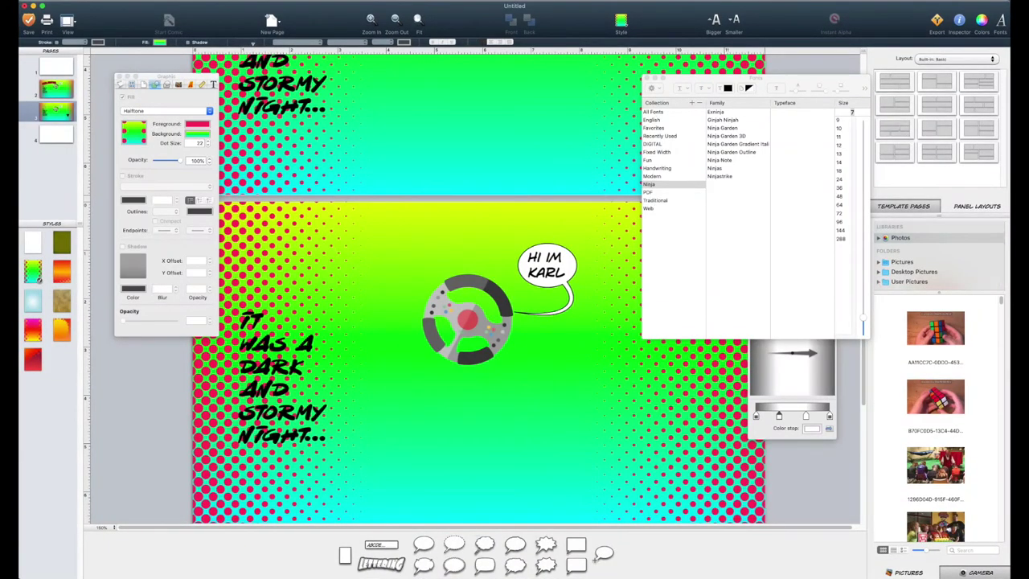
pyautogui.click(24, 1)
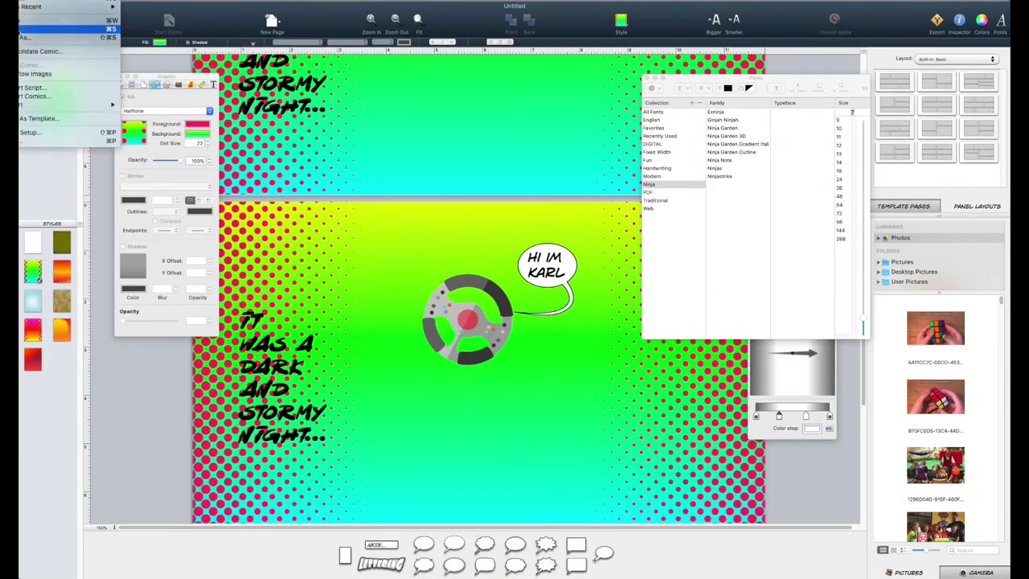
pyautogui.click(64, 29)
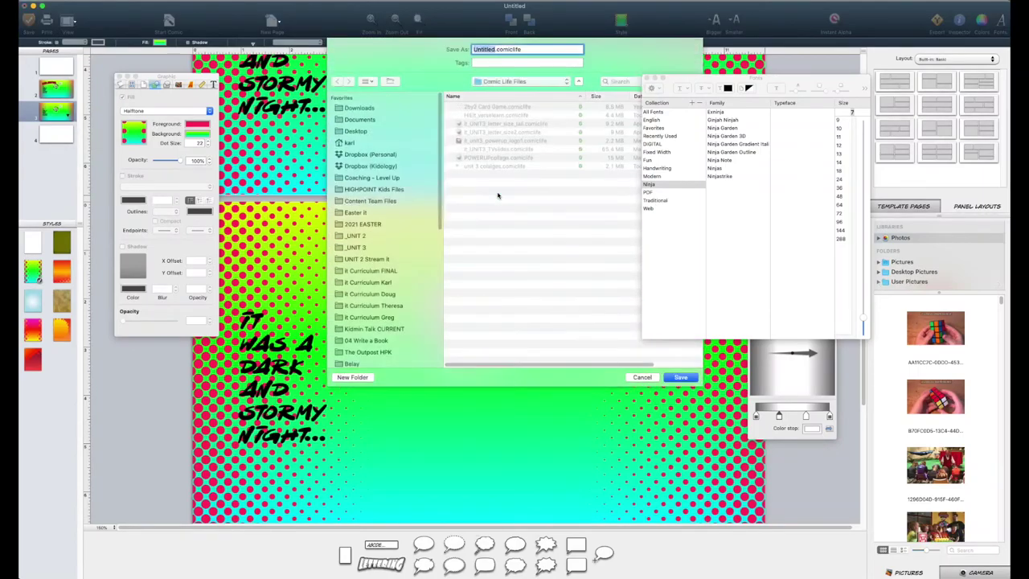
pyautogui.click(365, 248)
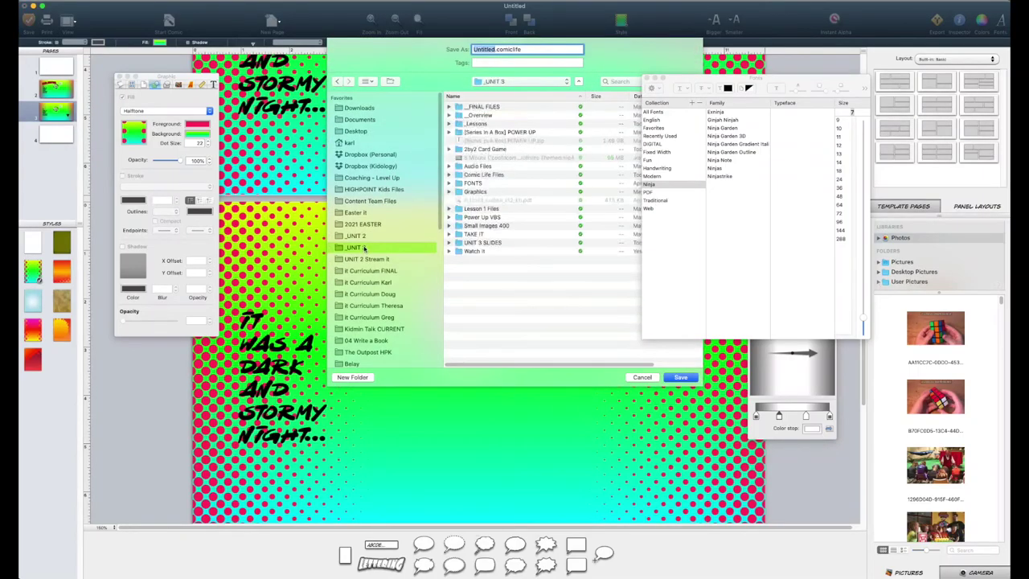
pyautogui.click(507, 175)
pyautogui.doubleClick(507, 175)
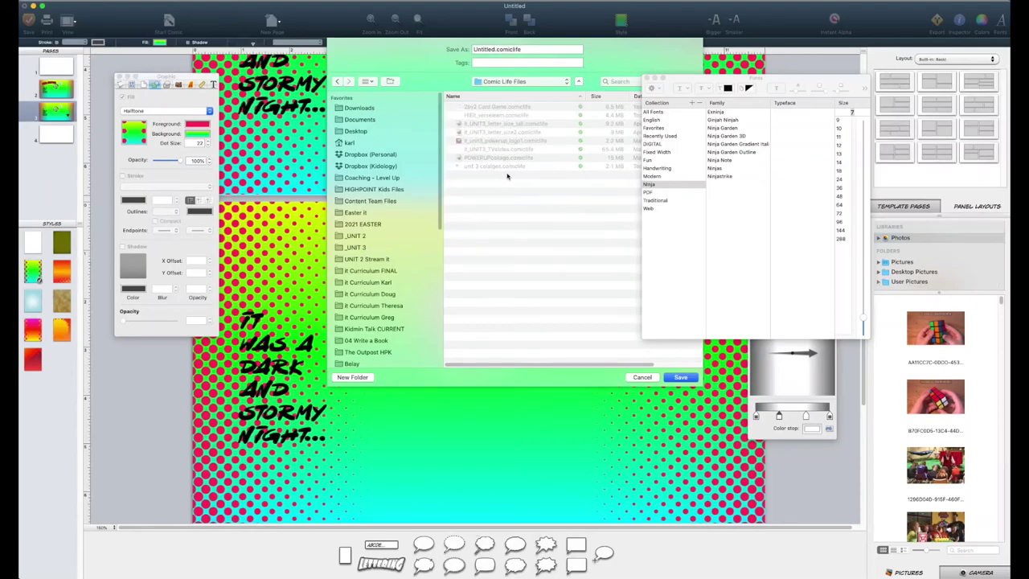
# - Name the comic Tourtorial, confirm the save, and switch over to Finder
pyautogui.doubleClick(493, 50)
pyautogui.write('Dark Night')
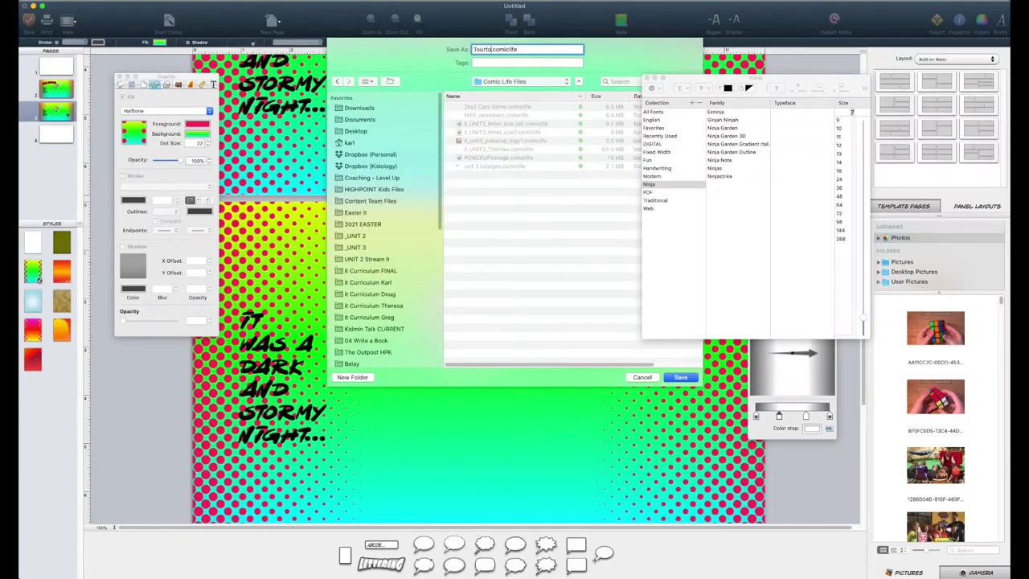
pyautogui.press('Return')
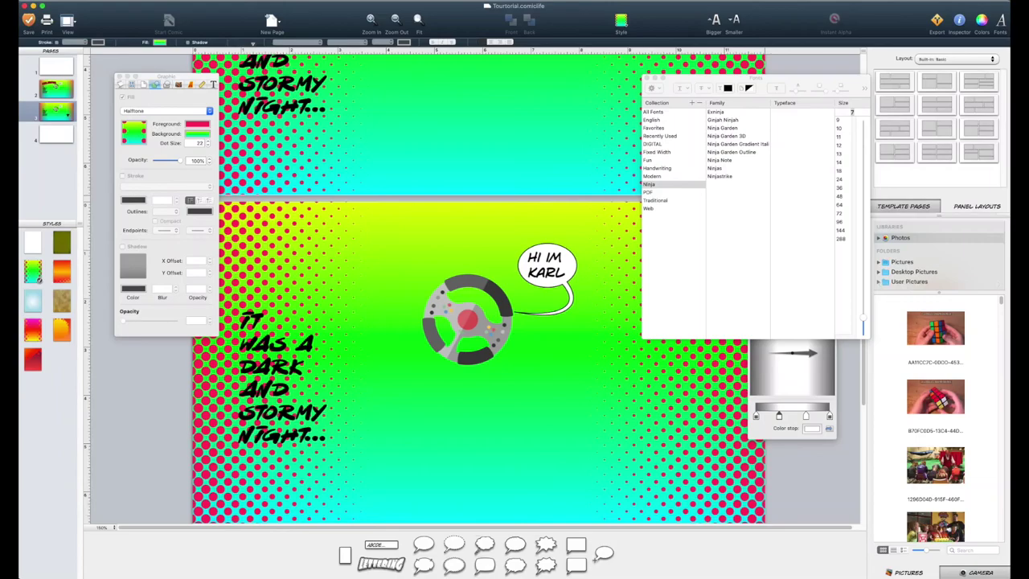
pyautogui.press('super+Tab')
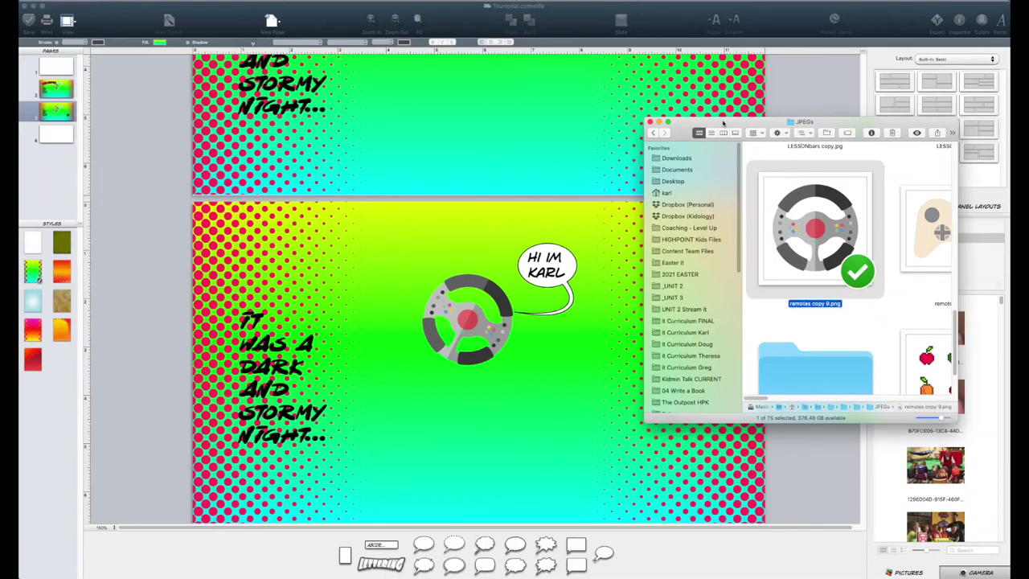
# - Center and enlarge the Finder window on _UNIT 3, open Comic Life Files, then go back
pyautogui.moveTo(723, 122); pyautogui.dragTo(406, 118)
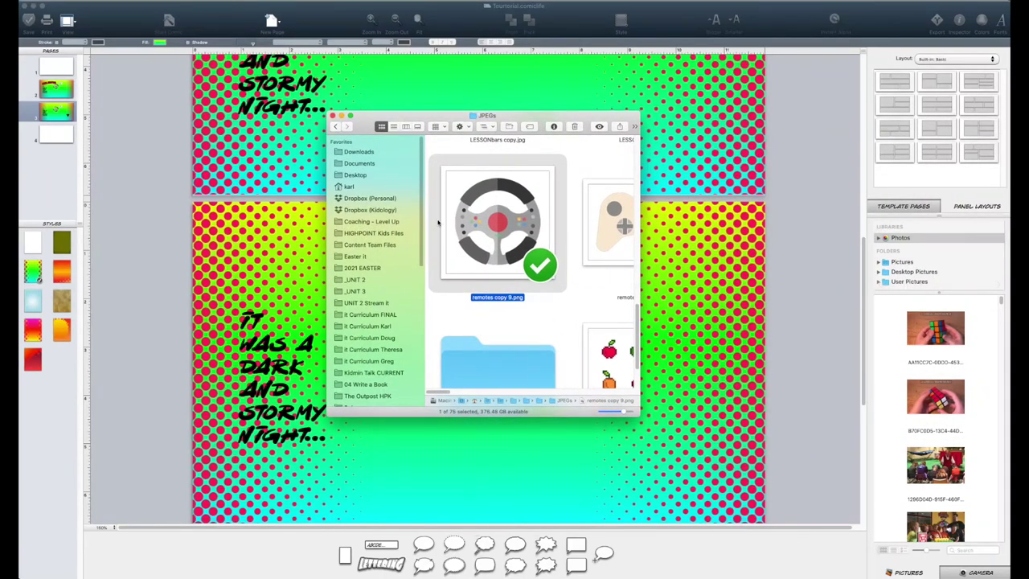
pyautogui.click(365, 291)
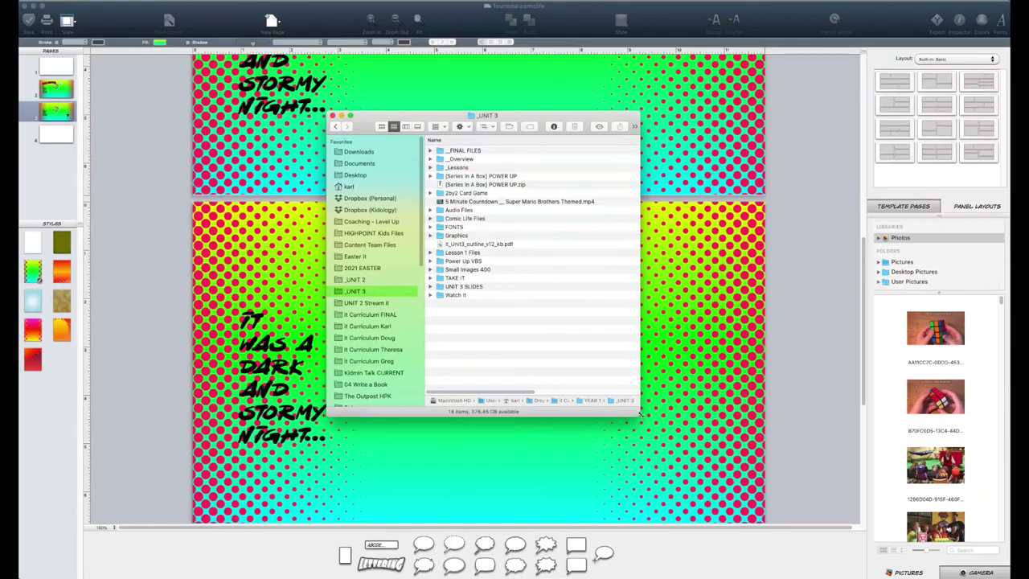
pyautogui.moveTo(640, 415); pyautogui.dragTo(914, 445)
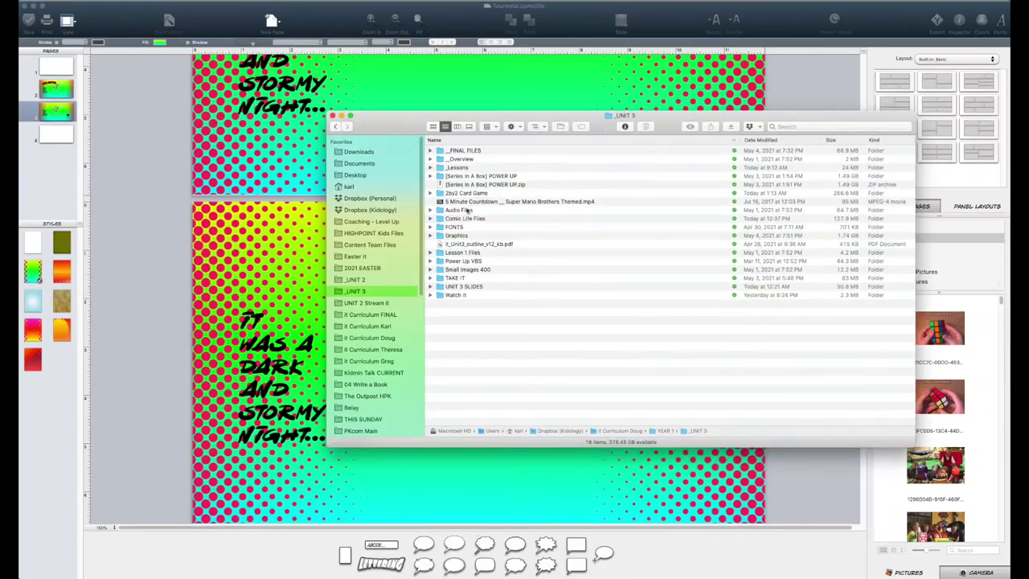
pyautogui.doubleClick(462, 219)
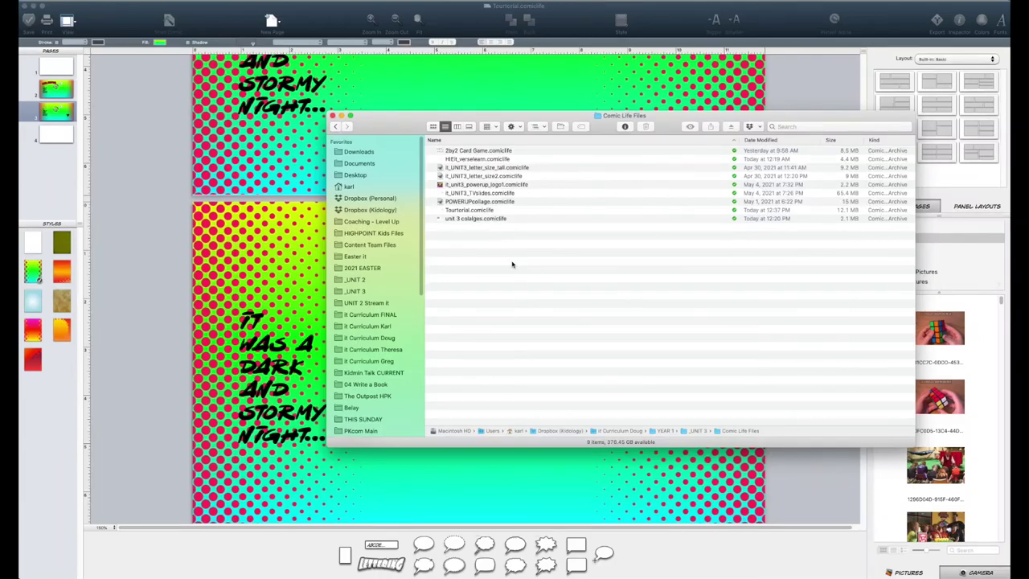
pyautogui.press('super+Up')
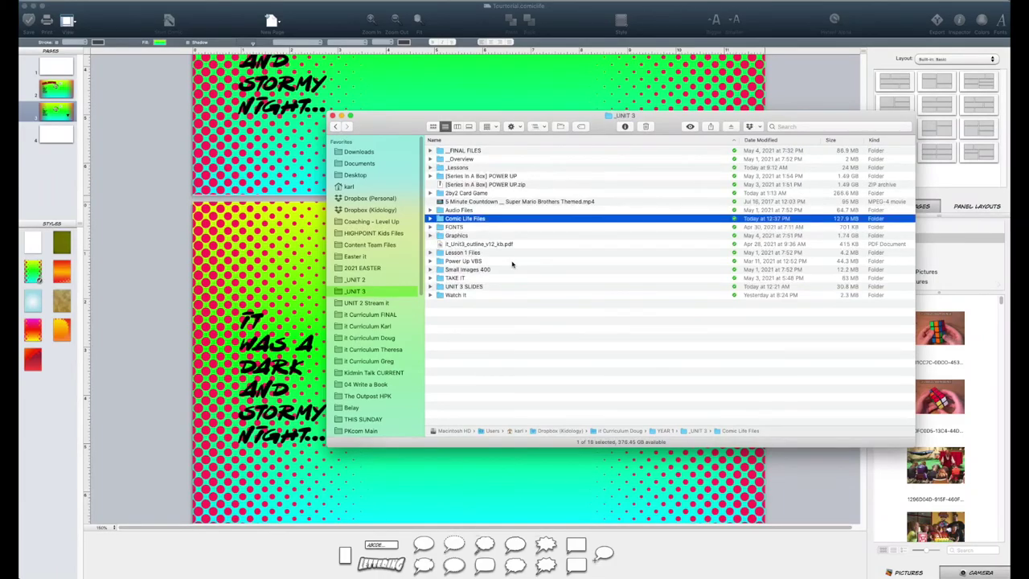
# - Expand _Lessons and its Archive folder to browse the versioned lesson .docx files
pyautogui.press('Up')
pyautogui.press('Up')
pyautogui.press('Up')
pyautogui.press('Up')
pyautogui.press('Up')
pyautogui.press('Up')
pyautogui.press('Right')
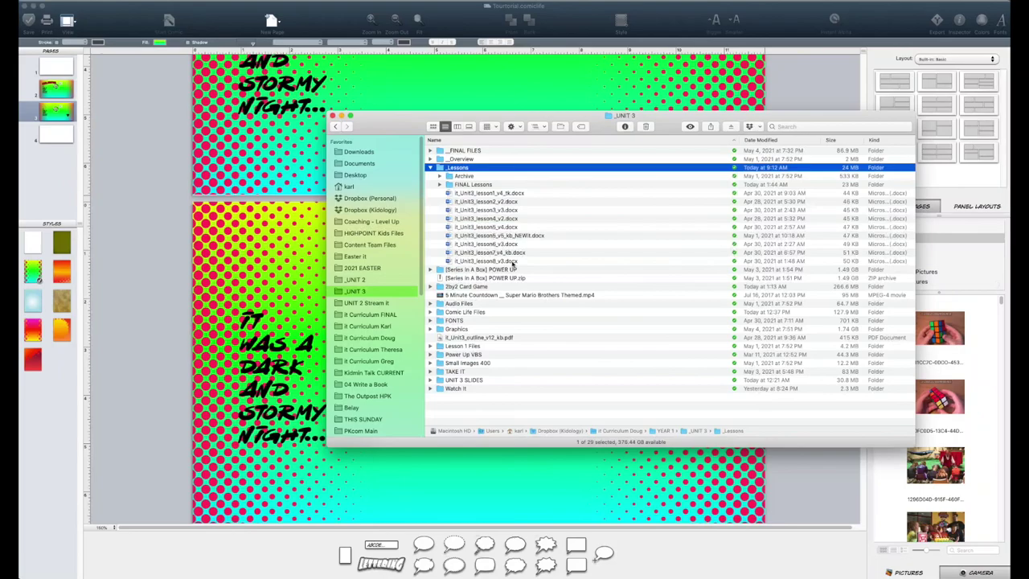
pyautogui.press('Down')
pyautogui.press('Down')
pyautogui.press('Down')
pyautogui.press('Down')
pyautogui.press('Down')
pyautogui.press('Down')
pyautogui.press('Down')
pyautogui.press('Down')
pyautogui.press('Down')
pyautogui.press('Down')
pyautogui.press('Down')
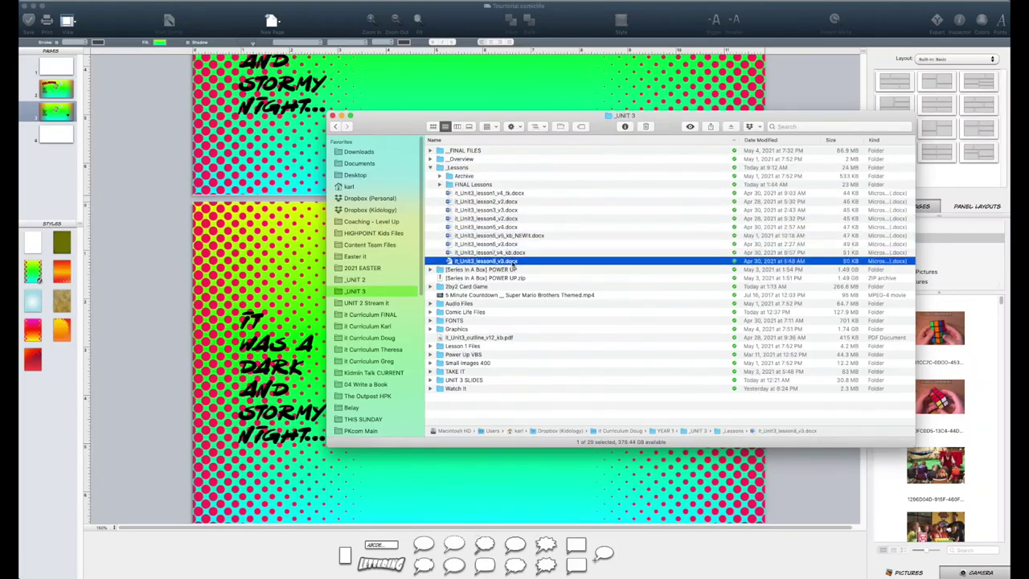
pyautogui.press('Up')
pyautogui.press('Up')
pyautogui.press('Up')
pyautogui.press('Up')
pyautogui.press('Up')
pyautogui.press('Up')
pyautogui.press('Up')
pyautogui.press('Up')
pyautogui.press('Up')
pyautogui.press('Up')
pyautogui.press('Right')
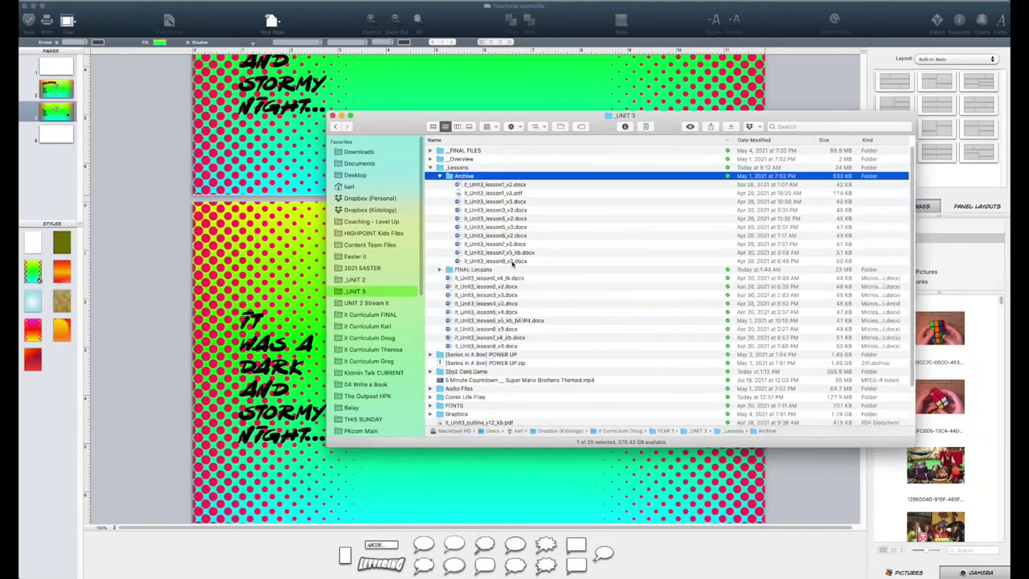
pyautogui.press('Left')
pyautogui.press('Down')
pyautogui.press('Down')
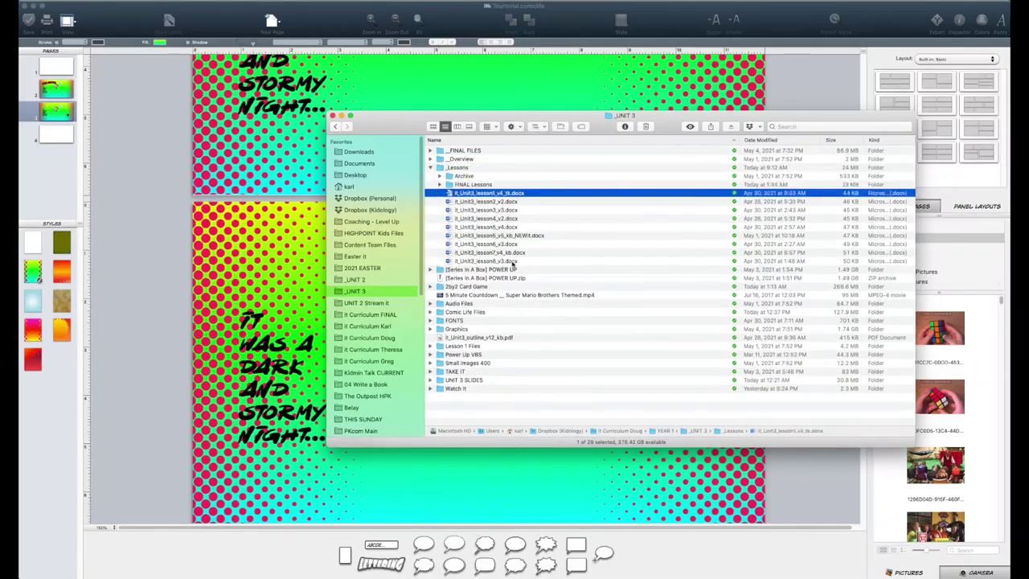
pyautogui.press('Down')
pyautogui.press('Down')
pyautogui.press('Down')
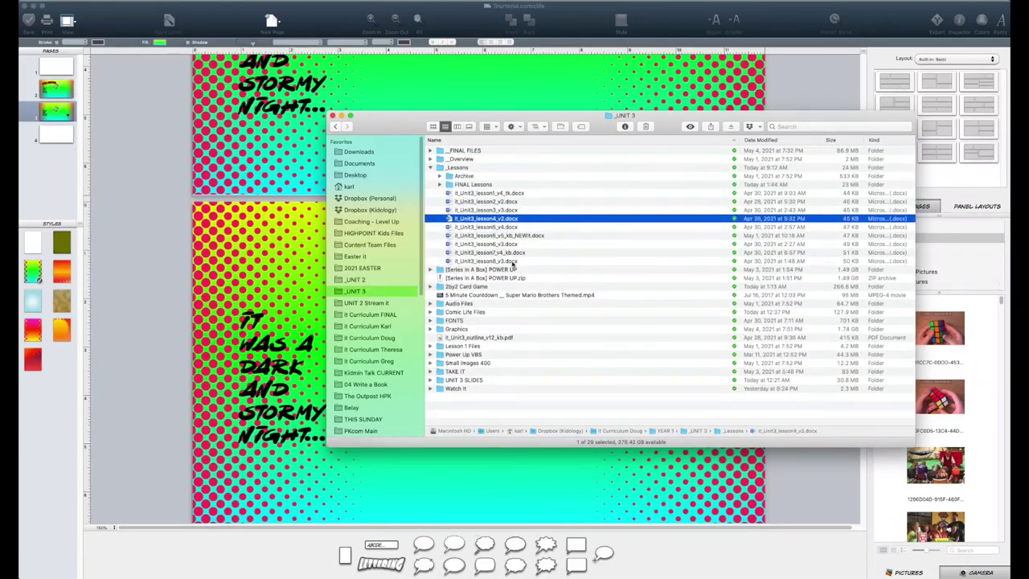